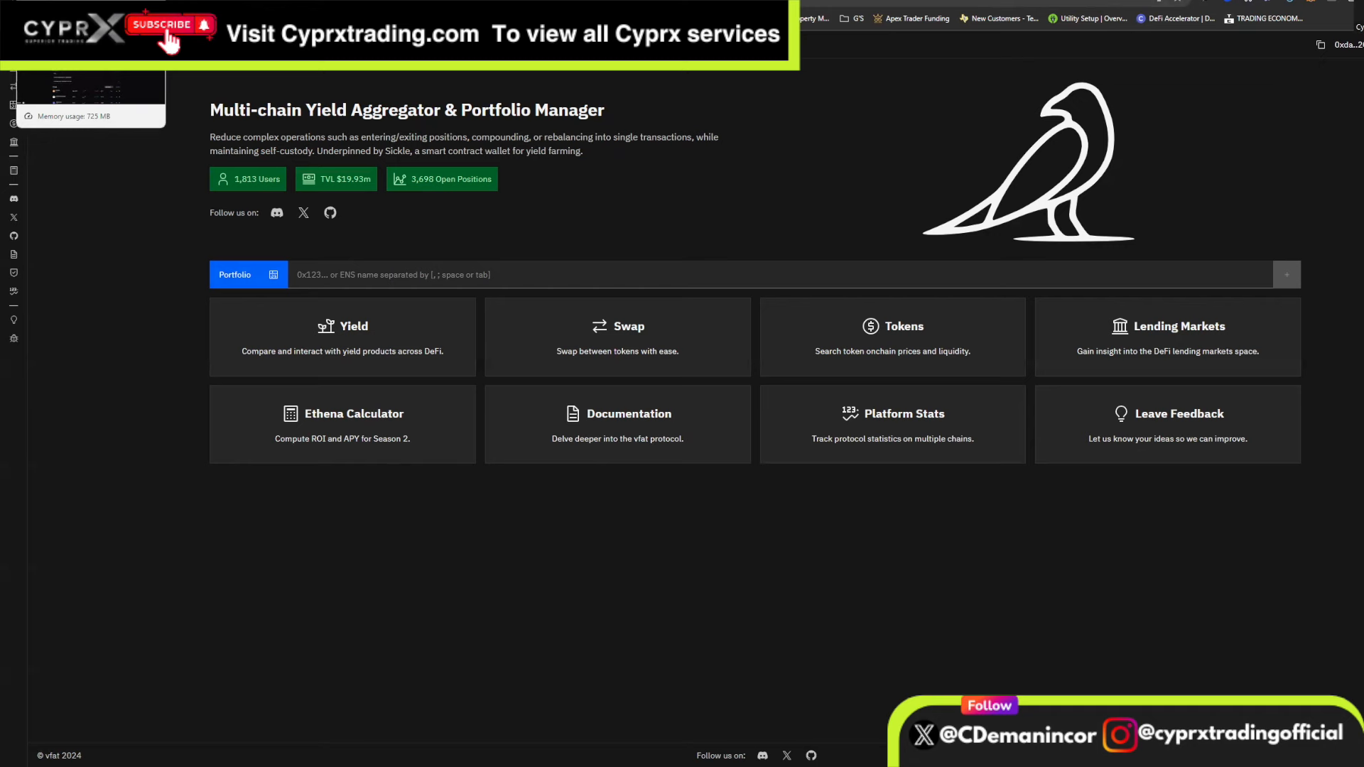
Switch to the Coinbase home page to view it and return to the vfat home page
{"action": "left_click", "coordinate": [57, 2]}
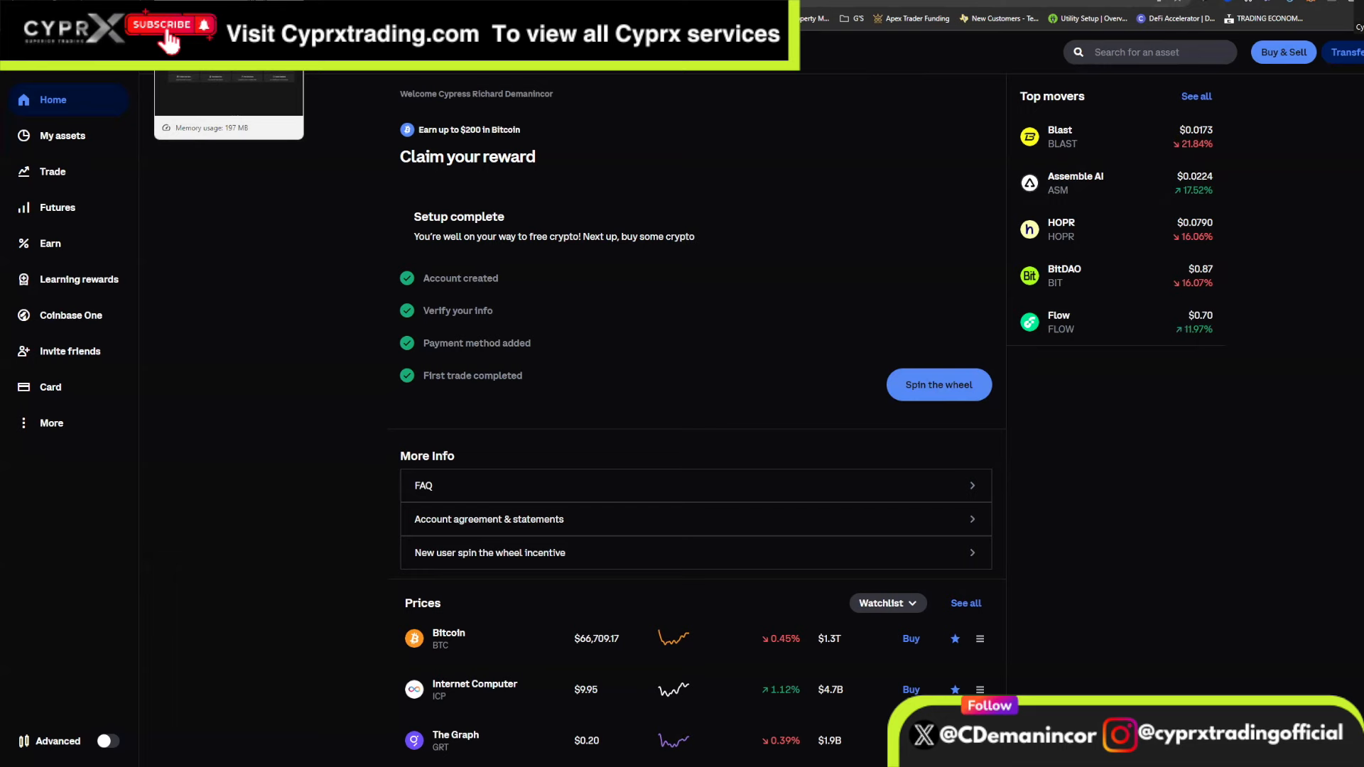
{"action": "left_click", "coordinate": [199, 2]}
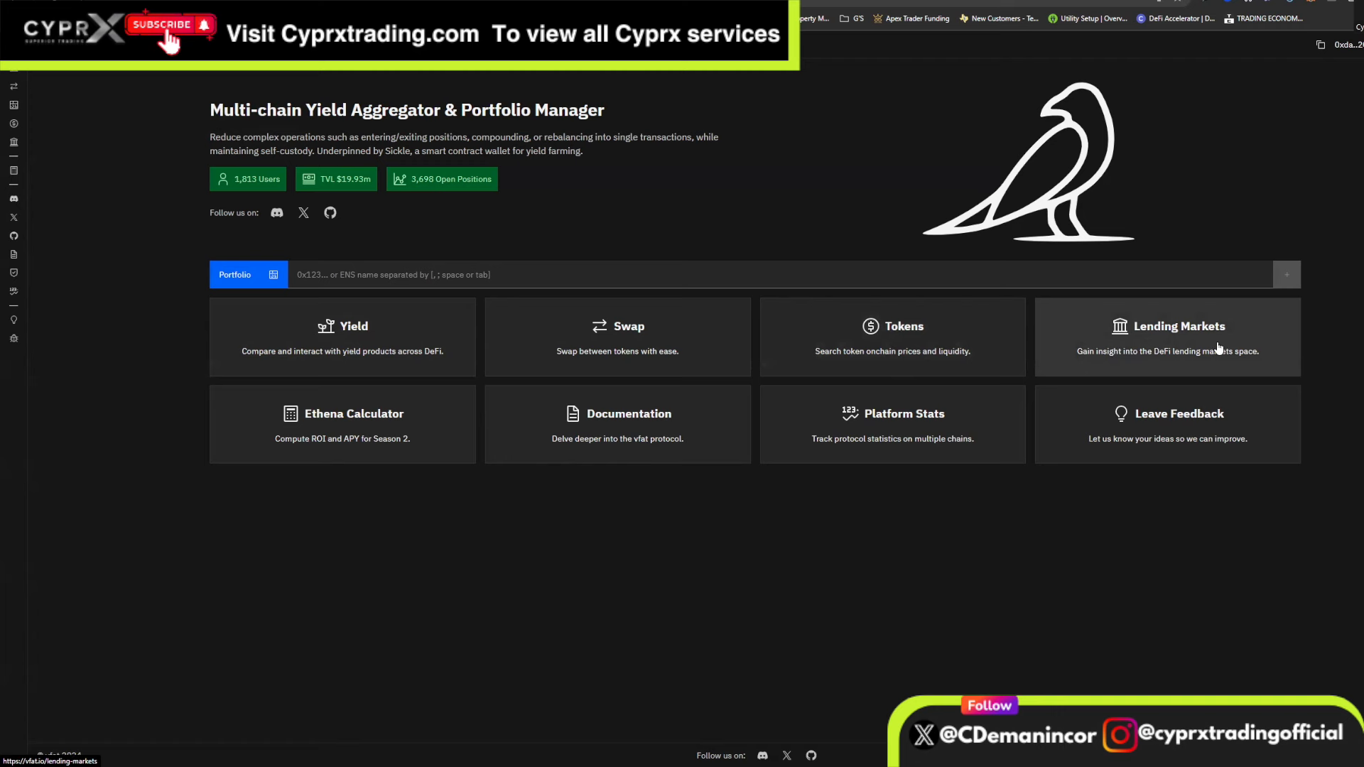
Open the Platform Stats page and review the total TVL, unique users, open positions and per-chain figures
{"action": "left_click", "coordinate": [873, 426]}
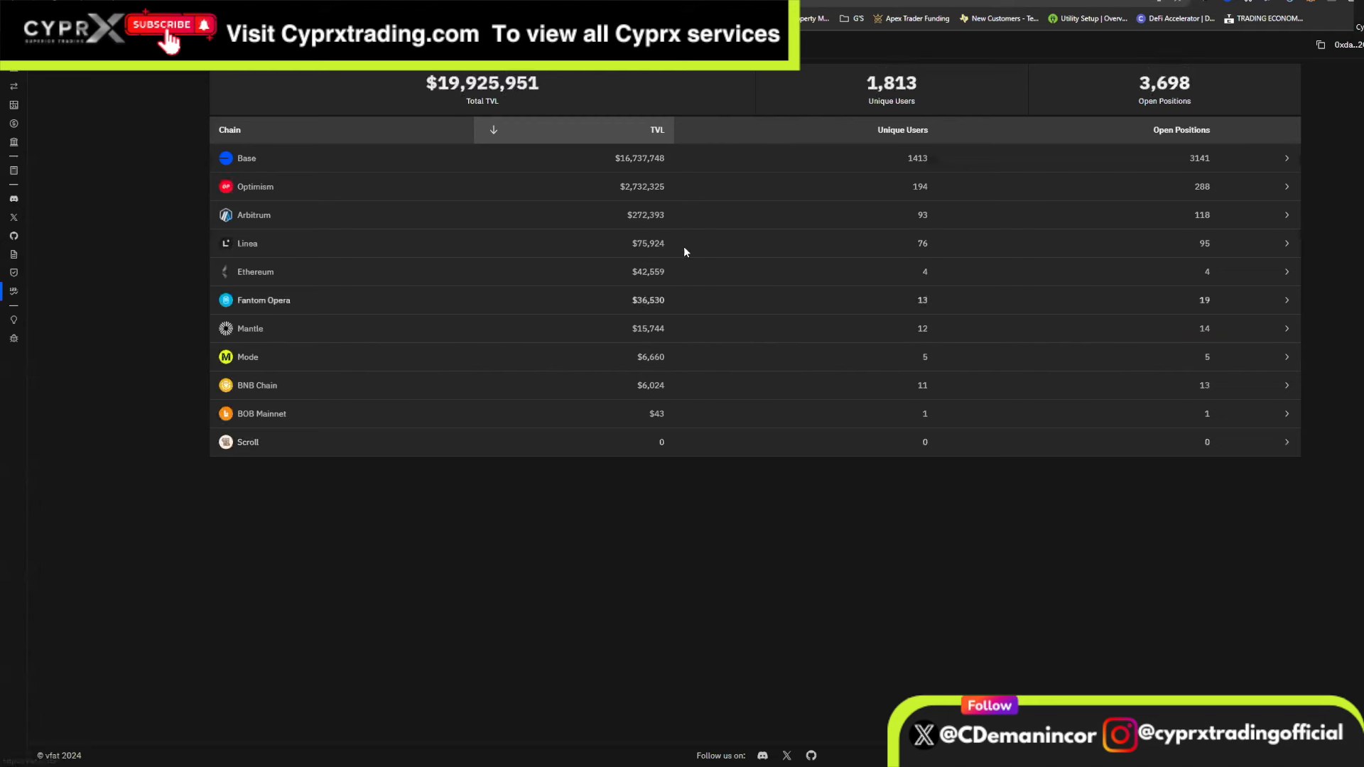
{"action": "left_click_drag", "start_coordinate": [539, 84], "coordinate": [450, 85]}
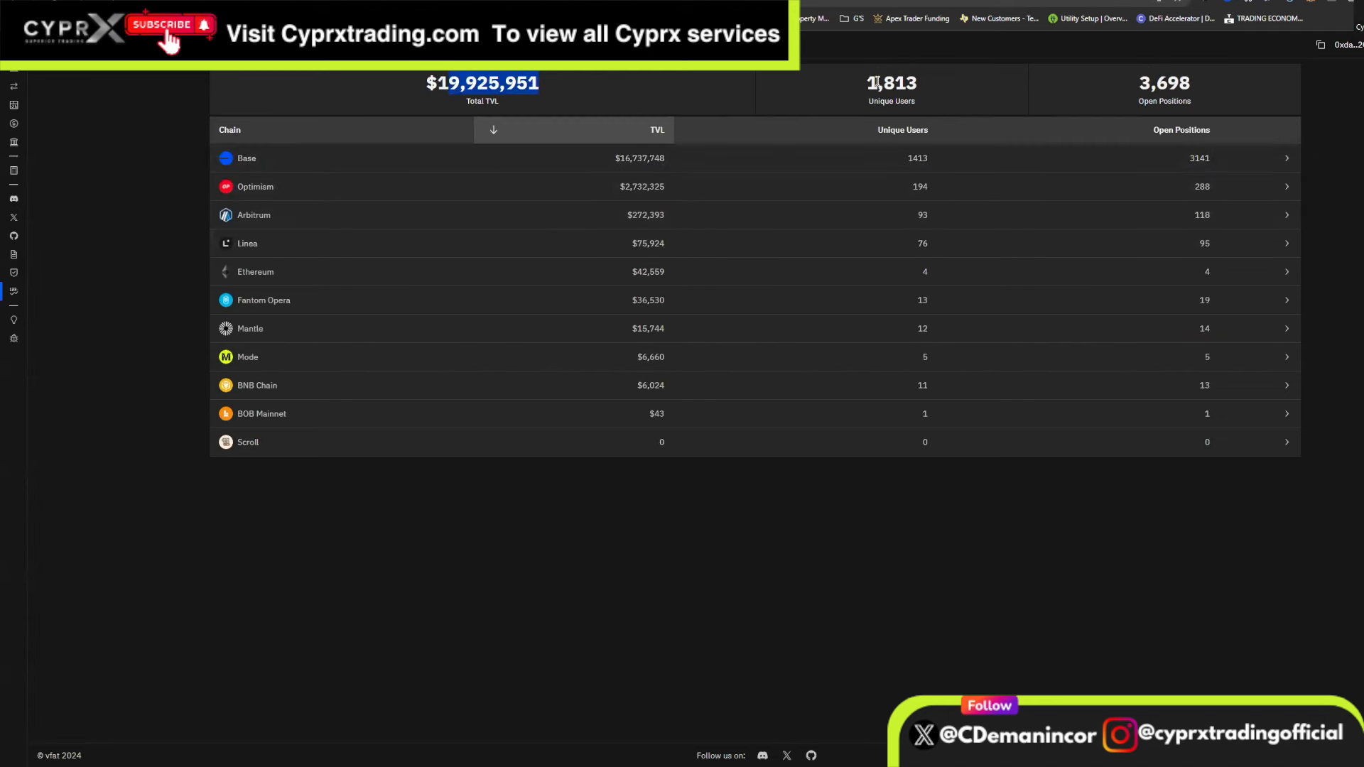
{"action": "left_click_drag", "start_coordinate": [864, 79], "coordinate": [933, 128]}
{"action": "left_click_drag", "start_coordinate": [1151, 83], "coordinate": [1204, 88]}
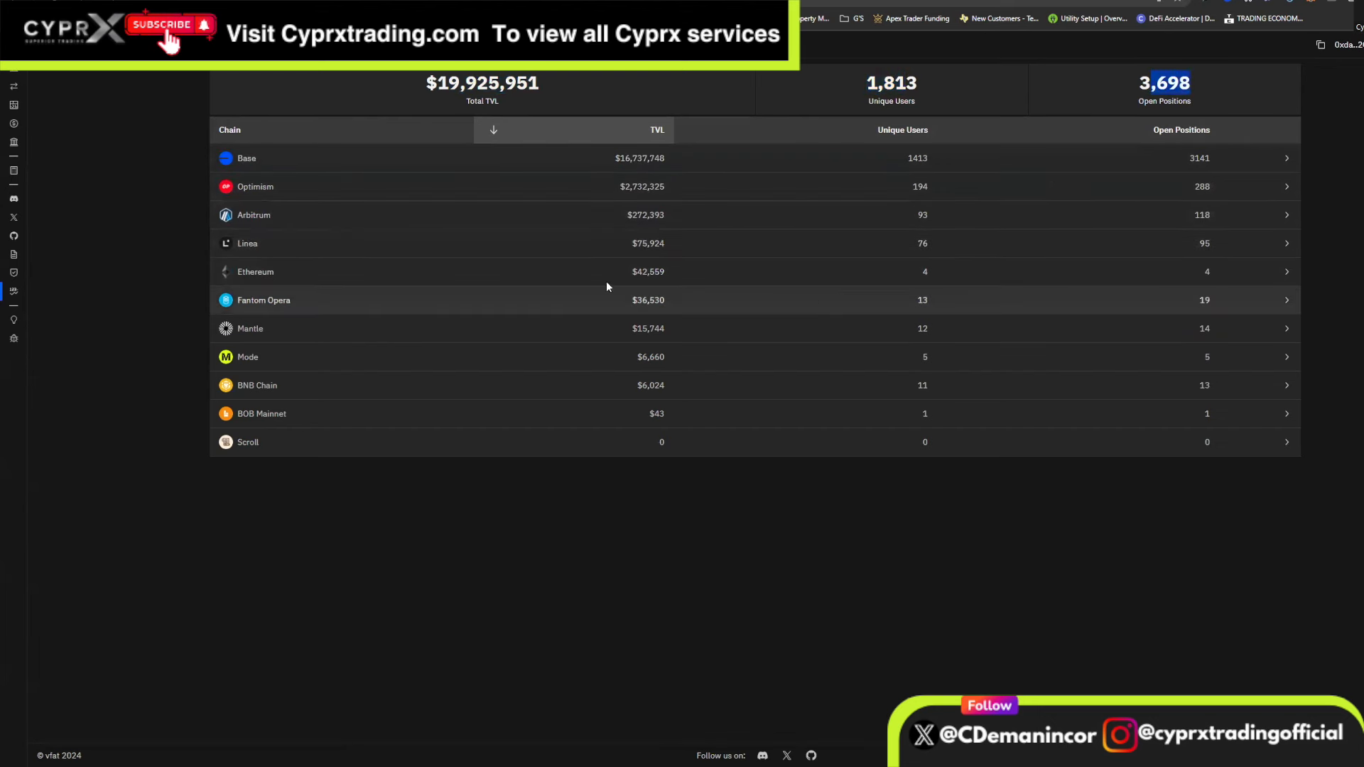
{"action": "left_click_drag", "start_coordinate": [611, 161], "coordinate": [615, 110]}
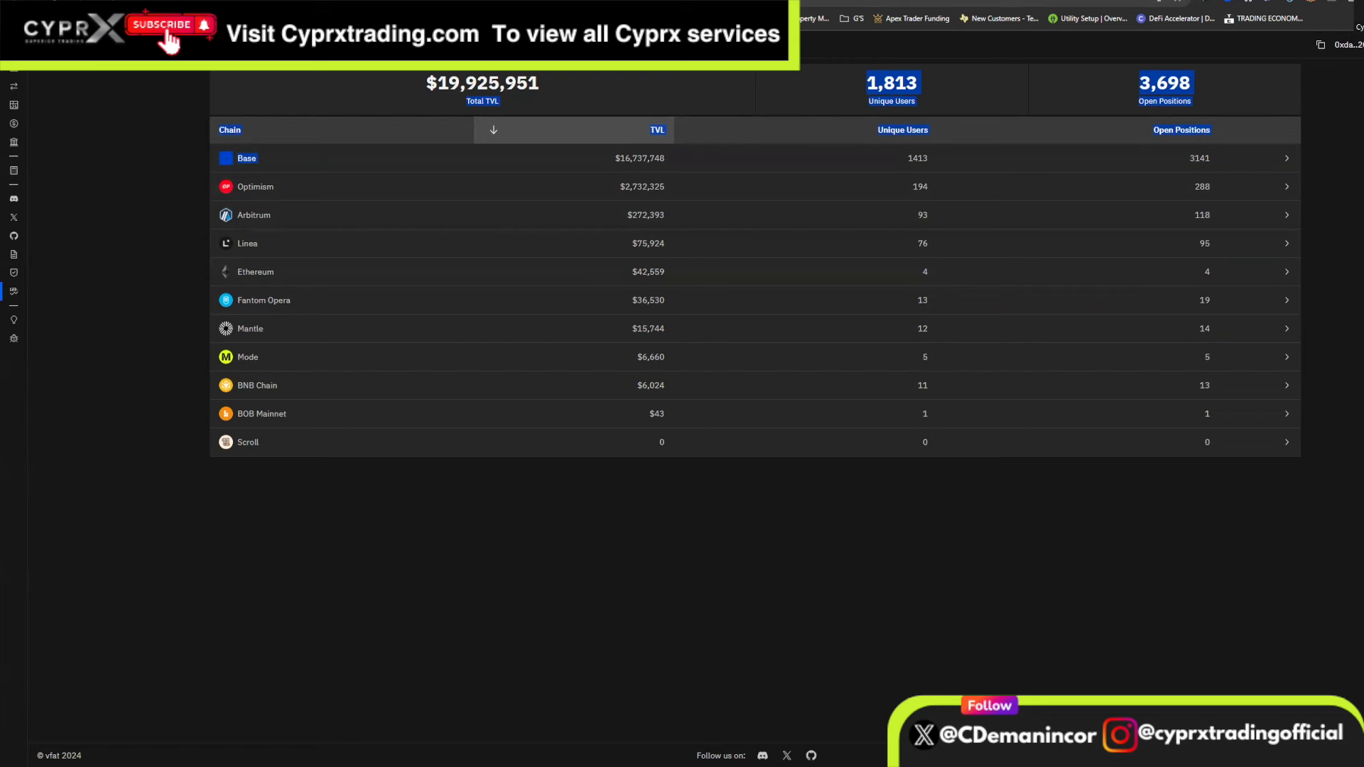
Return to the vfat home page, open the Yield page and browse the list of farms
{"action": "left_click", "coordinate": [20, 78]}
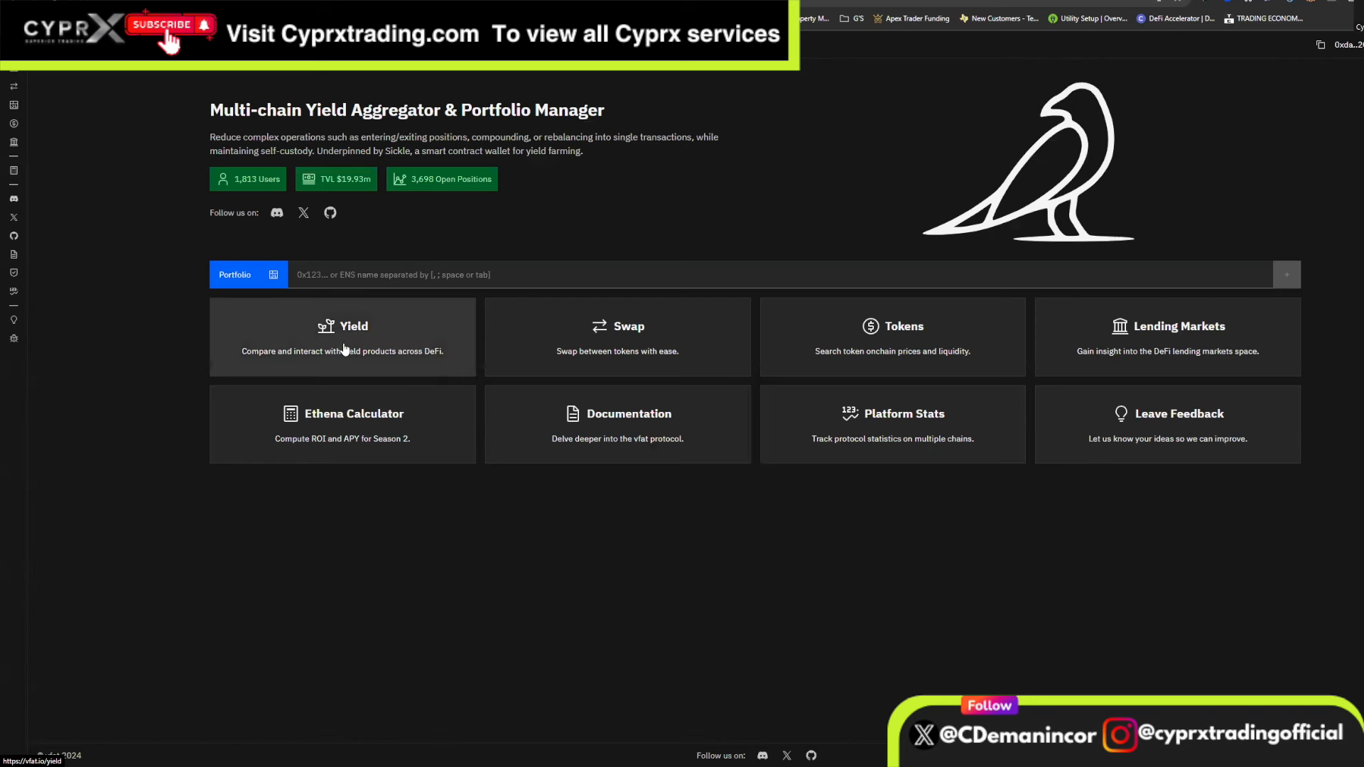
{"action": "left_click", "coordinate": [349, 343]}
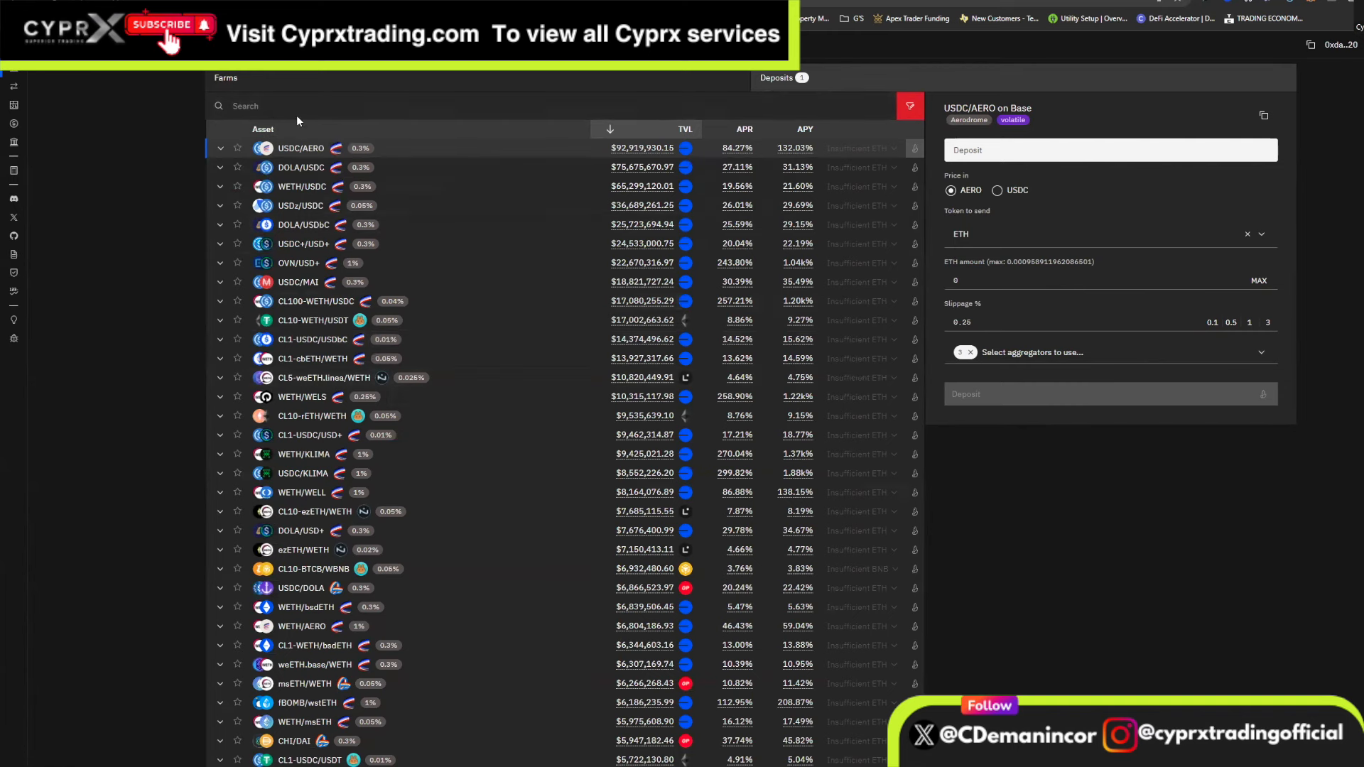
{"action": "scroll", "coordinate": [522, 365], "scroll_direction": "down", "scroll_amount": 3}
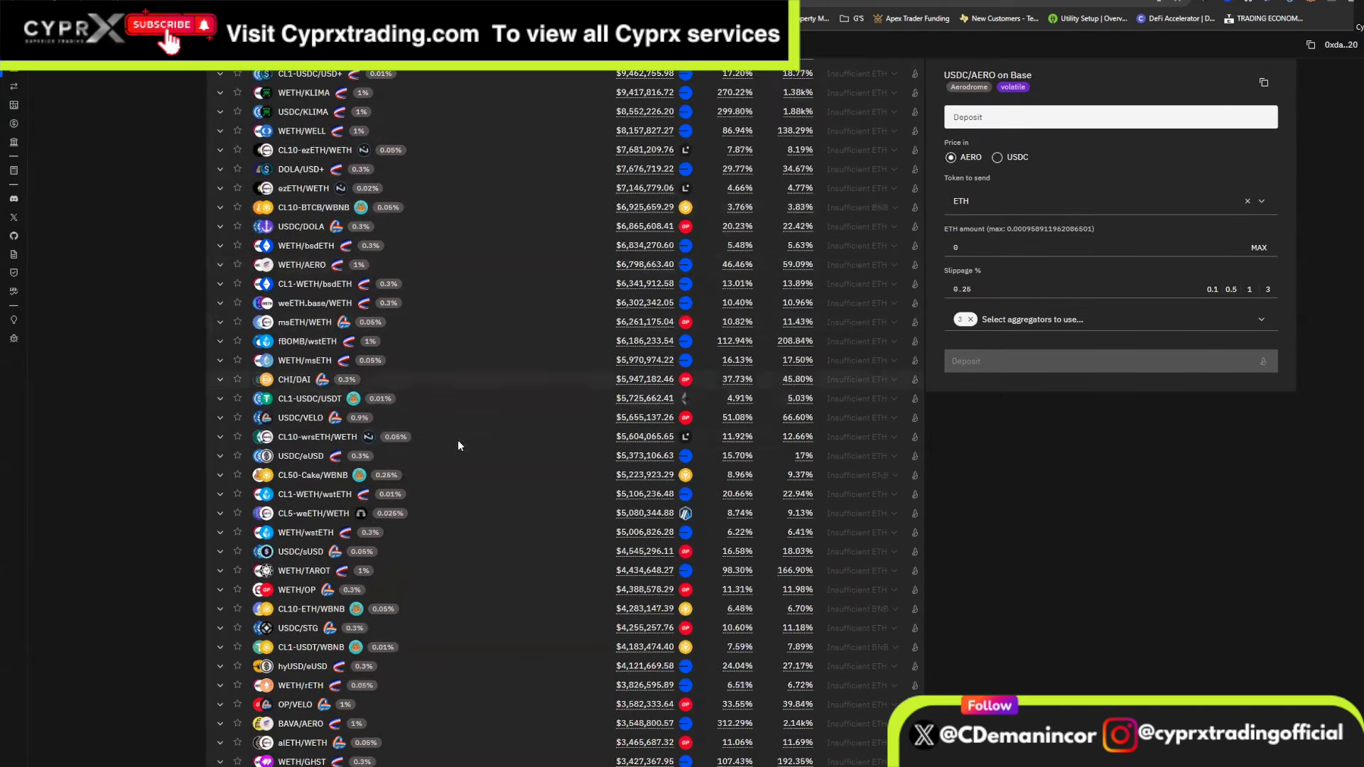
{"action": "scroll", "coordinate": [356, 502], "scroll_direction": "down", "scroll_amount": 10}
{"action": "scroll", "coordinate": [379, 540], "scroll_direction": "down", "scroll_amount": 2}
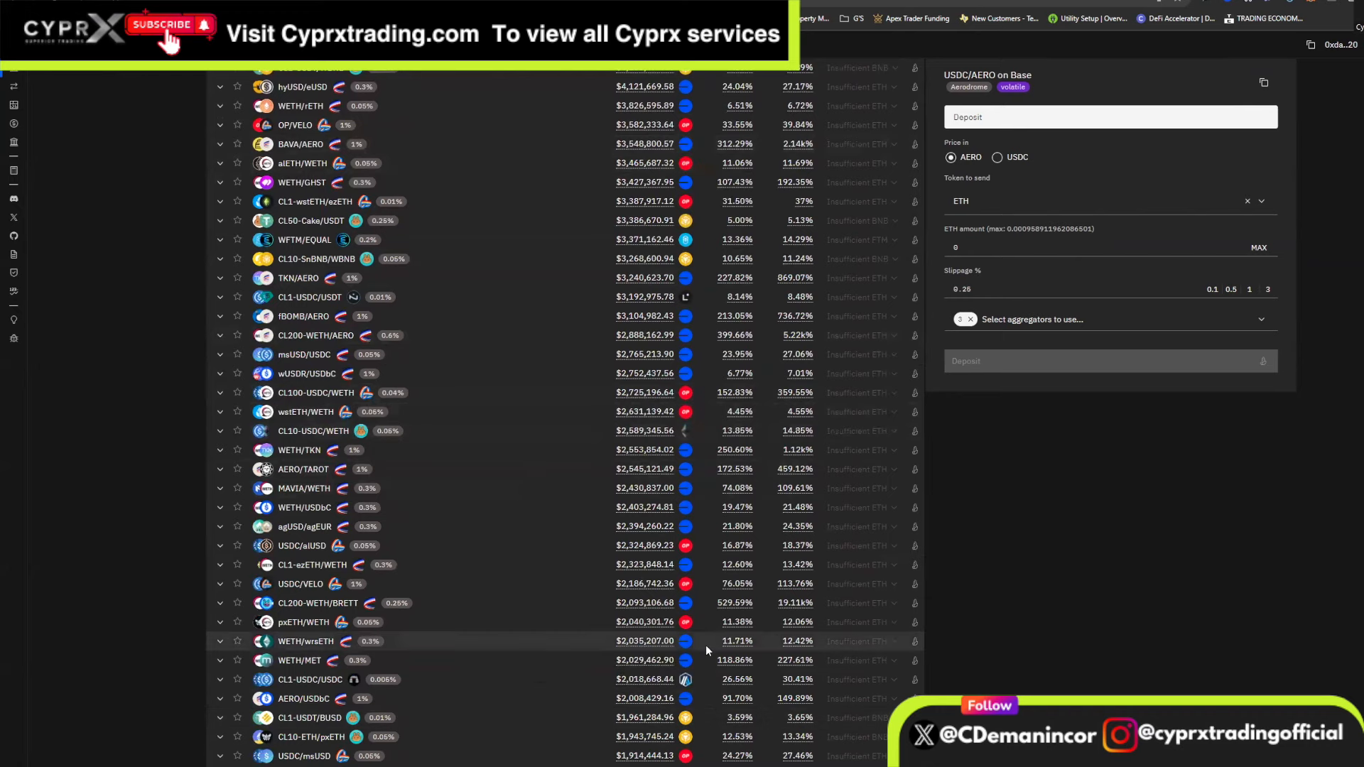
{"action": "scroll", "coordinate": [706, 646], "scroll_direction": "up", "scroll_amount": 15}
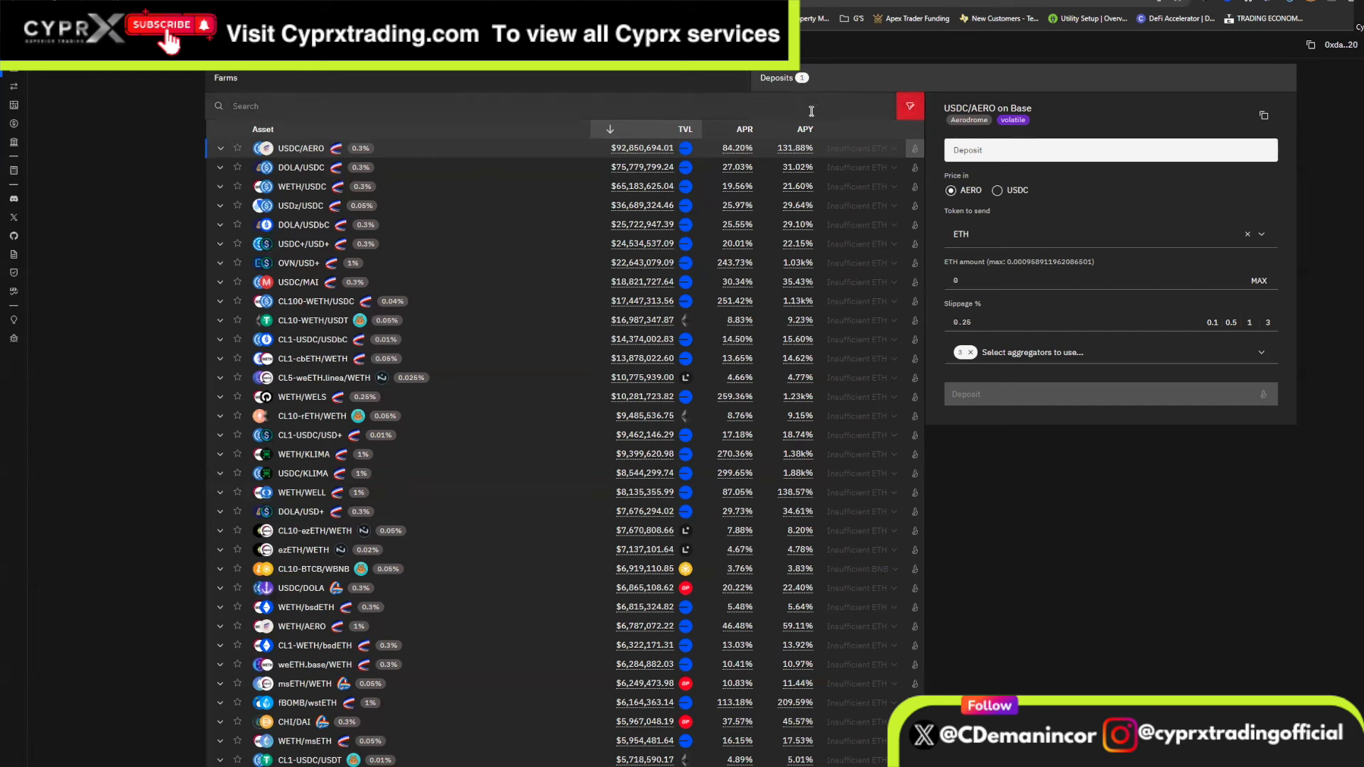
Filter the farms to the Aerodrome protocol, the Base chain and the concentrated farm type
{"action": "left_click", "coordinate": [909, 111]}
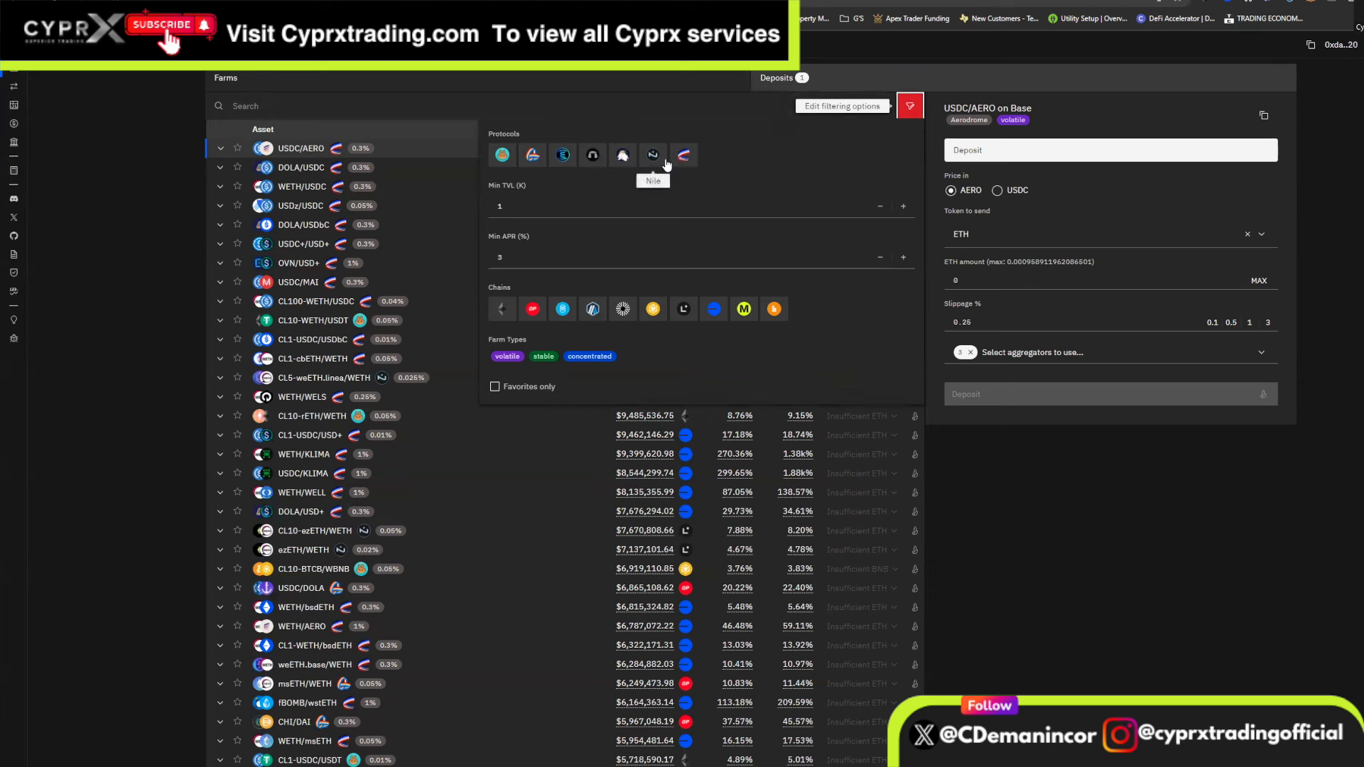
{"action": "left_click", "coordinate": [685, 157]}
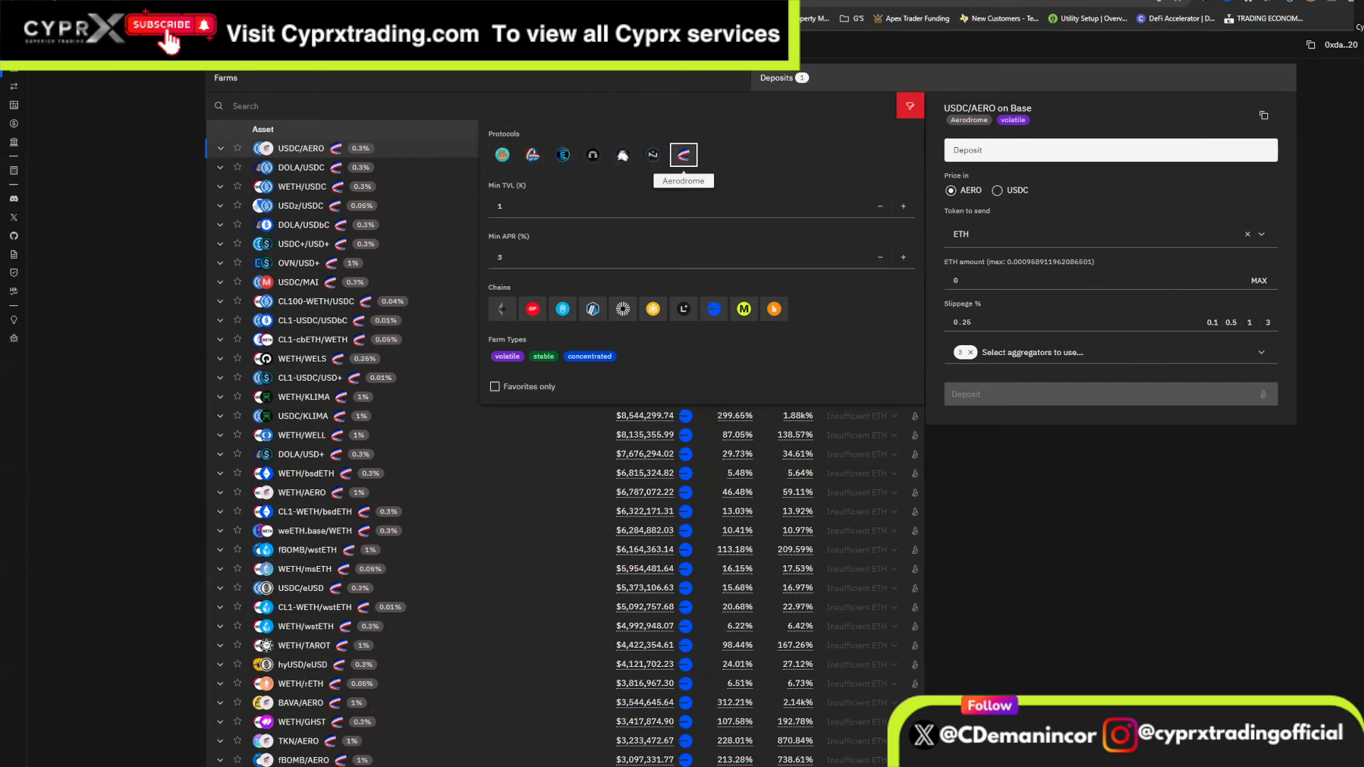
{"action": "left_click", "coordinate": [714, 319]}
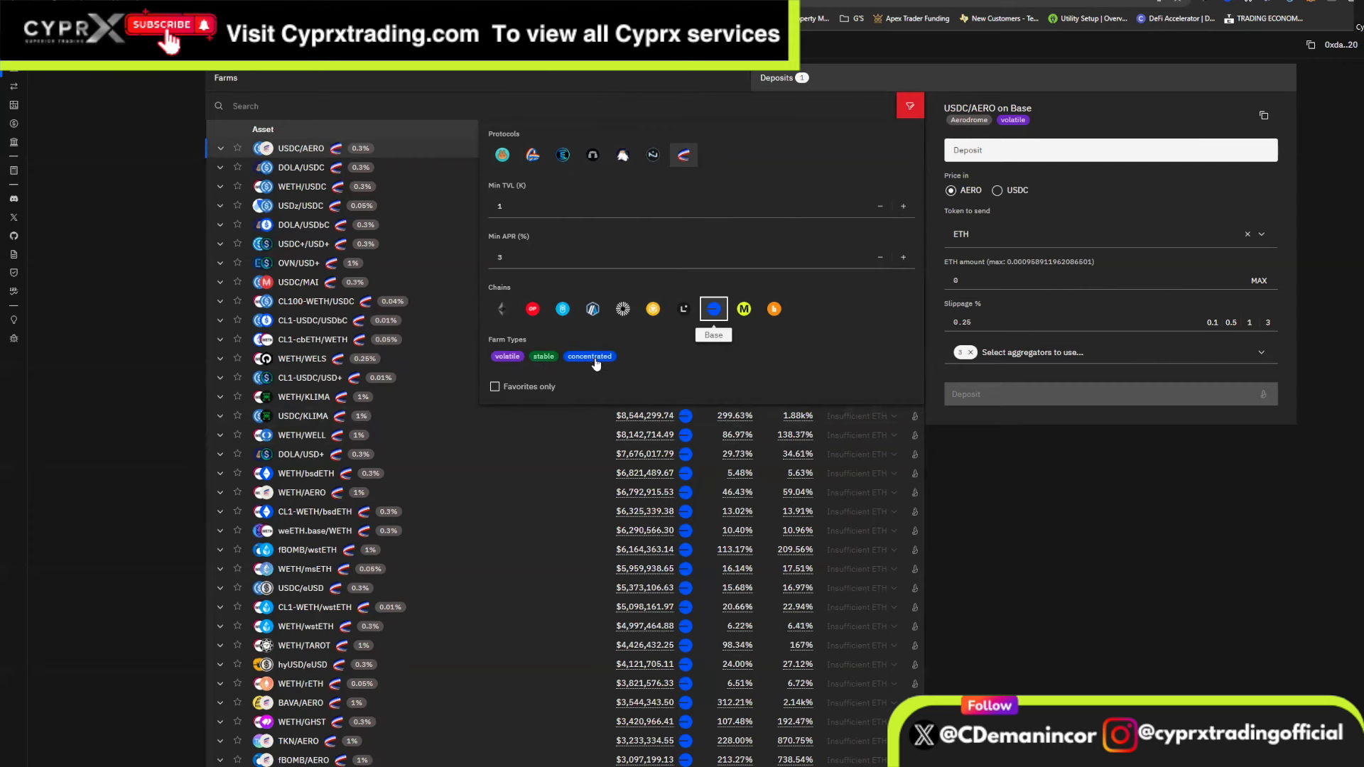
{"action": "left_click", "coordinate": [594, 363]}
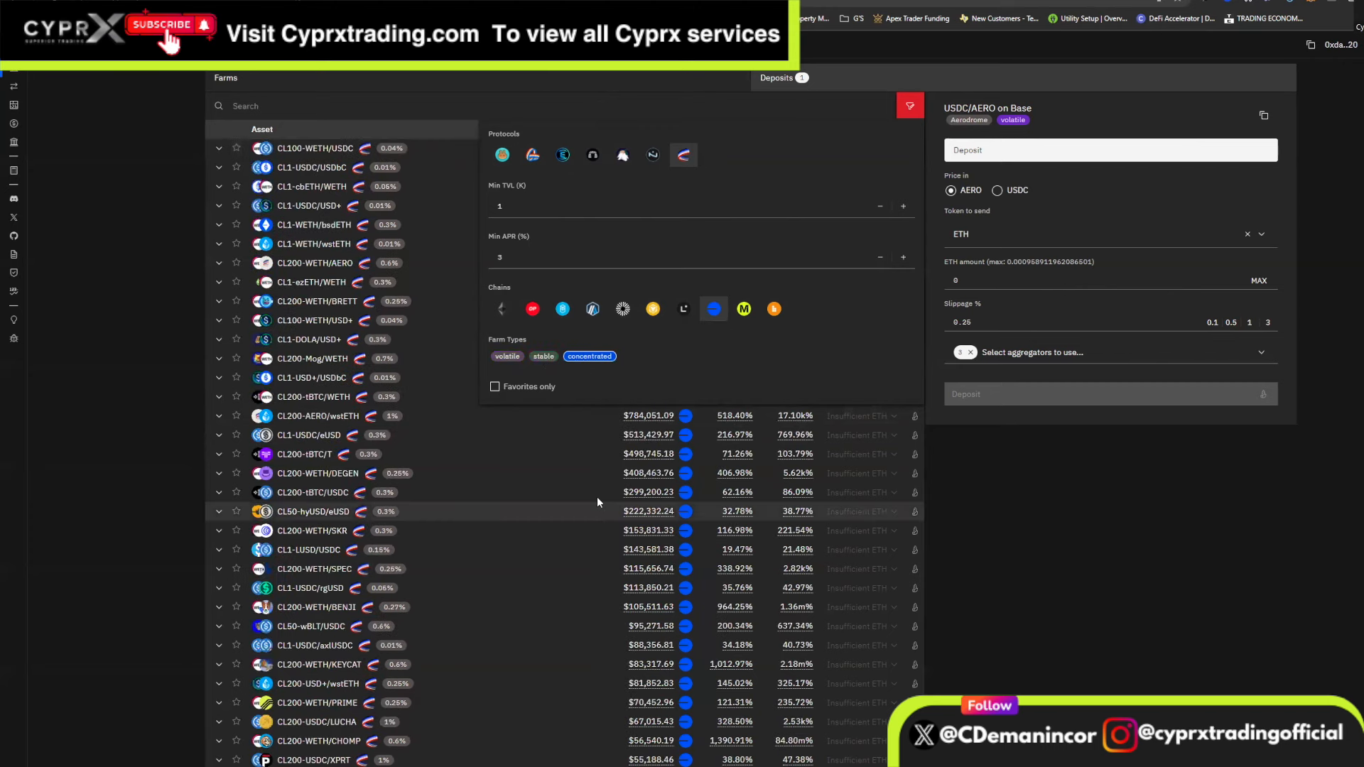
{"action": "left_click", "coordinate": [911, 107]}
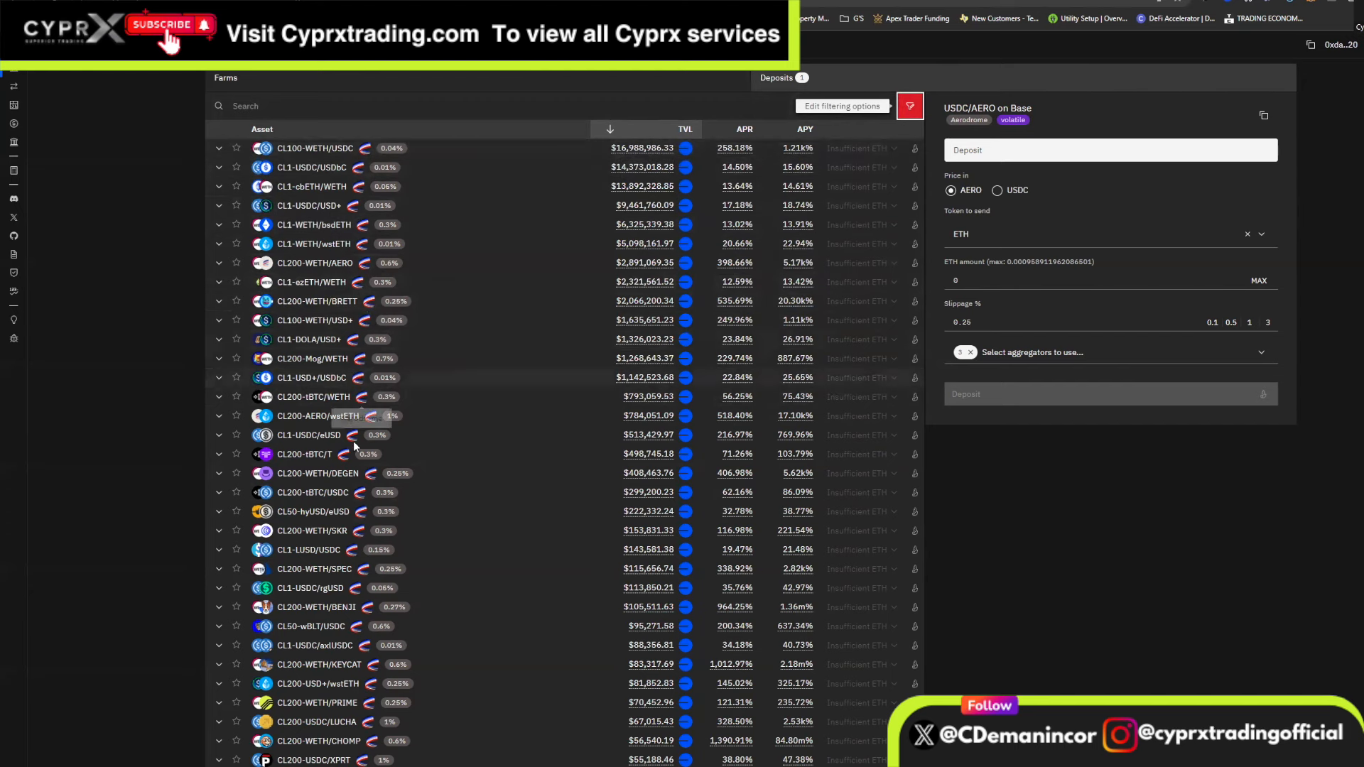
Set the farm filter's minimum APR to 200%
{"action": "scroll", "coordinate": [347, 299], "scroll_direction": "down", "scroll_amount": 8}
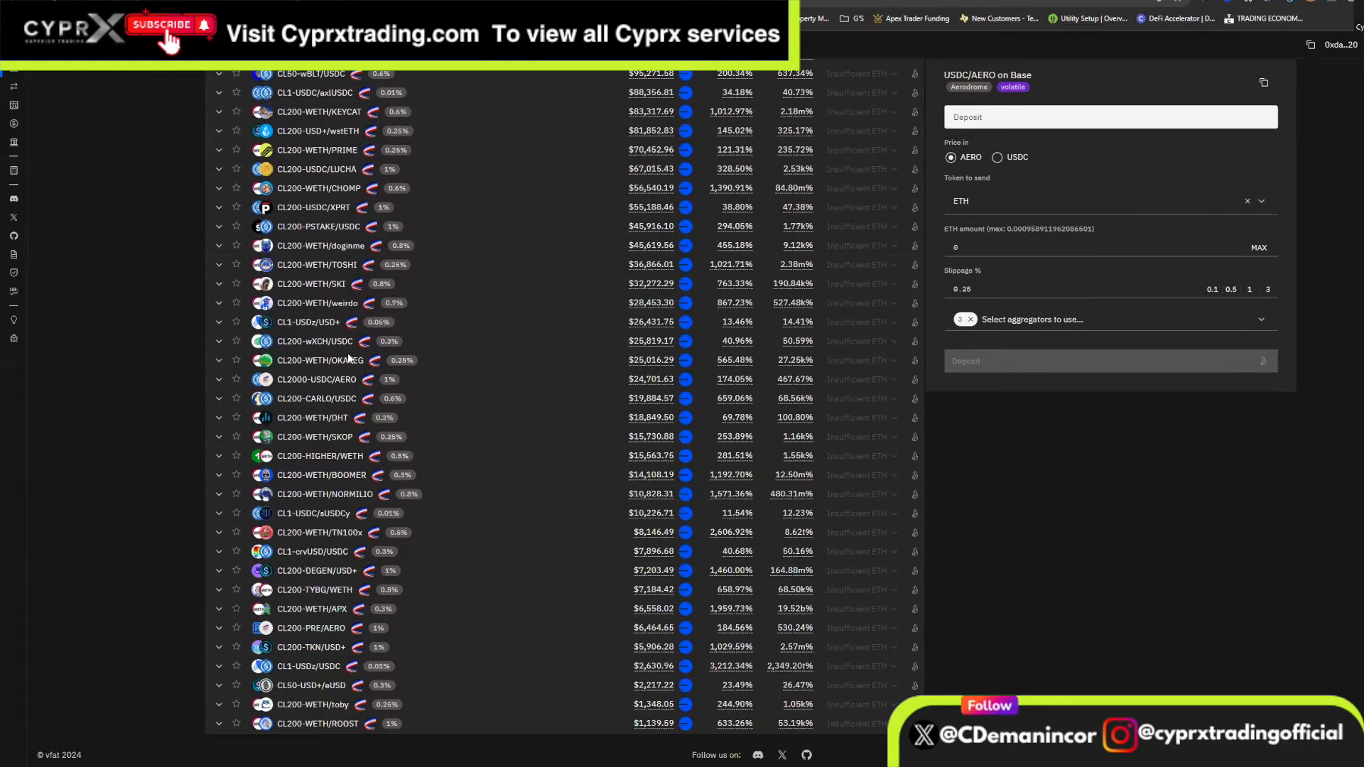
{"action": "scroll", "coordinate": [348, 361], "scroll_direction": "up", "scroll_amount": 8}
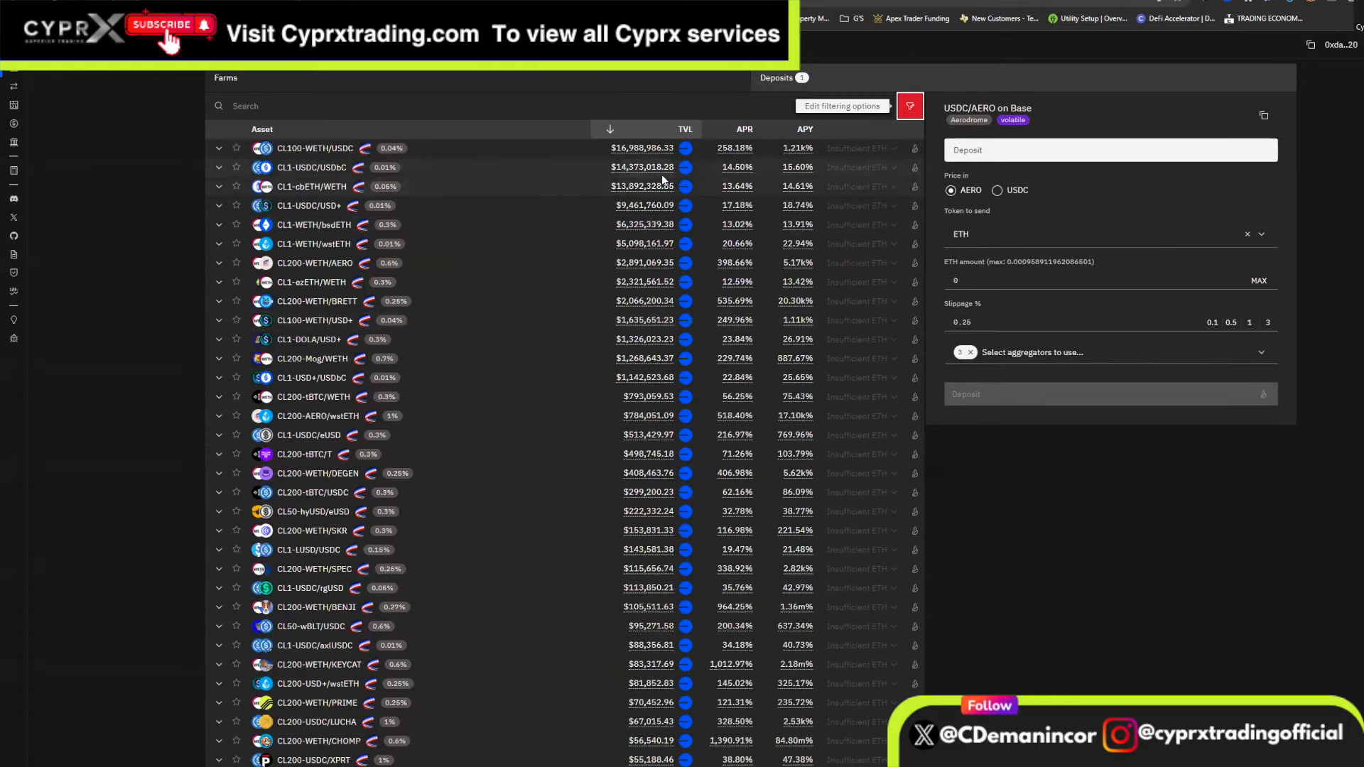
{"action": "scroll", "coordinate": [666, 165], "scroll_direction": "down", "scroll_amount": 1}
{"action": "scroll", "coordinate": [310, 173], "scroll_direction": "up", "scroll_amount": 1}
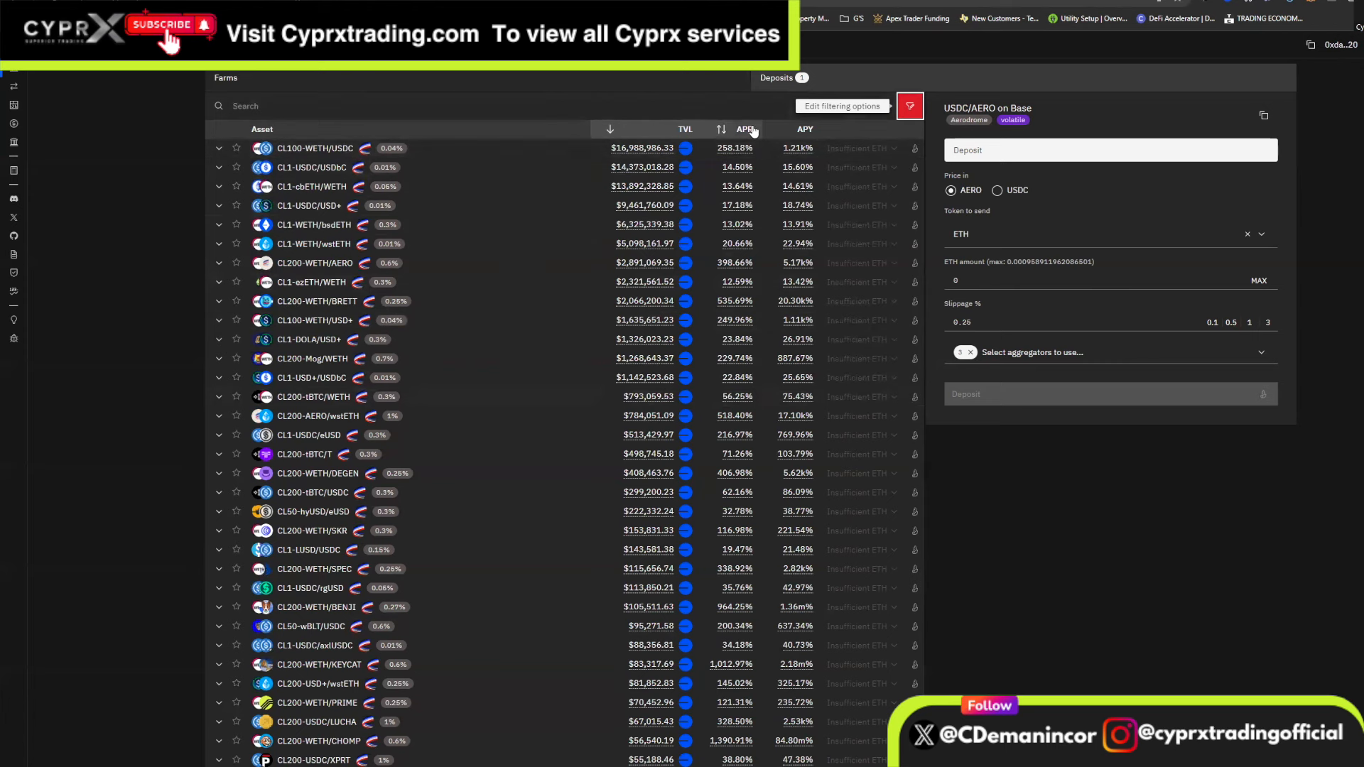
{"action": "left_click", "coordinate": [901, 112]}
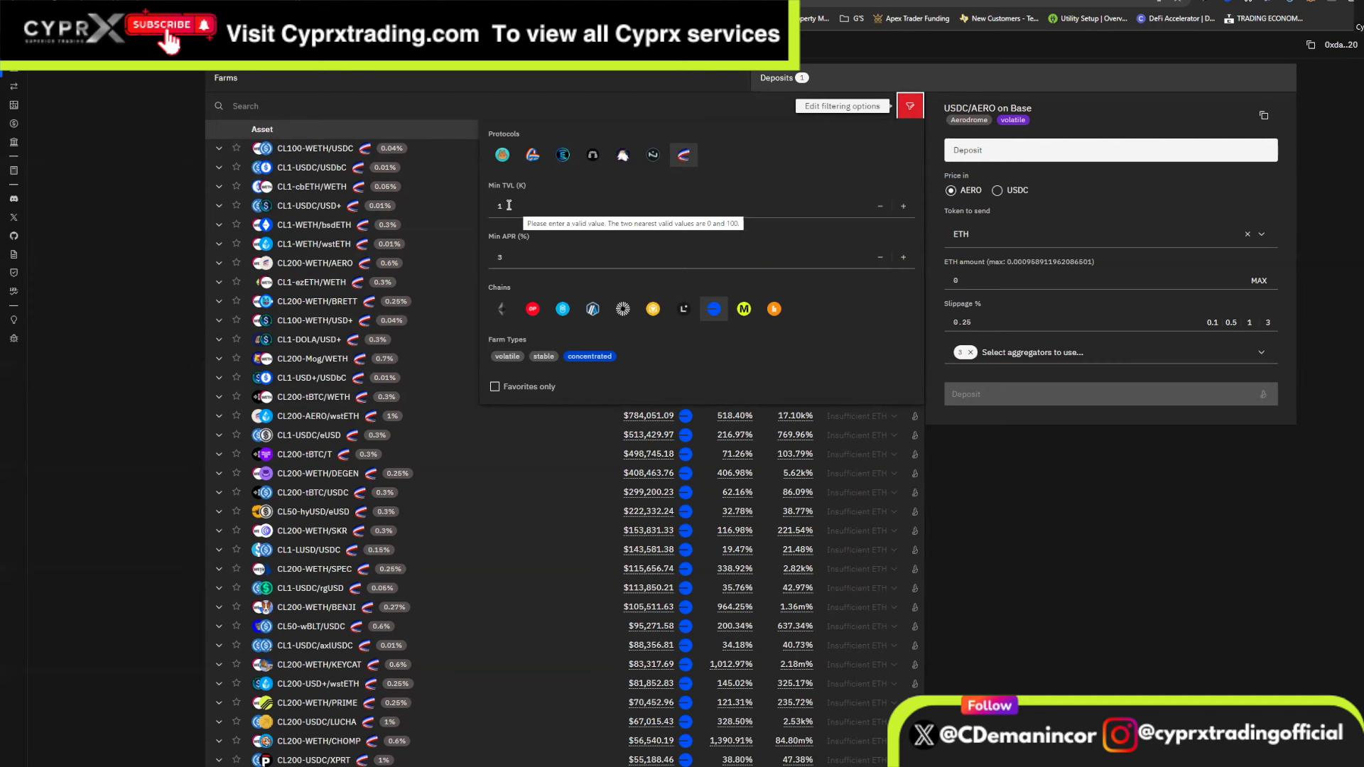
{"action": "left_click", "coordinate": [523, 260]}
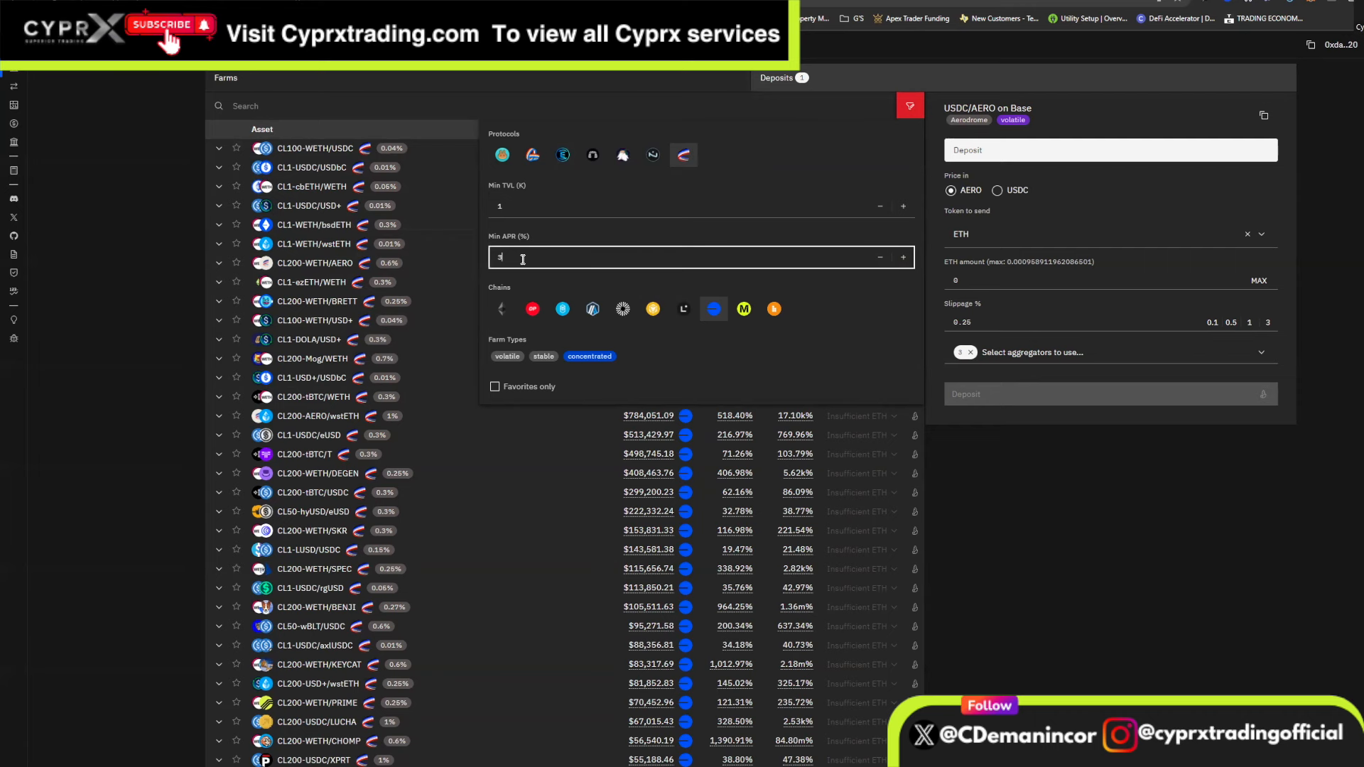
{"action": "key", "text": "BackSpace"}
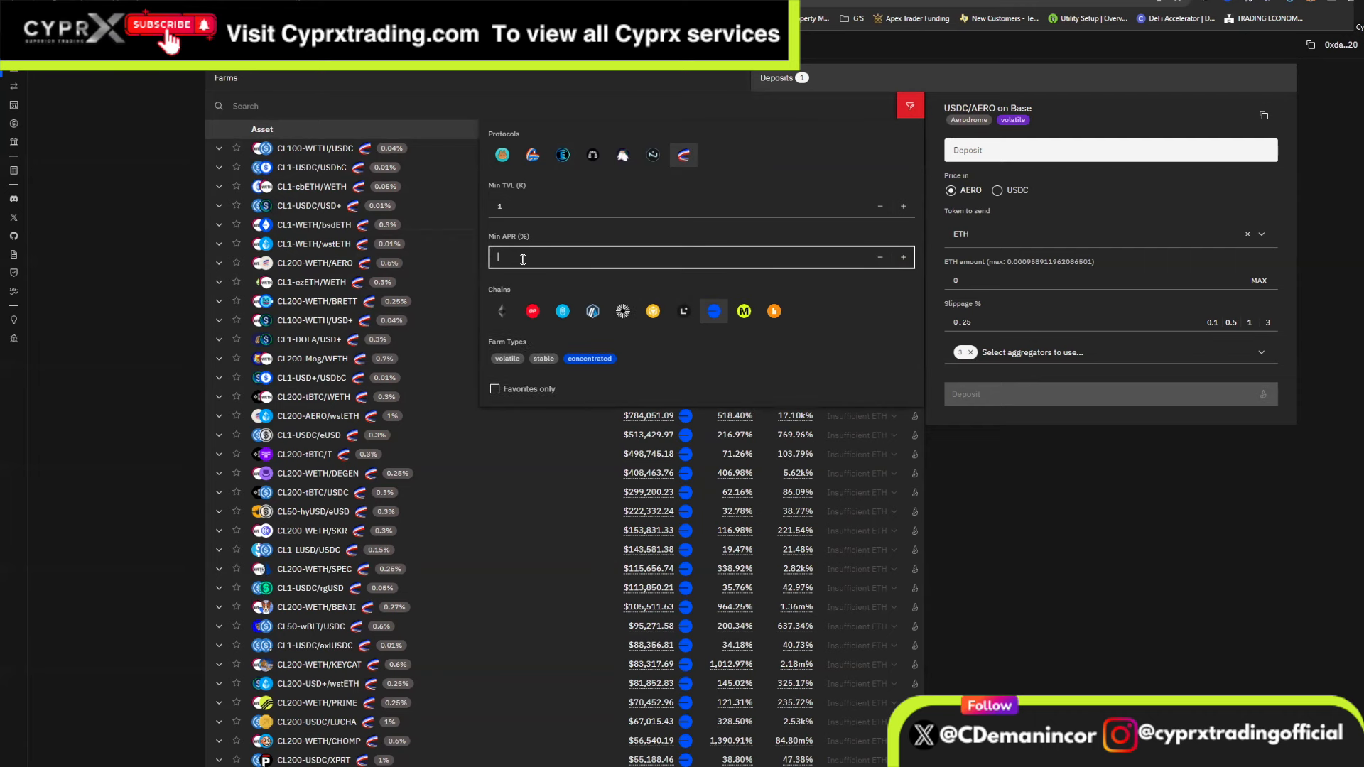
{"action": "type", "text": "200"}
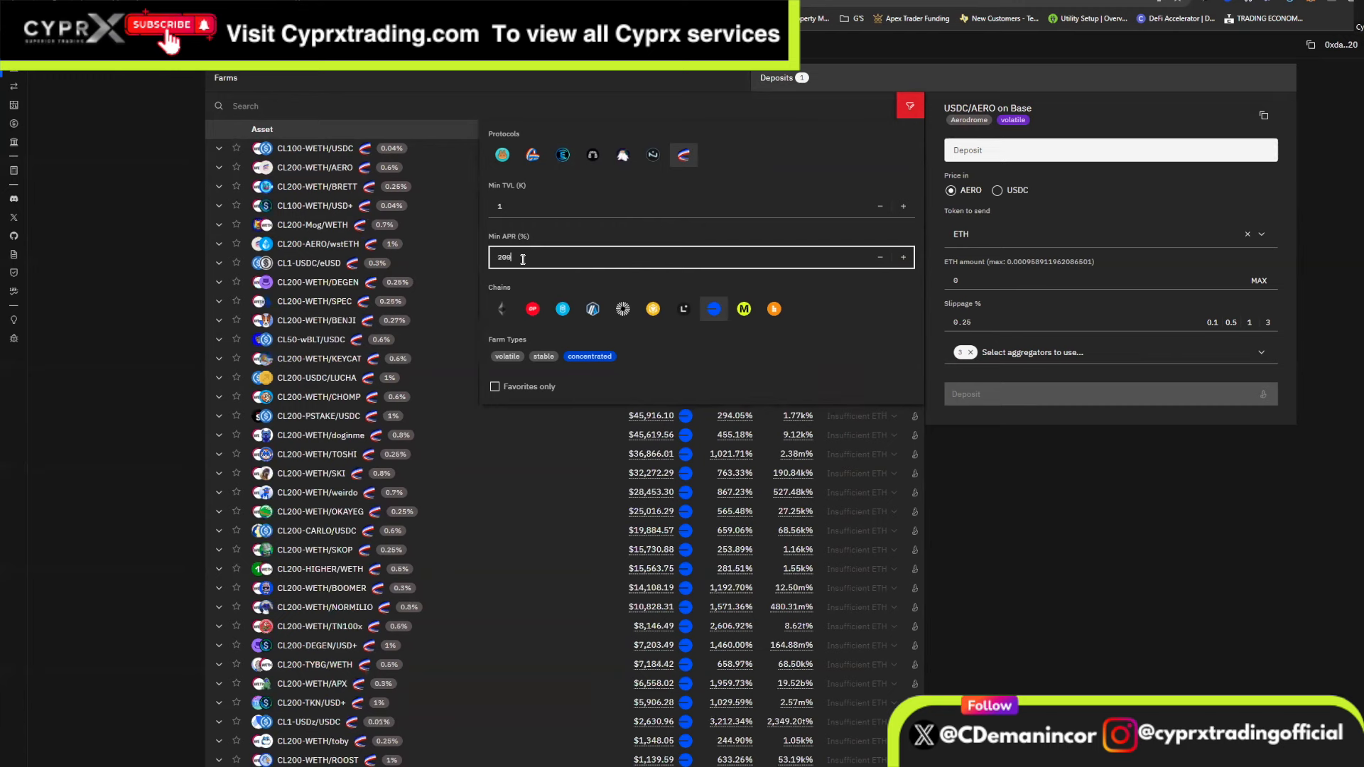
{"action": "left_click", "coordinate": [910, 108]}
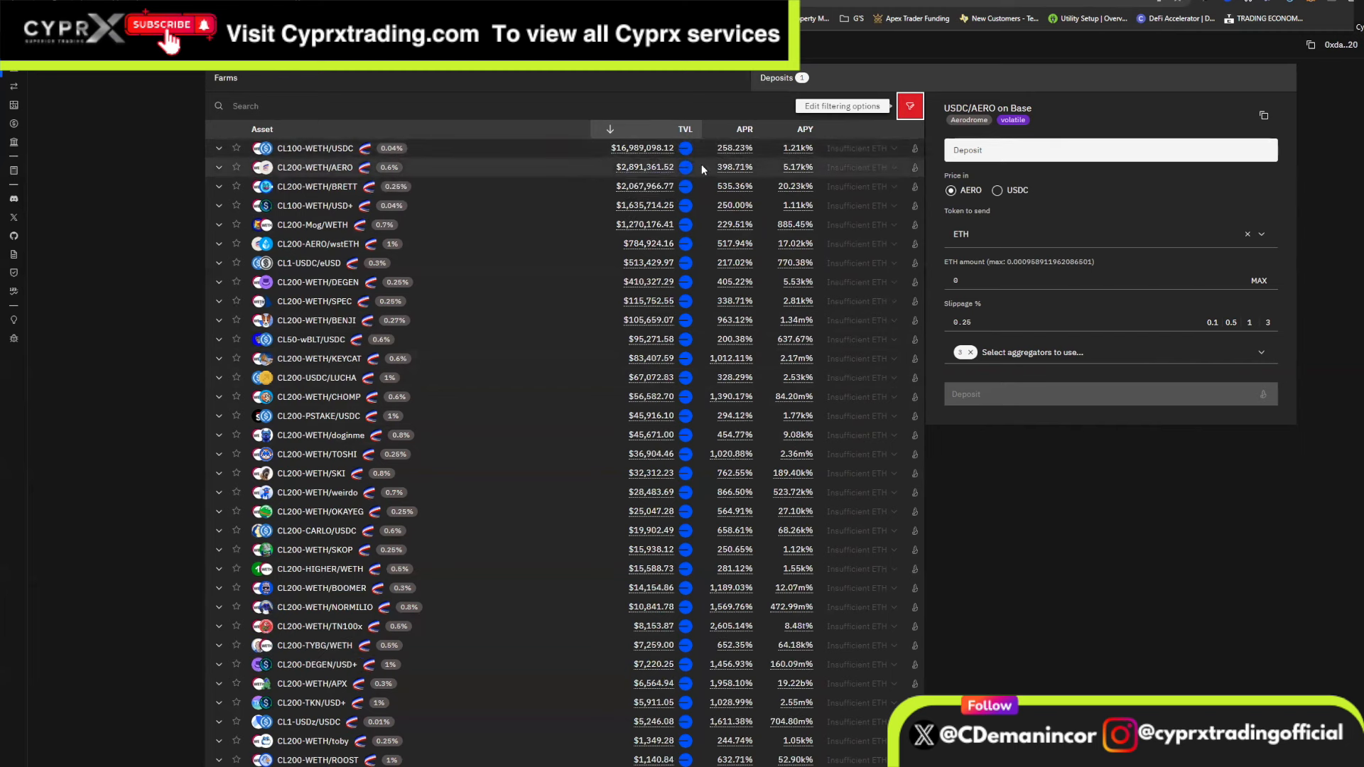
Open the CL200-WETH/AERO farm and choose AERO as the token to send for the deposit
{"action": "left_click", "coordinate": [739, 168]}
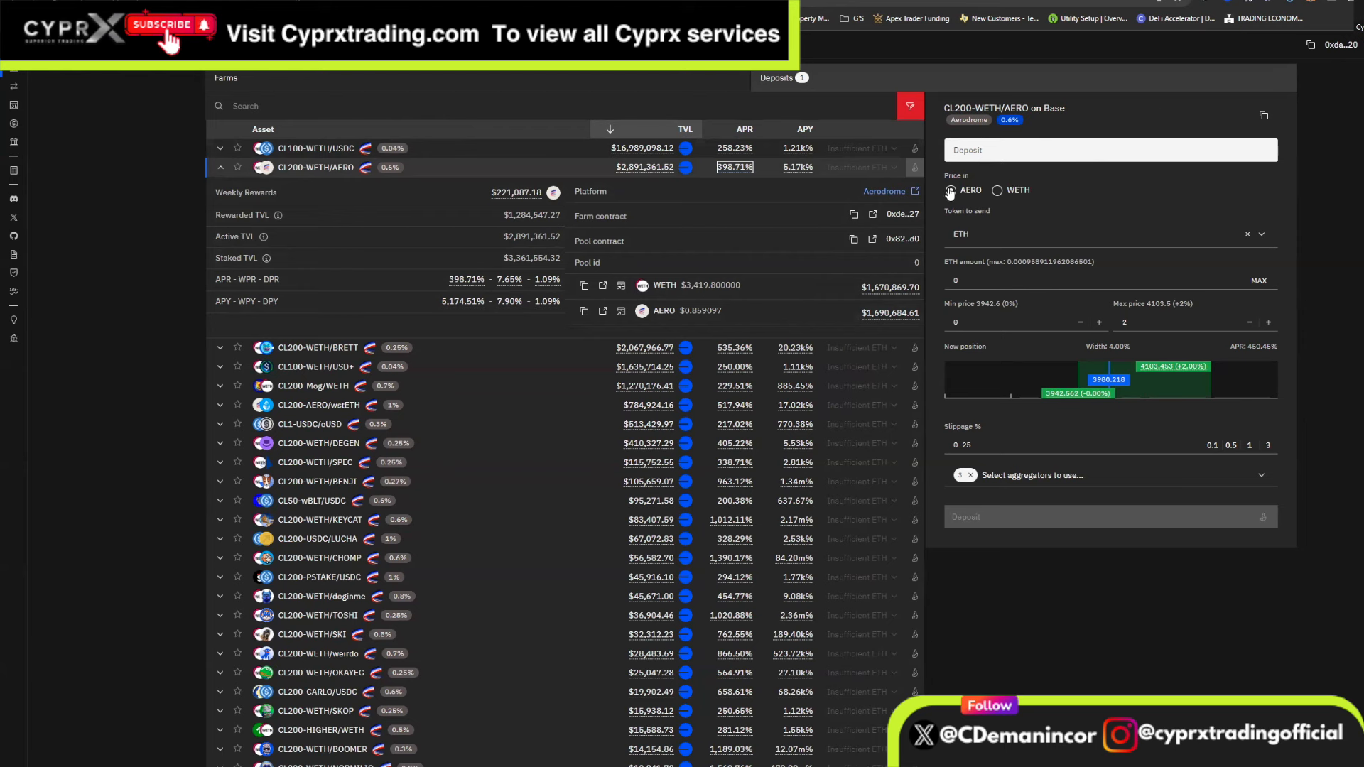
{"action": "left_click", "coordinate": [1259, 238]}
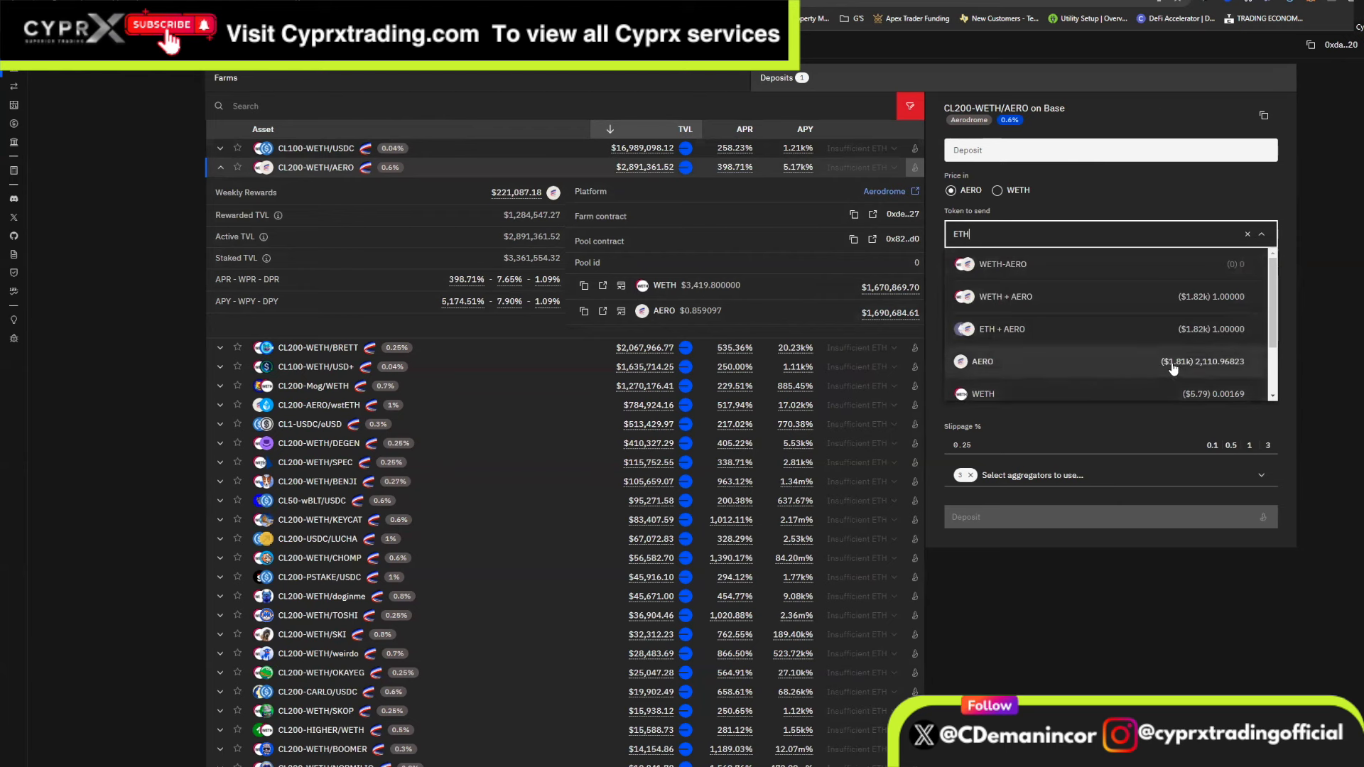
{"action": "left_click", "coordinate": [1126, 368]}
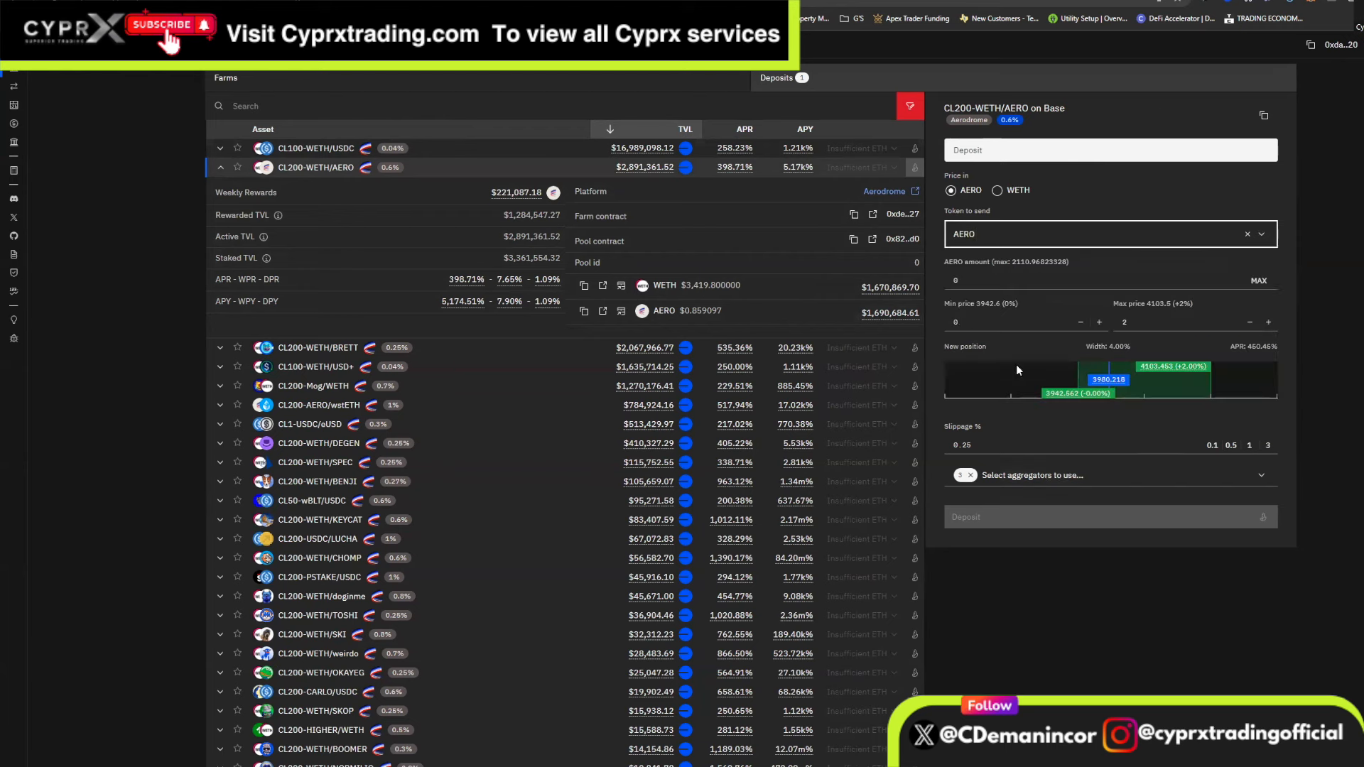
Check the token balances in the wallet's assets view and close the wallet
{"action": "left_click", "coordinate": [1228, 3]}
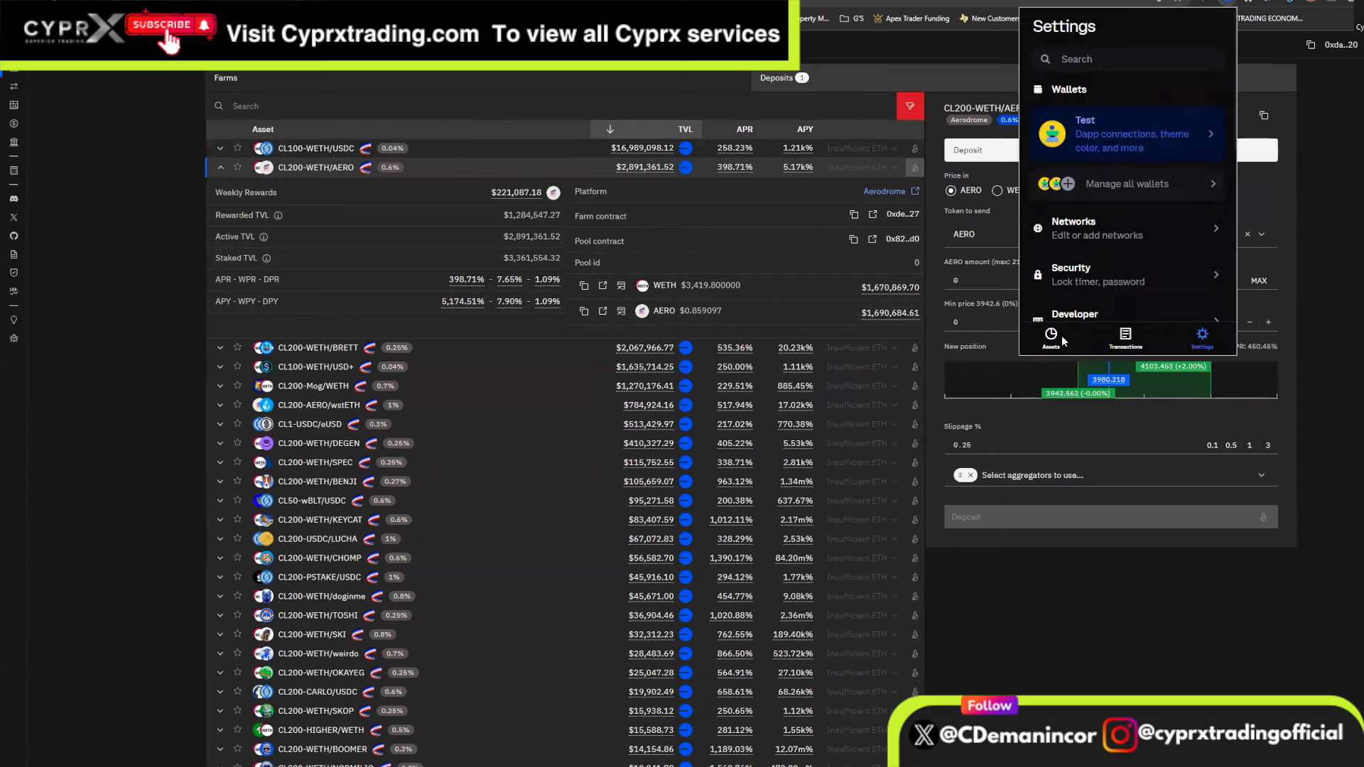
{"action": "left_click", "coordinate": [1055, 337]}
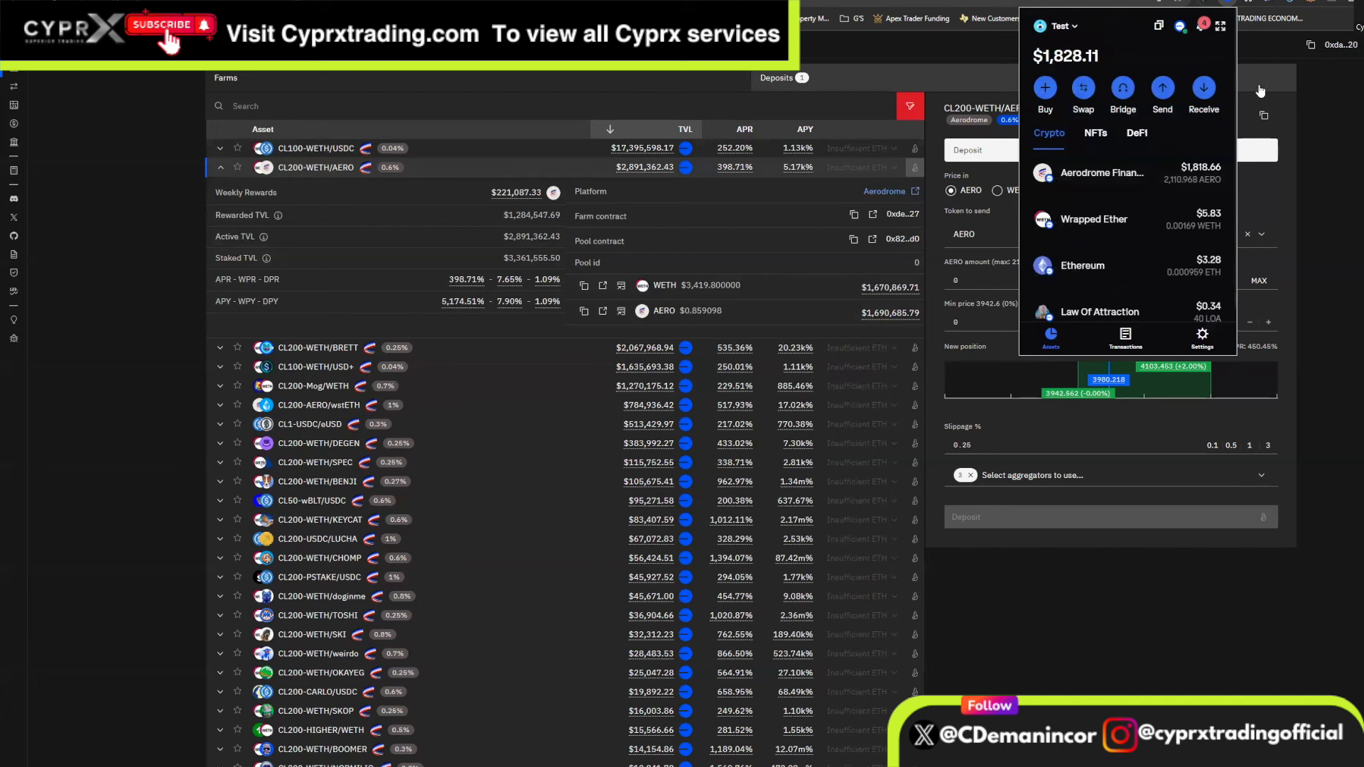
{"action": "left_click", "coordinate": [1354, 154]}
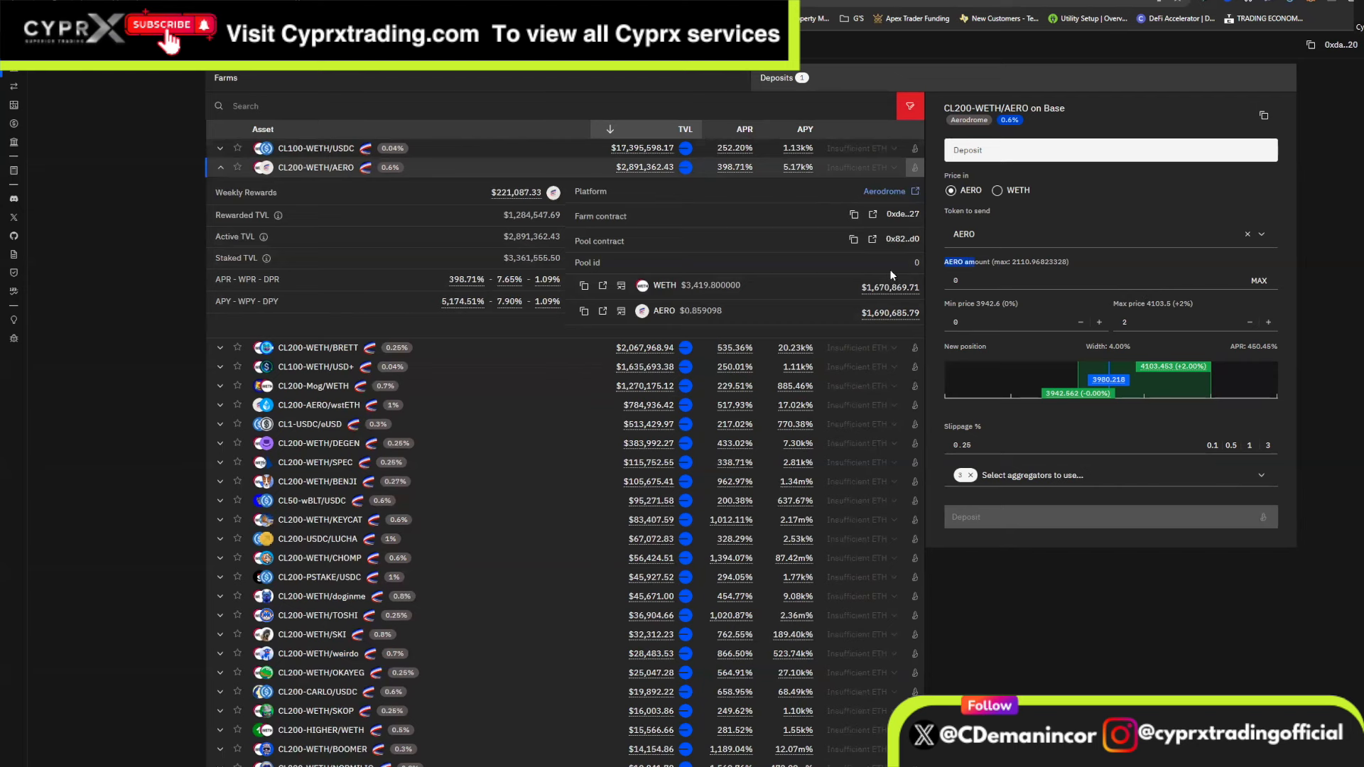
Set the AERO deposit amount to 2100
{"action": "left_click", "coordinate": [966, 280]}
{"action": "left_click_drag", "start_coordinate": [1008, 262], "coordinate": [1033, 262]}
{"action": "left_click", "coordinate": [977, 281]}
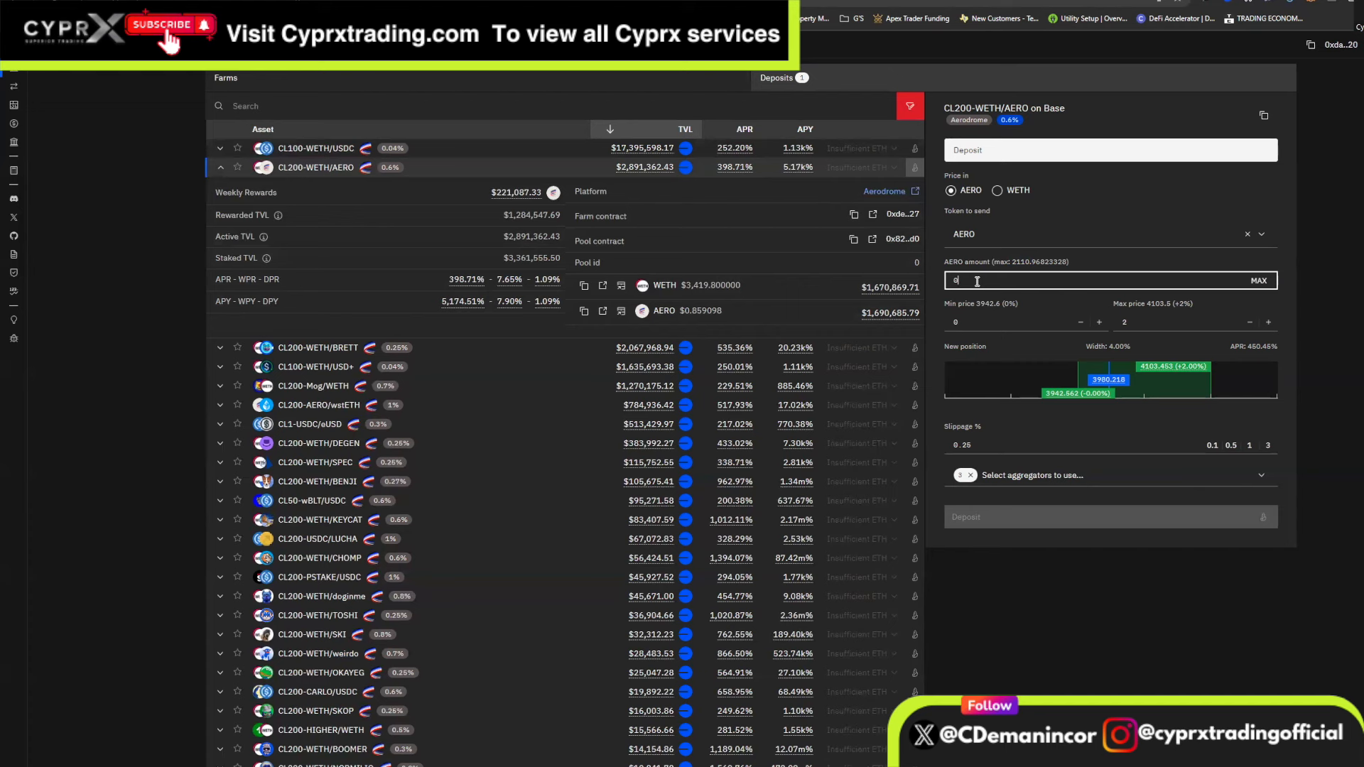
{"action": "type", "text": "2100"}
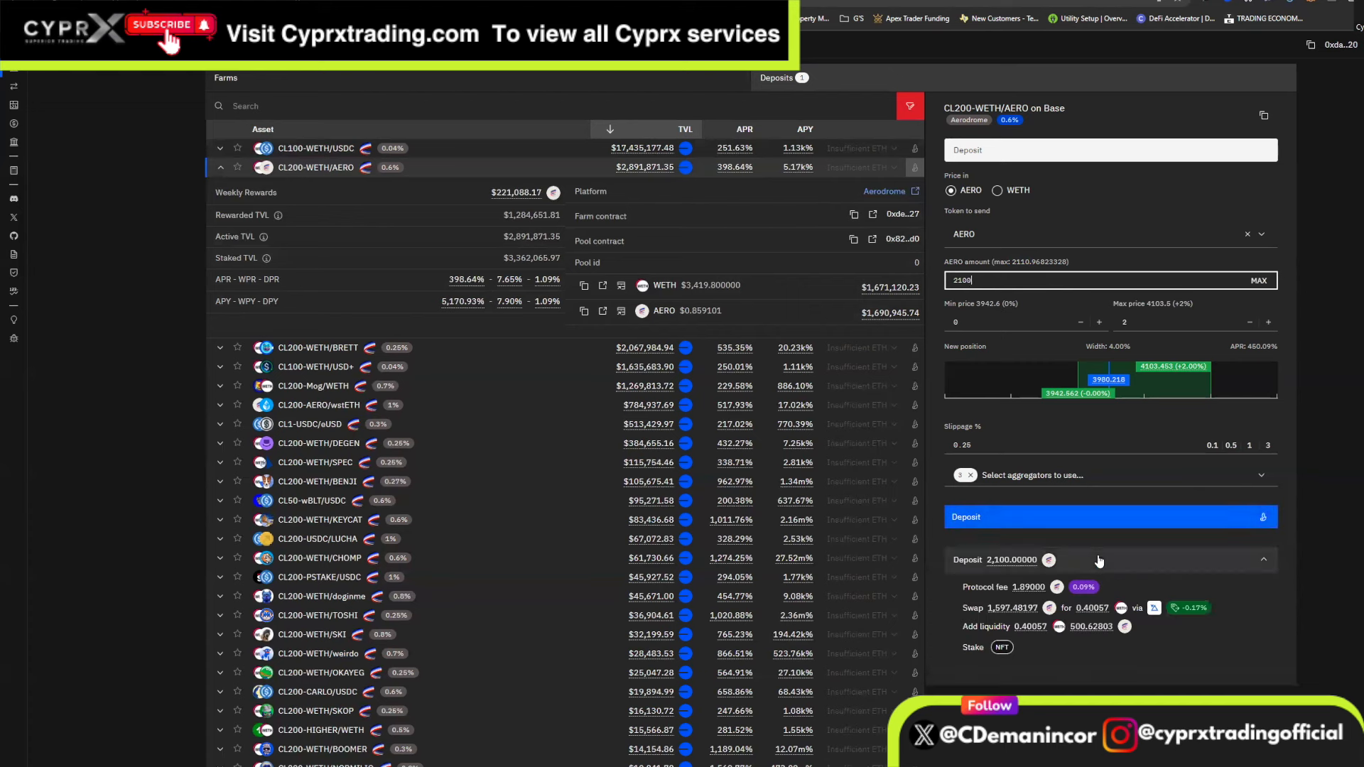
Lower the new position's minimum price to -2%
{"action": "left_click_drag", "start_coordinate": [1087, 349], "coordinate": [1129, 349]}
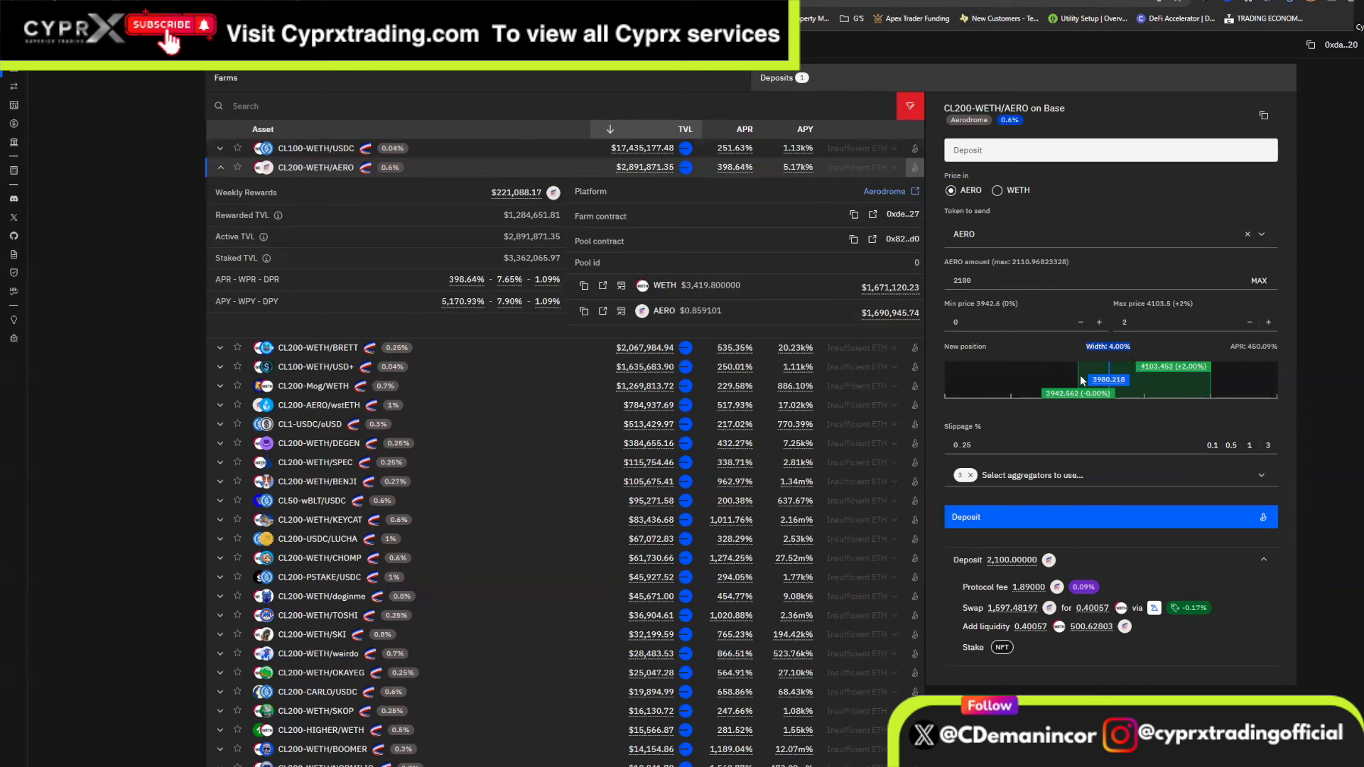
{"action": "left_click", "coordinate": [1079, 322]}
{"action": "left_click", "coordinate": [1079, 322]}
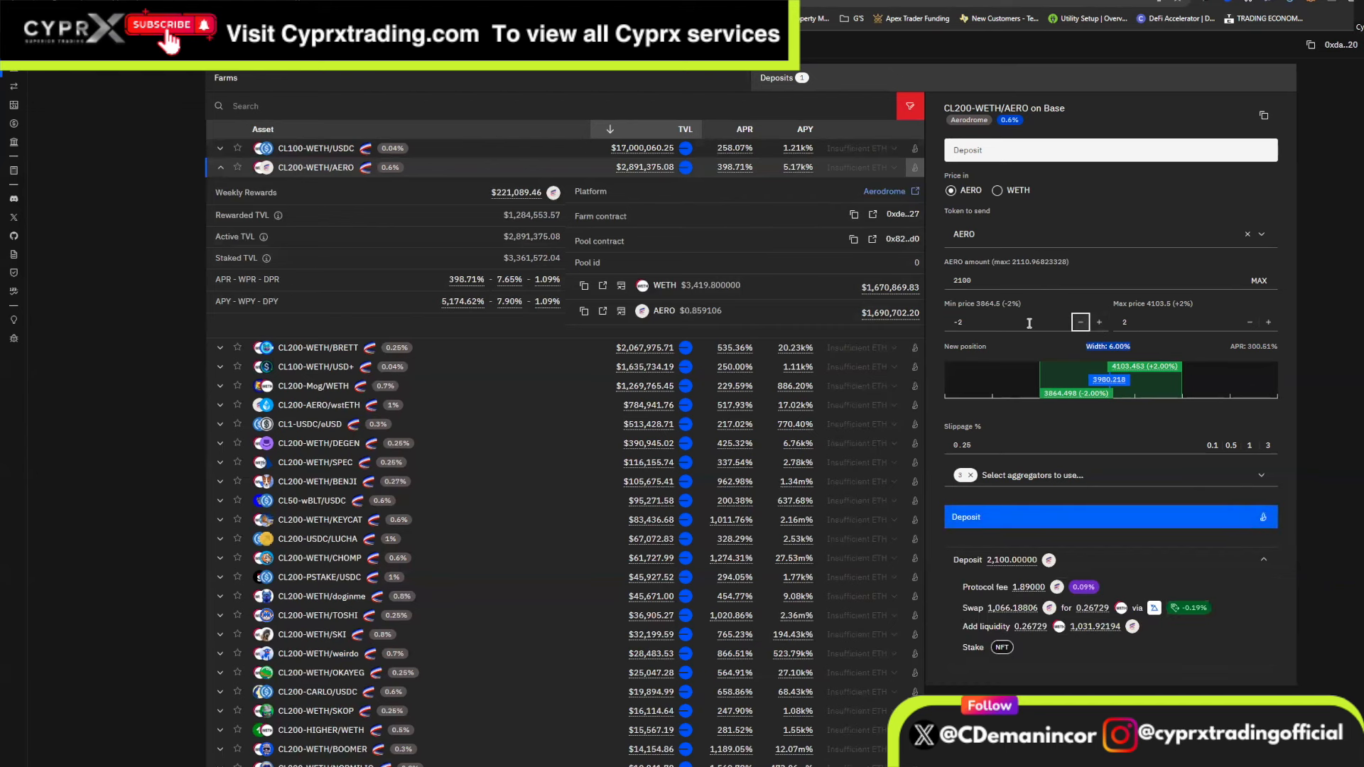
{"action": "left_click", "coordinate": [958, 324]}
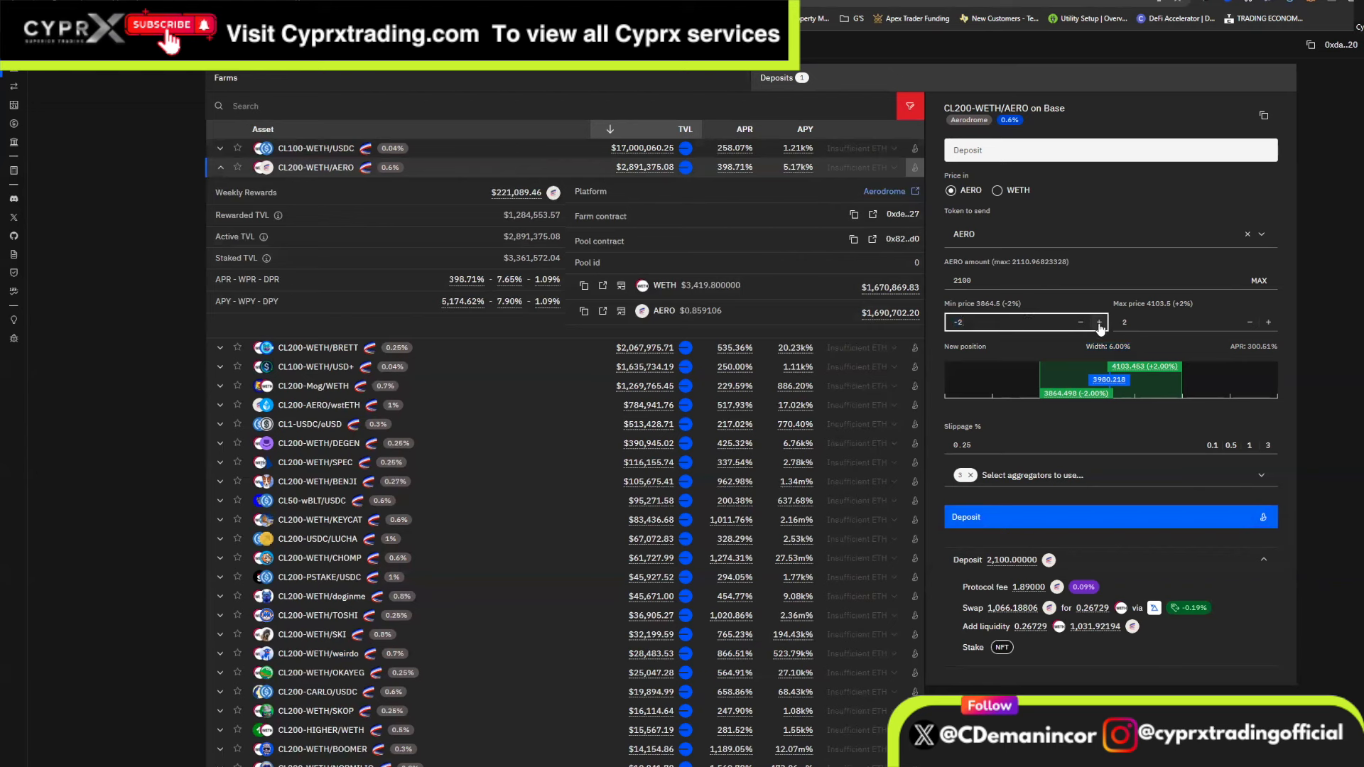
Try a 0% minimum price, restore it to -2%, and check the new position's APR and width
{"action": "left_click_drag", "start_coordinate": [963, 323], "coordinate": [948, 323]}
{"action": "left_click", "coordinate": [1099, 323]}
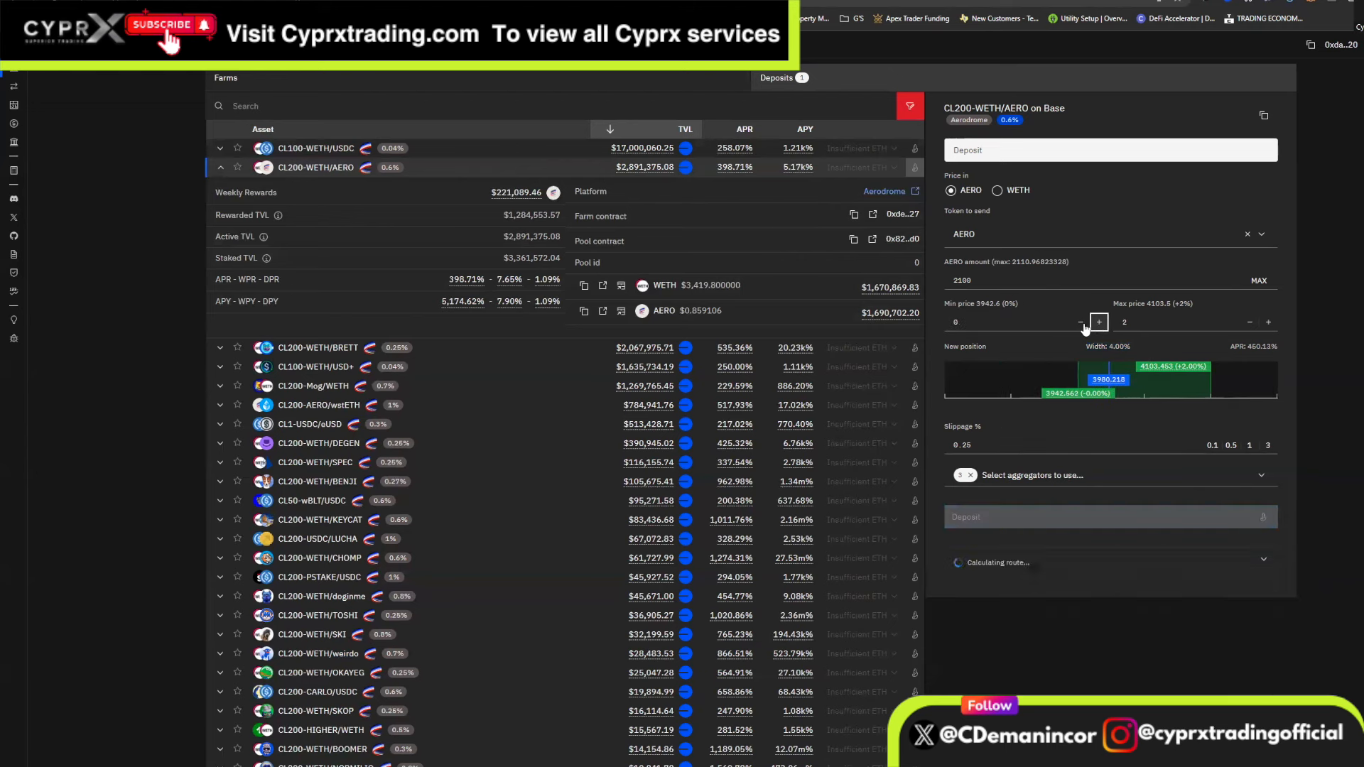
{"action": "left_click", "coordinate": [1081, 322]}
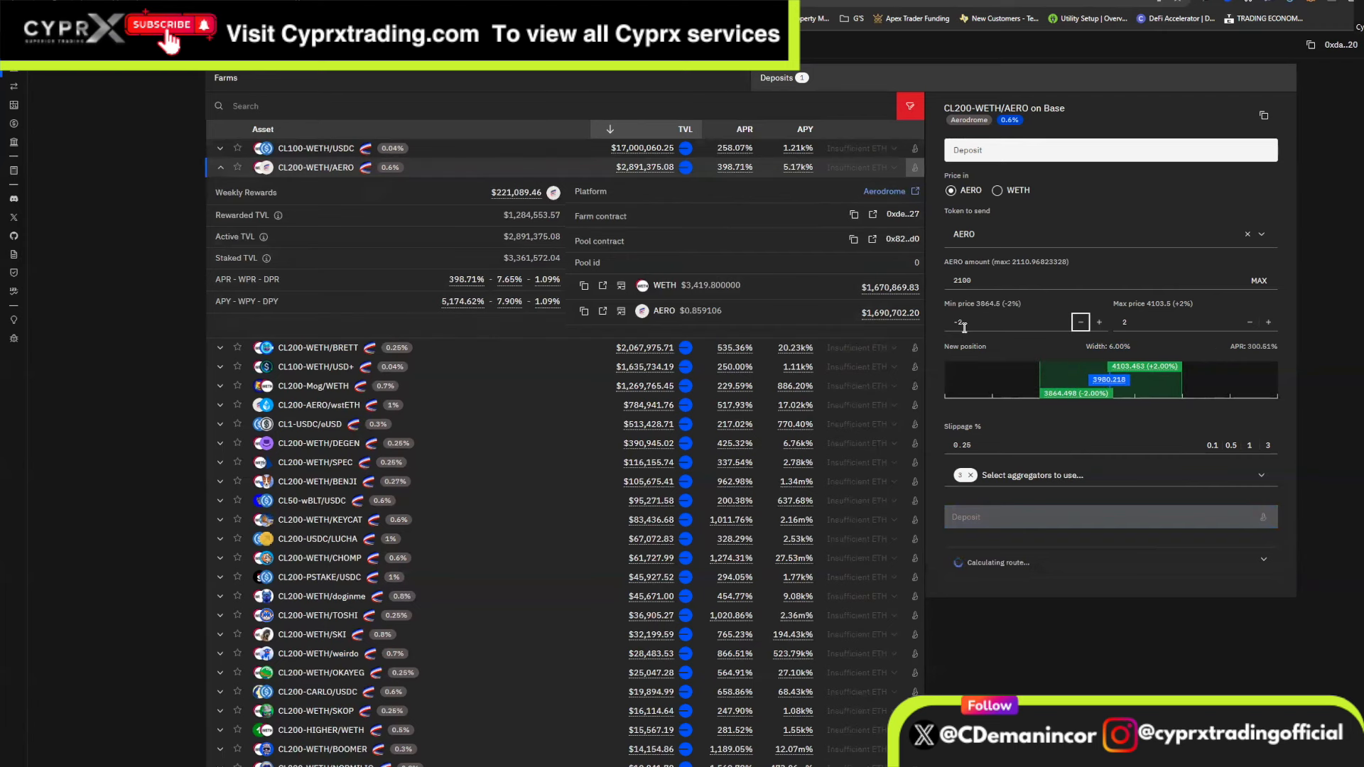
{"action": "left_click_drag", "start_coordinate": [1232, 347], "coordinate": [1276, 351]}
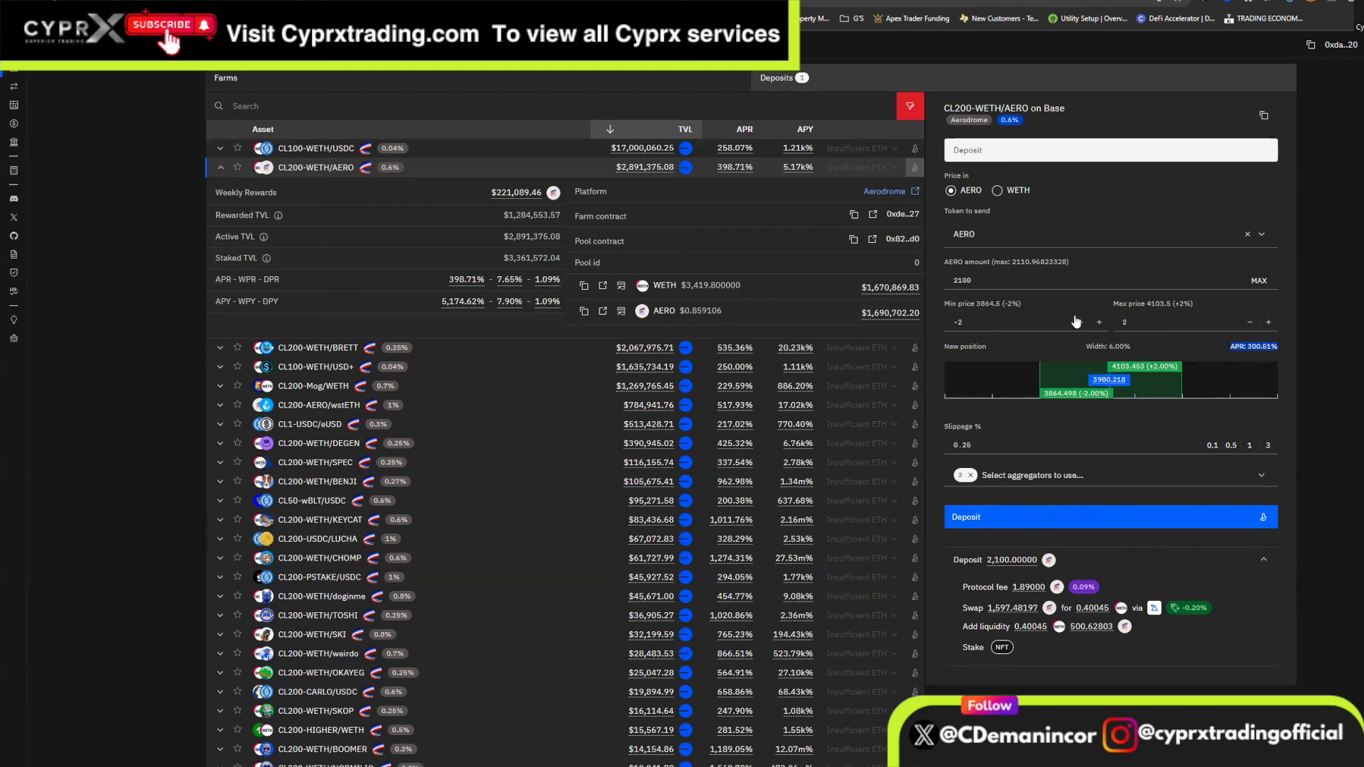
{"action": "left_click", "coordinate": [1112, 348]}
{"action": "left_click_drag", "start_coordinate": [1115, 348], "coordinate": [1130, 349]}
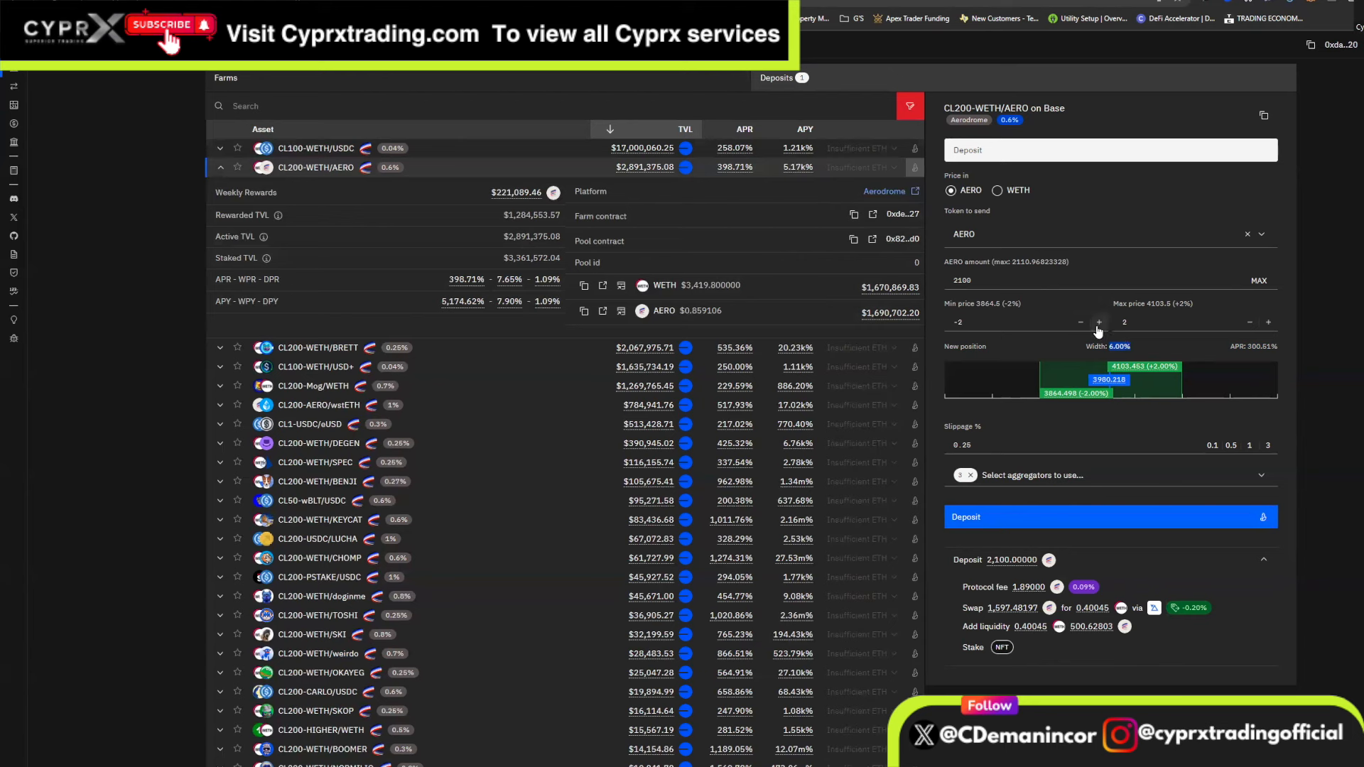
Set the new position's minimum price to -2.5% and maximum price to 2.5%, and check its width and APR
{"action": "left_click", "coordinate": [999, 323]}
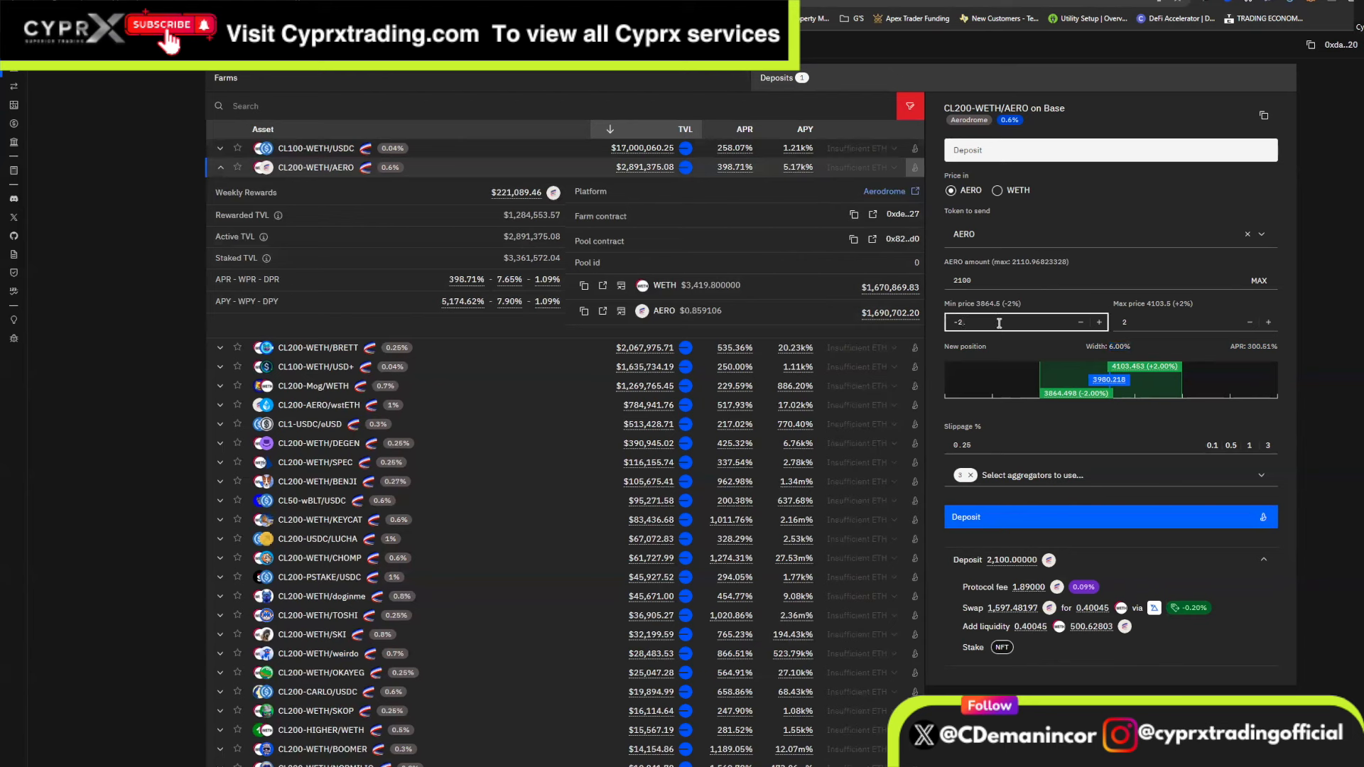
{"action": "type", "text": ".5"}
{"action": "left_click", "coordinate": [1156, 327]}
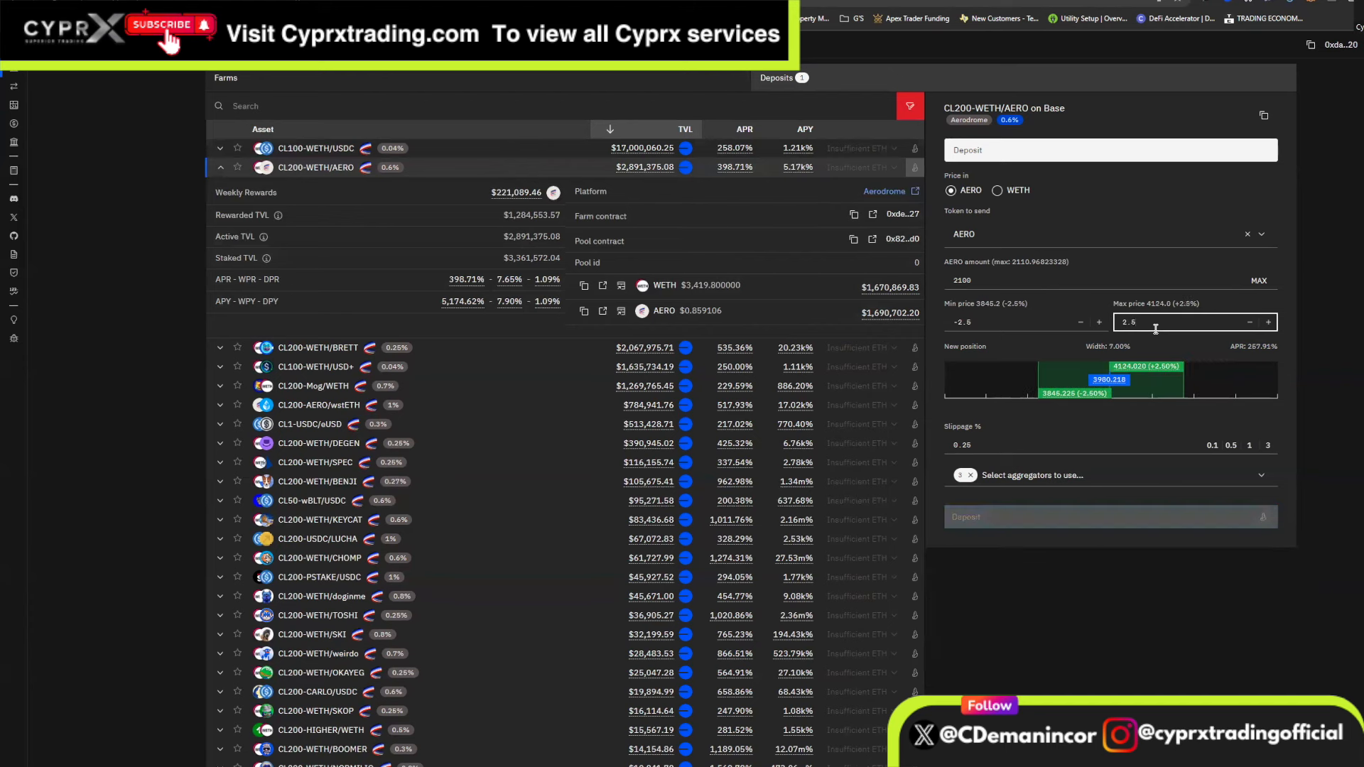
{"action": "left_click_drag", "start_coordinate": [1107, 349], "coordinate": [1125, 348]}
{"action": "left_click_drag", "start_coordinate": [1230, 347], "coordinate": [1277, 349]}
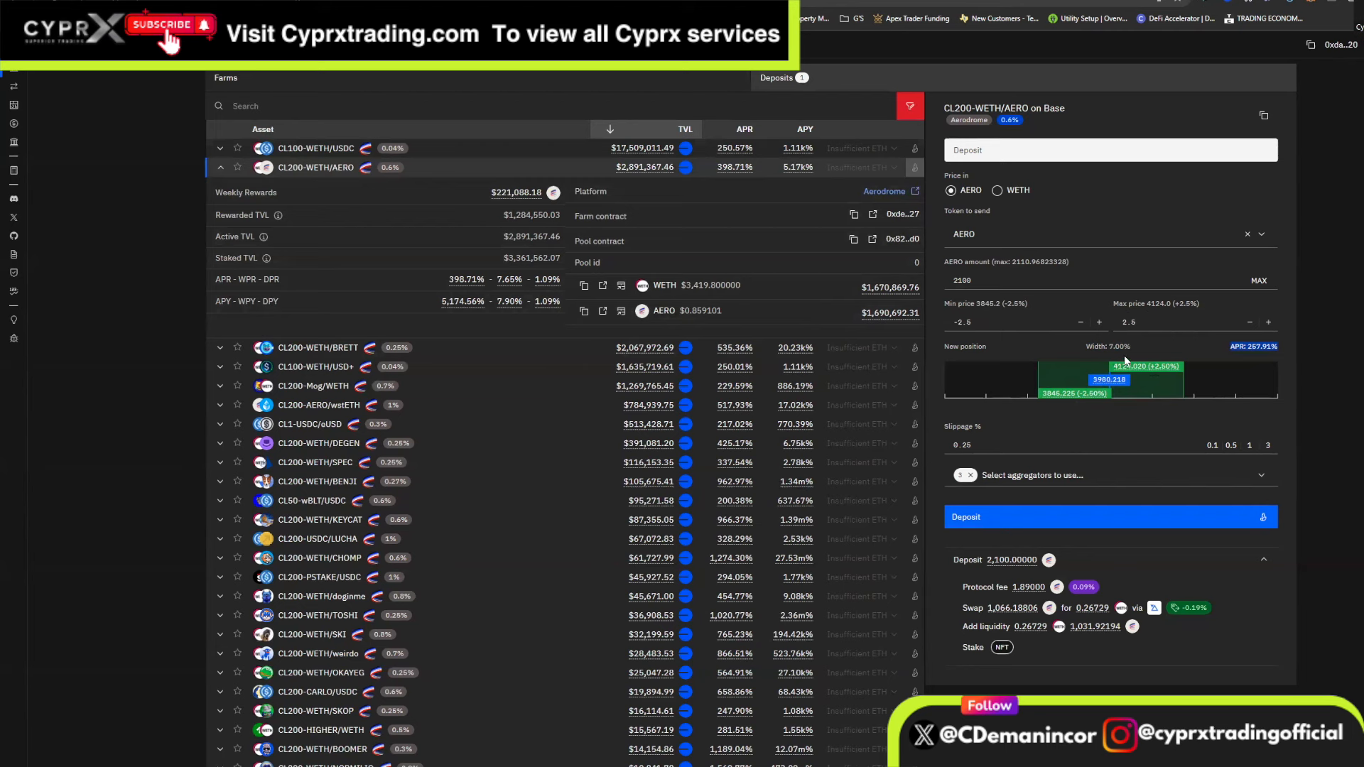
{"action": "left_click", "coordinate": [1088, 344]}
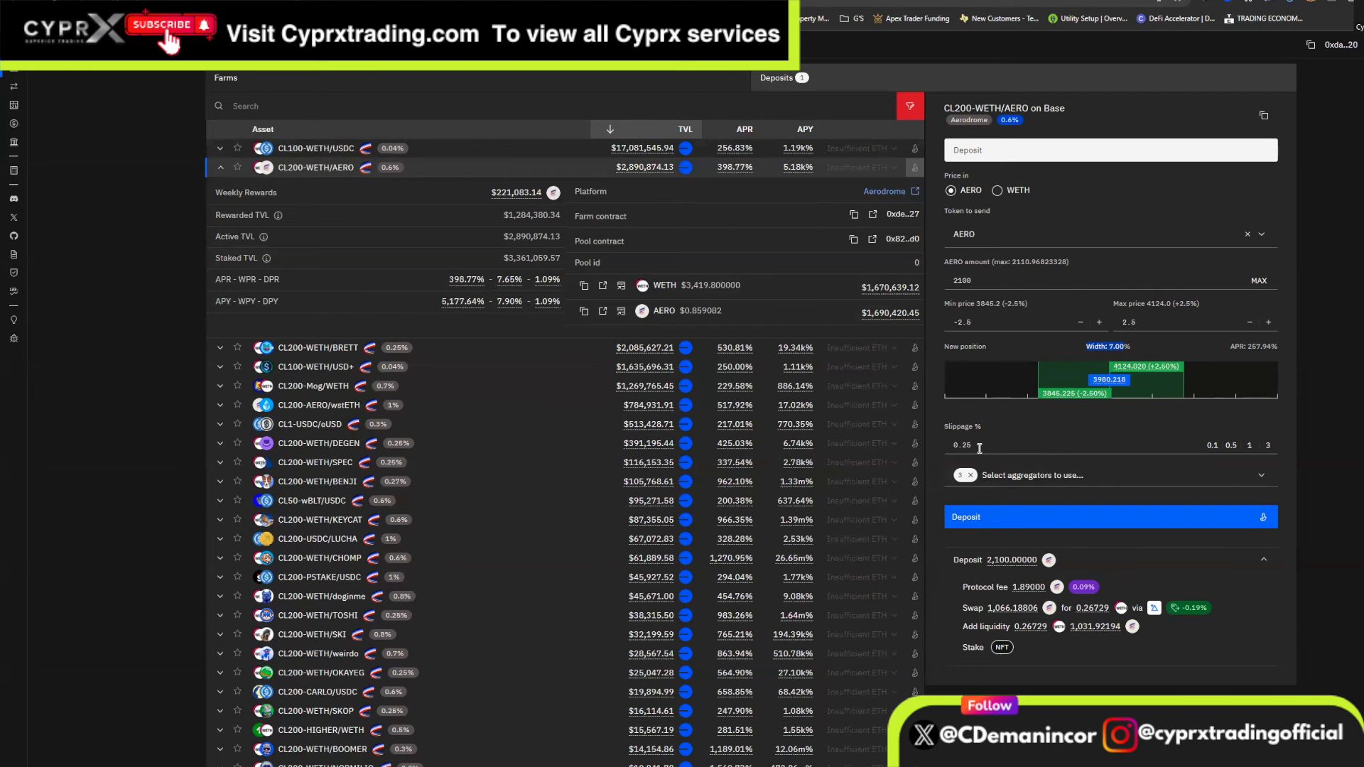
Review the deposit's slippage setting and the list of swap aggregators it can use
{"action": "left_click_drag", "start_coordinate": [980, 449], "coordinate": [949, 443]}
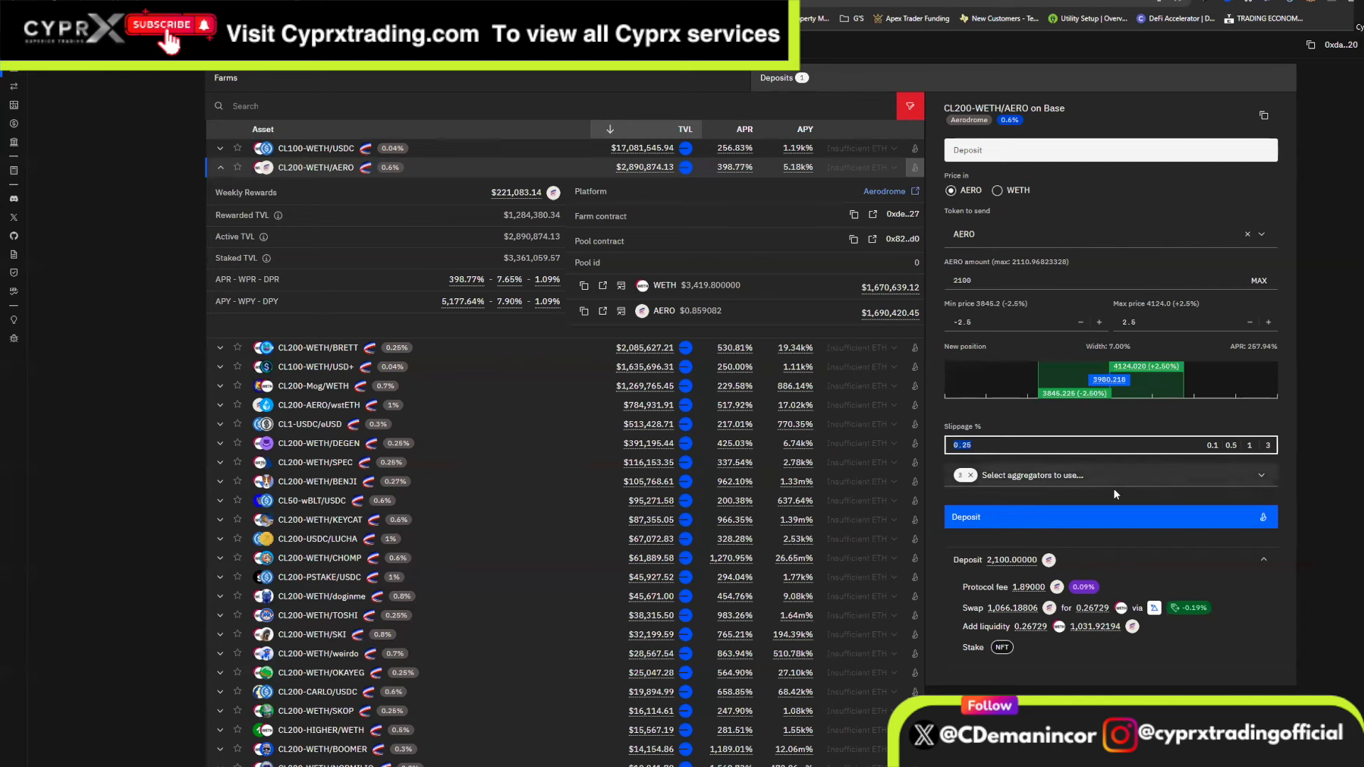
{"action": "left_click", "coordinate": [1080, 476]}
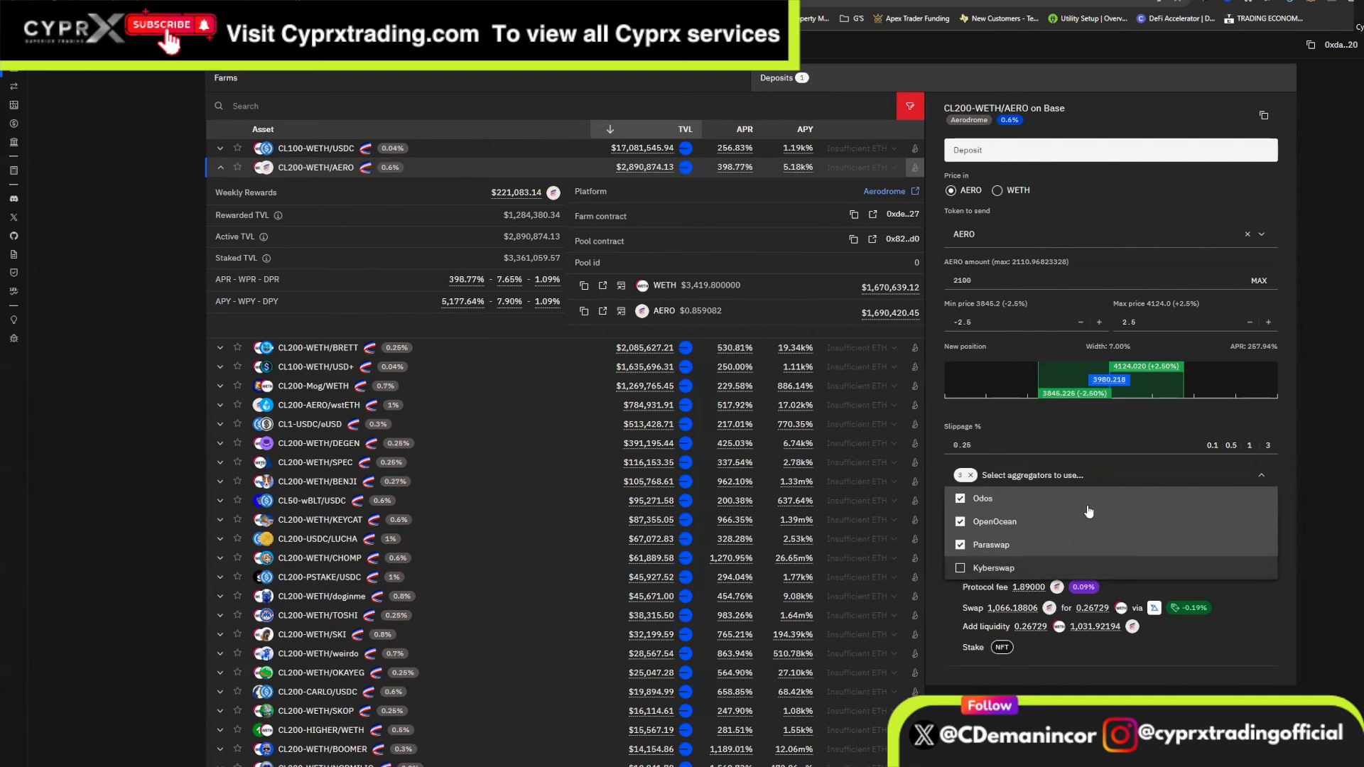
{"action": "left_click", "coordinate": [1076, 477]}
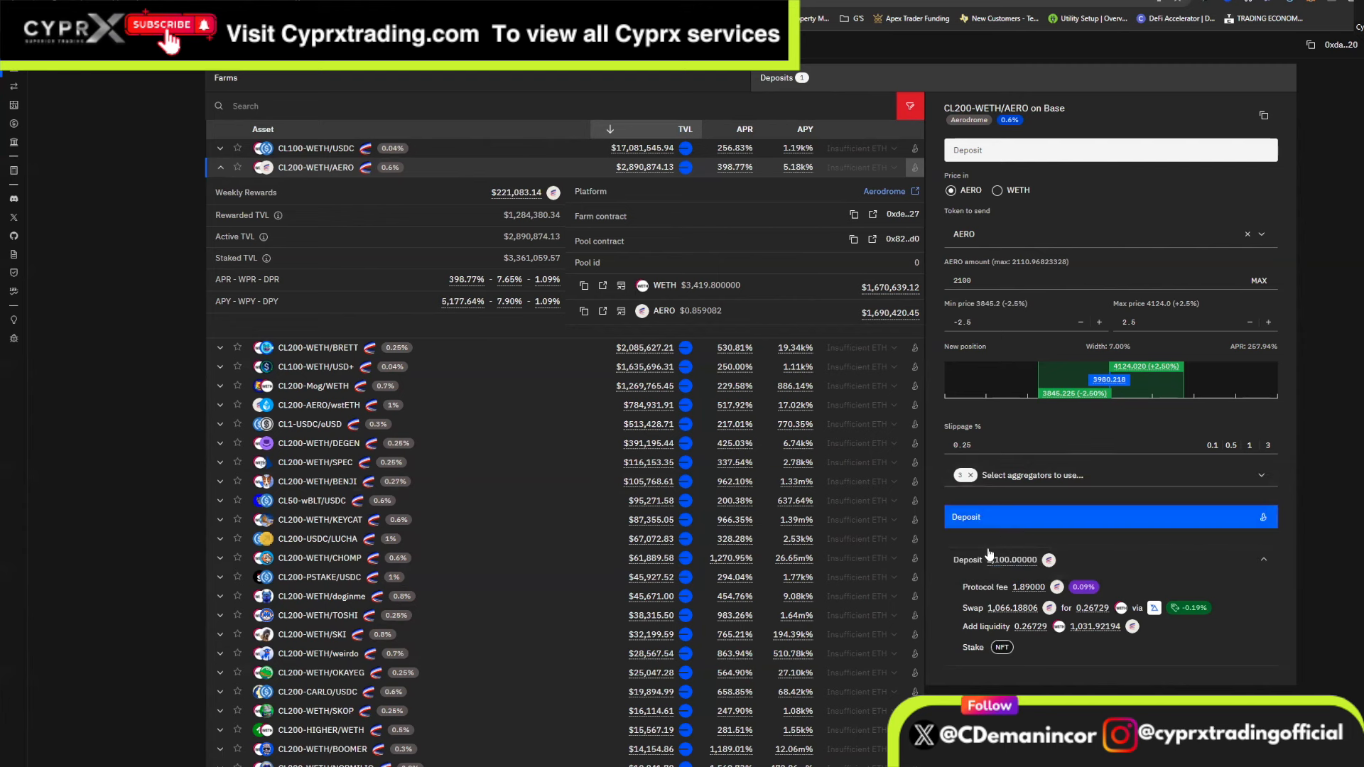
{"action": "left_click", "coordinate": [986, 478]}
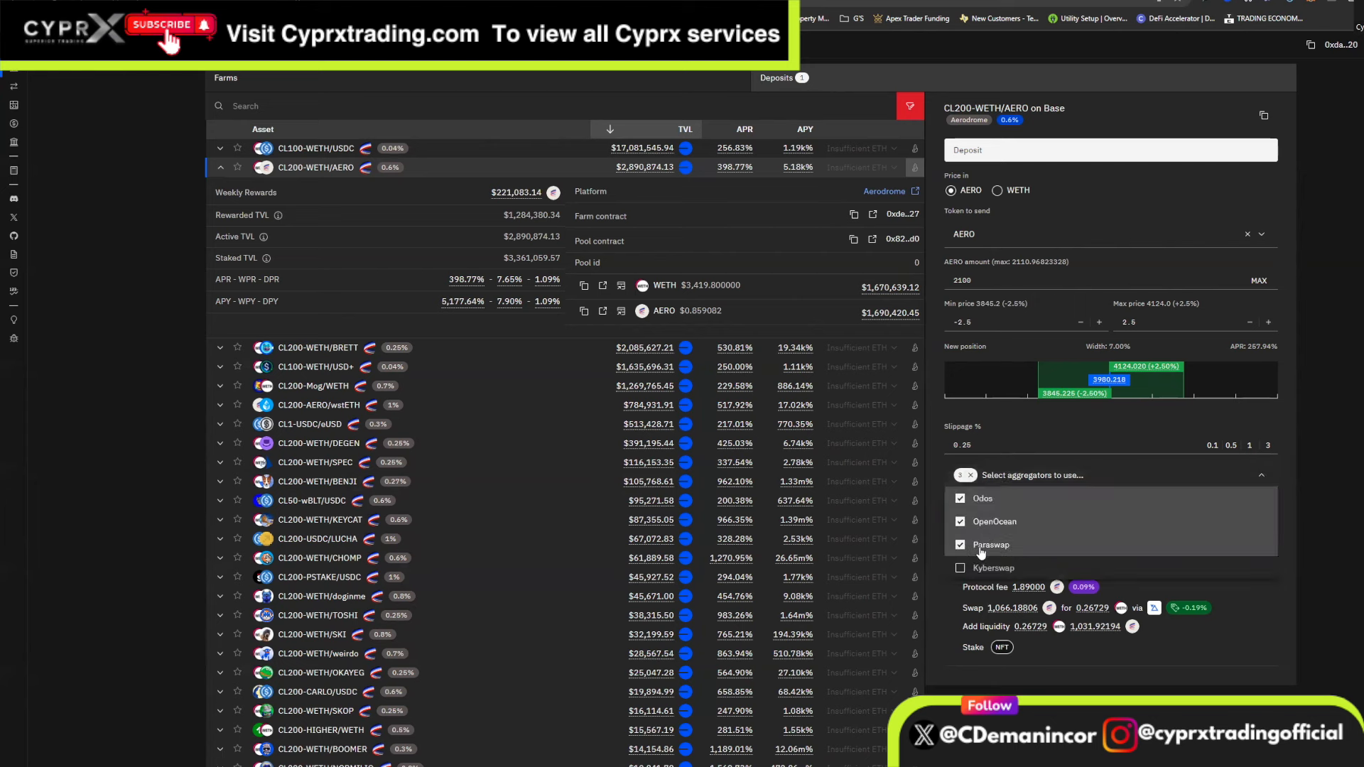
{"action": "left_click", "coordinate": [1025, 478]}
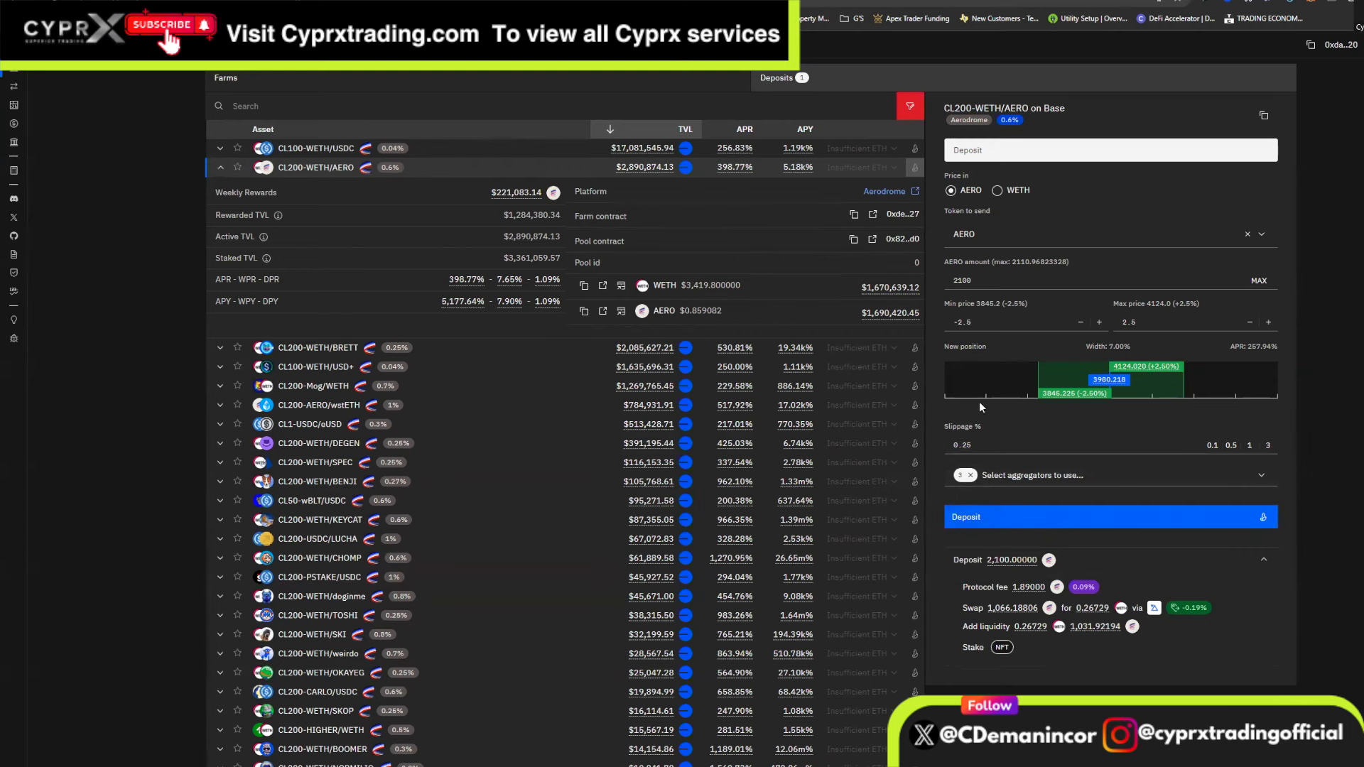
Submit the 2100 AERO deposit, checking the approved amount and protocol fee in the transaction summary before closing it
{"action": "left_click", "coordinate": [1006, 521]}
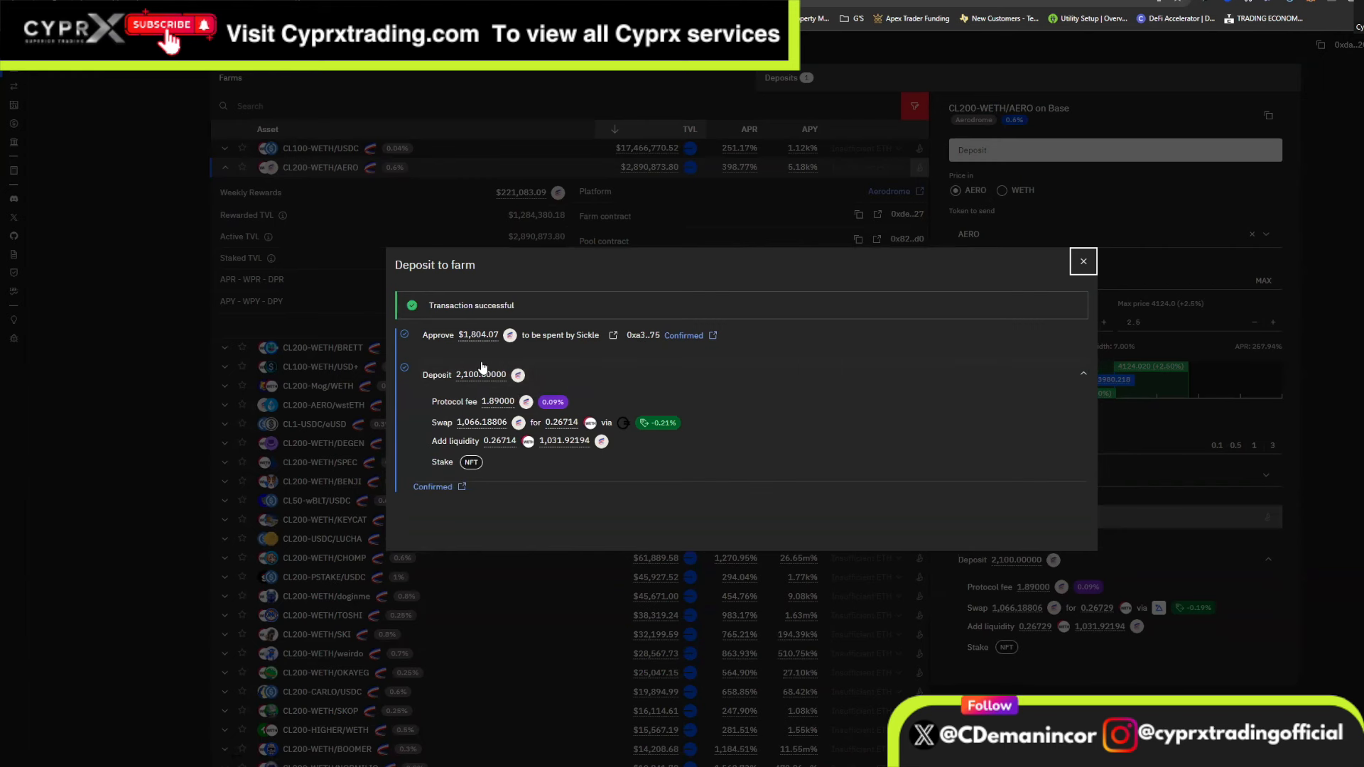
{"action": "double_click", "coordinate": [430, 305]}
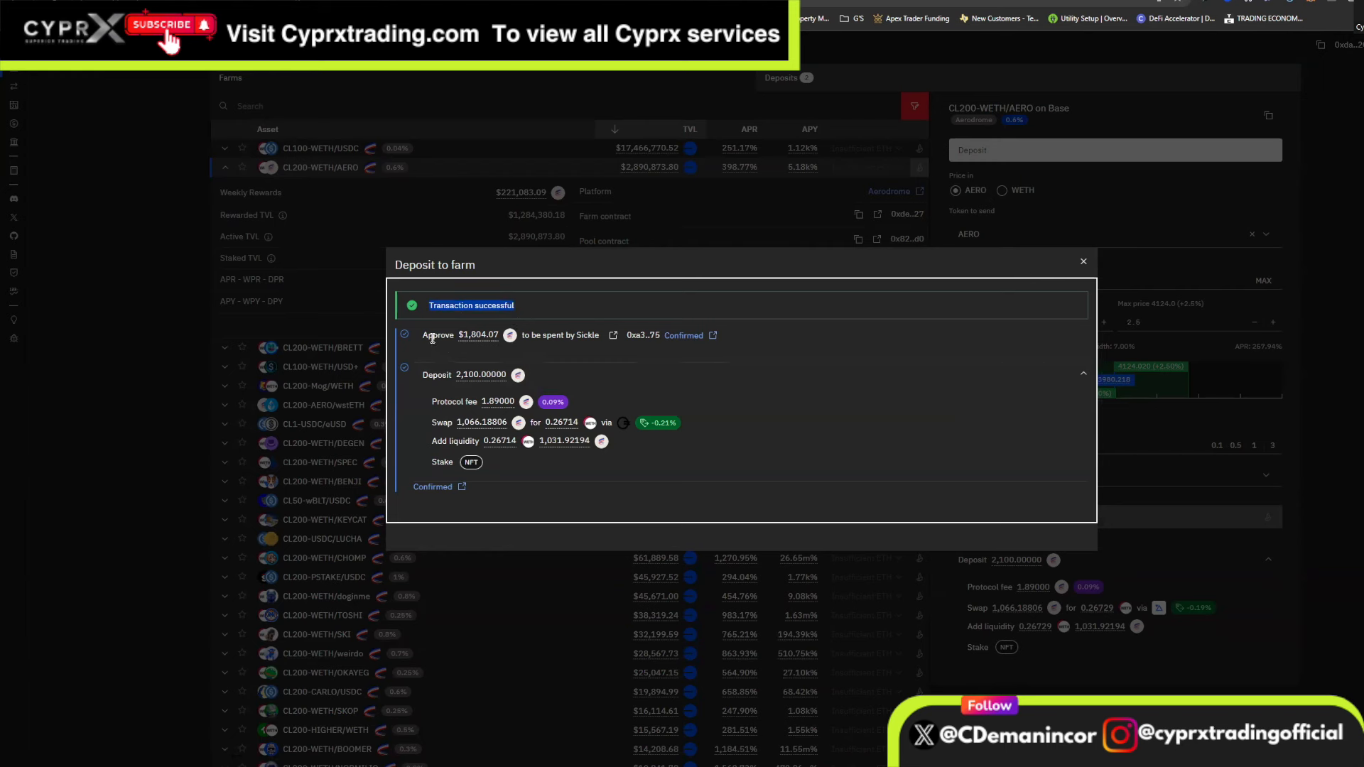
{"action": "mouse_move", "coordinate": [466, 338]}
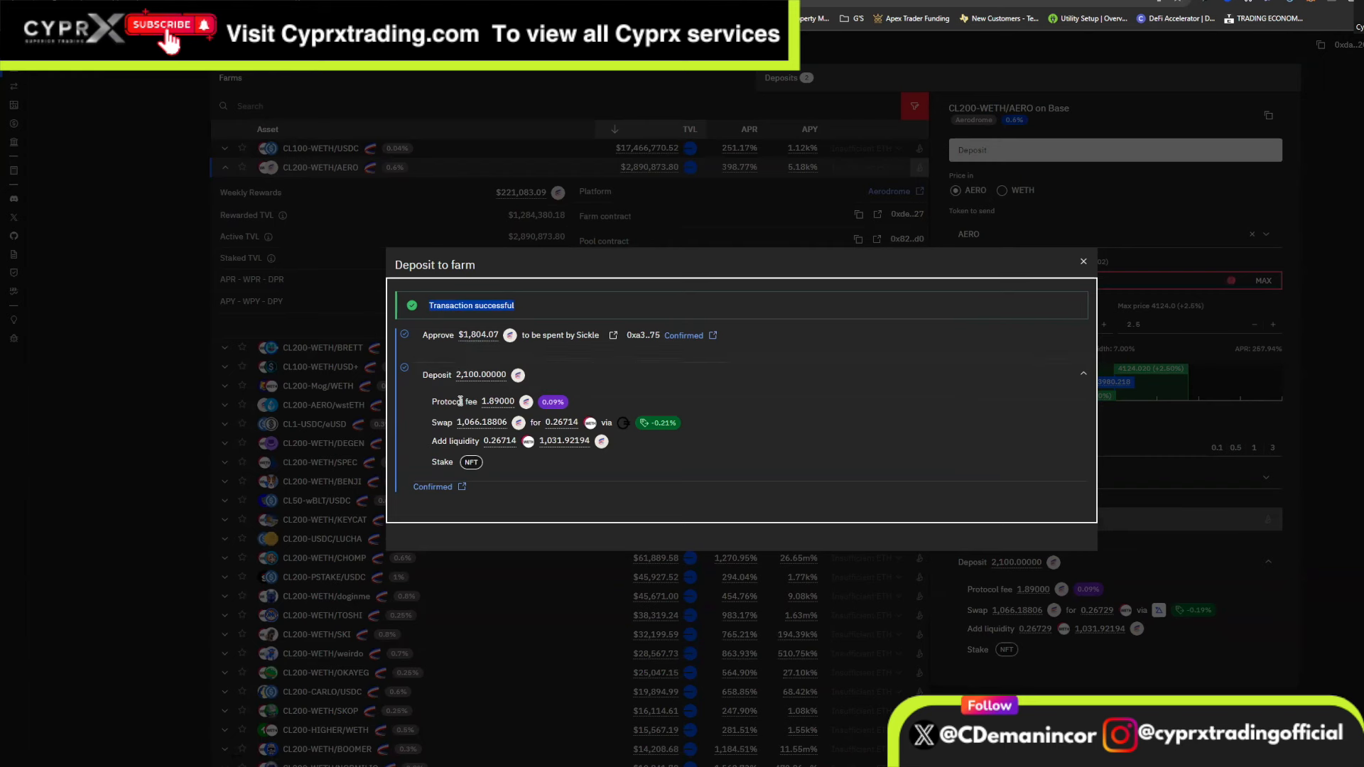
{"action": "mouse_move", "coordinate": [480, 374]}
{"action": "left_click_drag", "start_coordinate": [428, 399], "coordinate": [500, 404]}
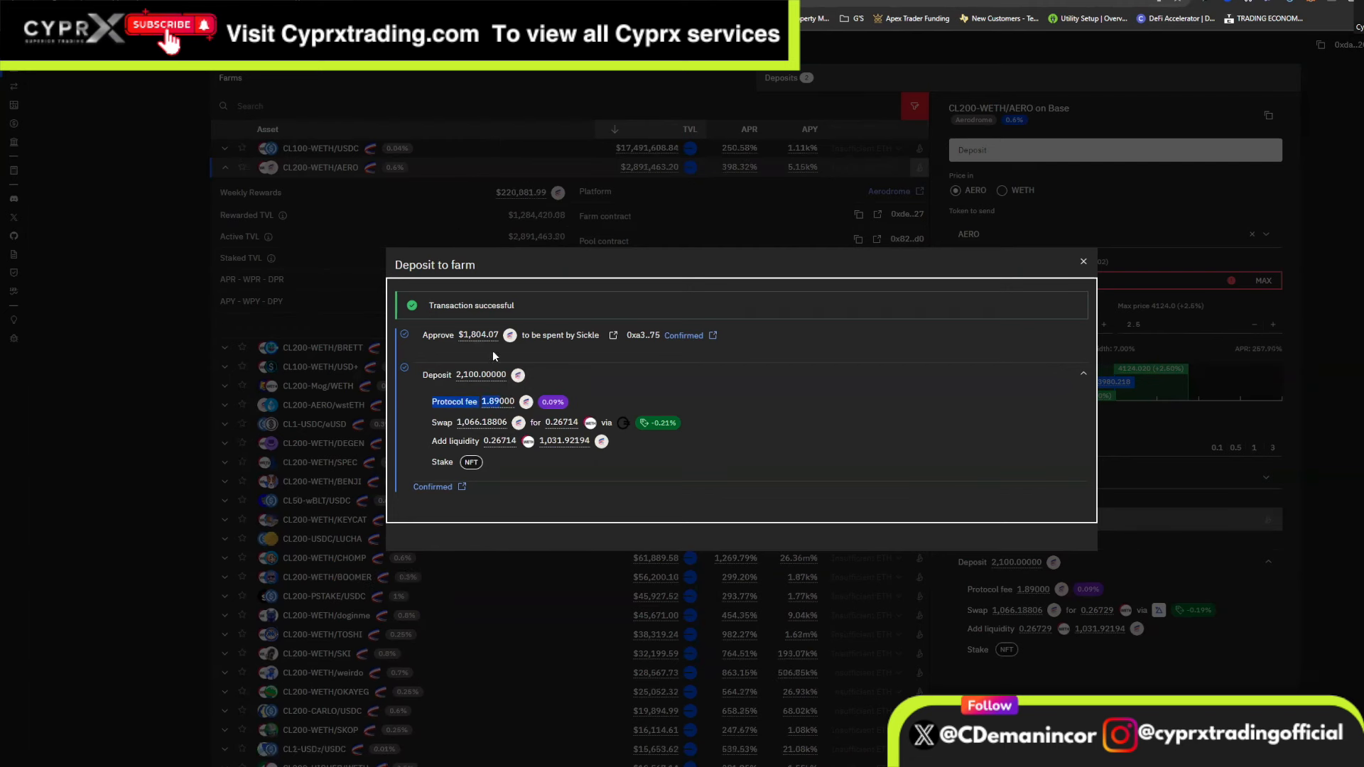
{"action": "mouse_move", "coordinate": [485, 403]}
{"action": "left_click", "coordinate": [1083, 262]}
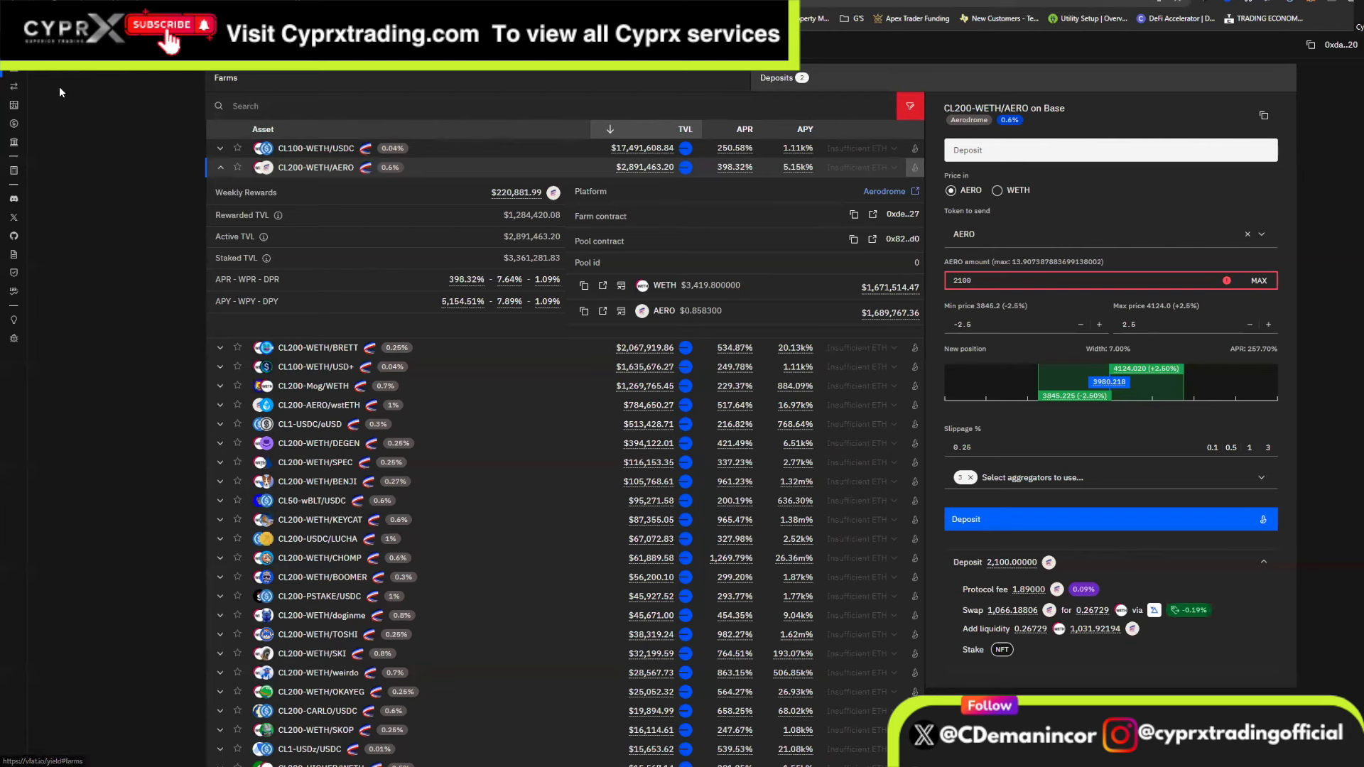
Open the deposits overview and review total deposits, APR, daily rewards and earnings, including the available rate and reward periods
{"action": "left_click", "coordinate": [781, 79]}
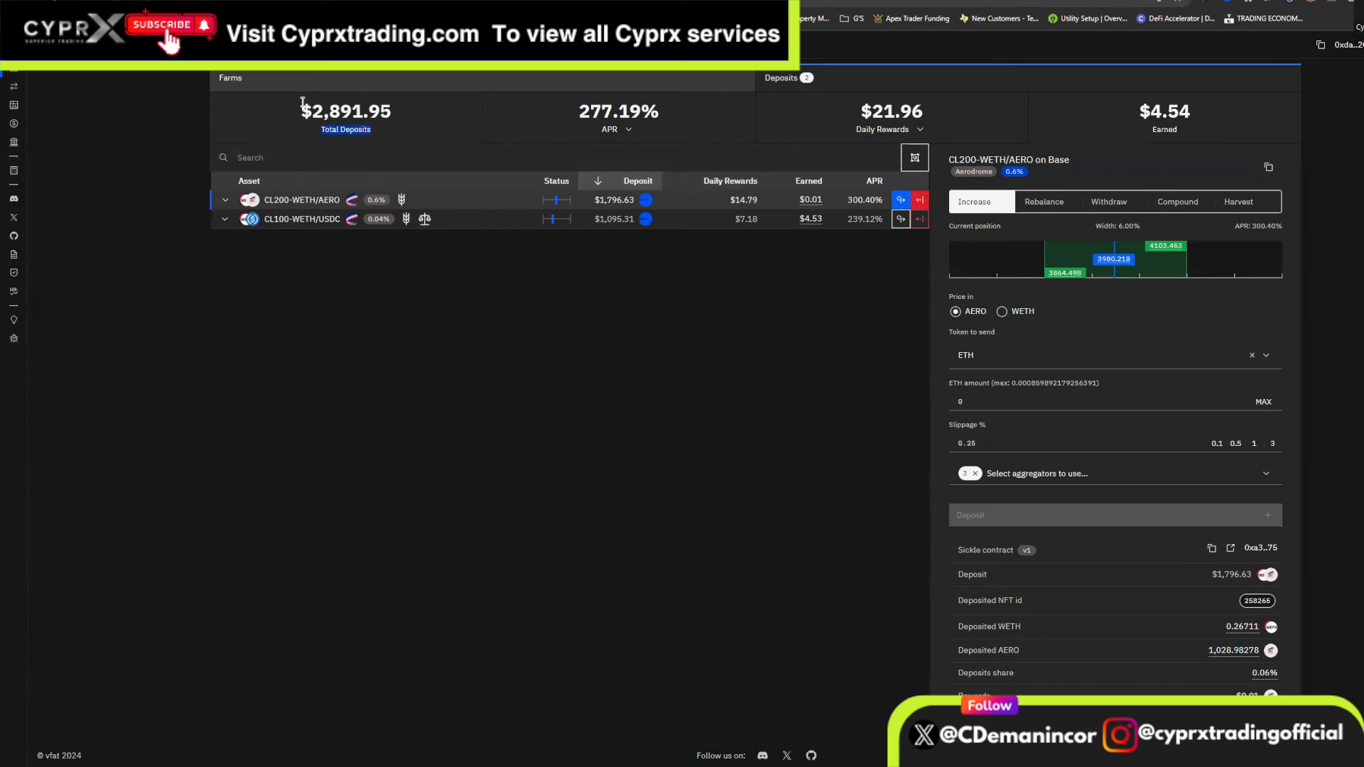
{"action": "left_click_drag", "start_coordinate": [301, 106], "coordinate": [395, 120]}
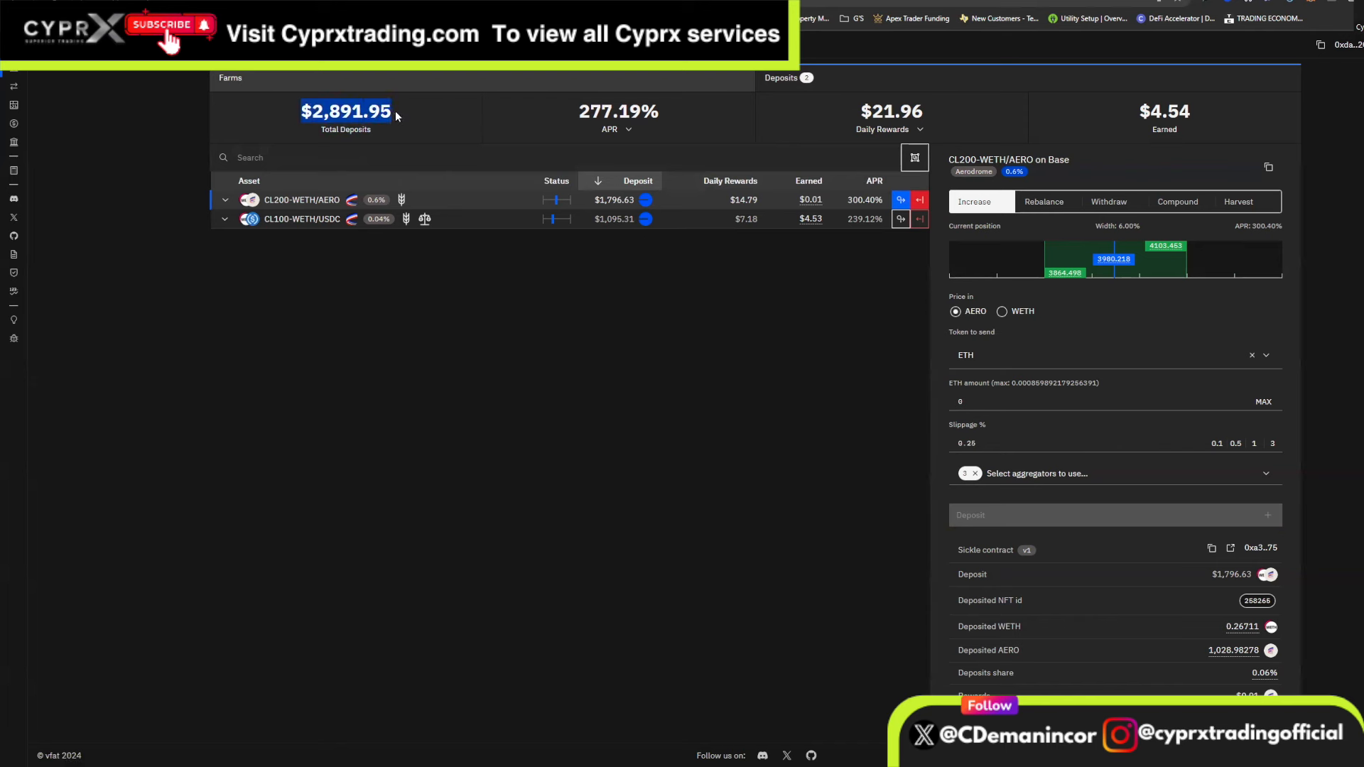
{"action": "left_click_drag", "start_coordinate": [578, 113], "coordinate": [648, 121]}
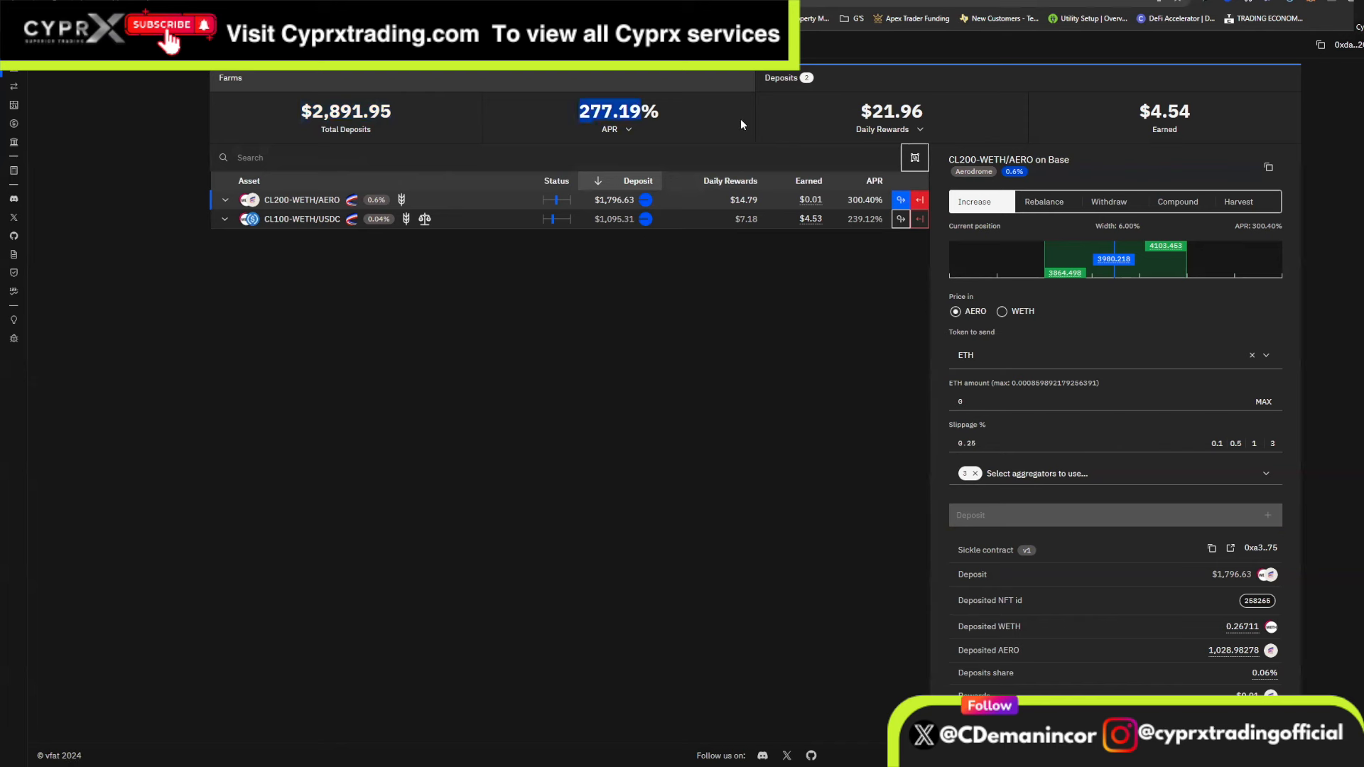
{"action": "left_click_drag", "start_coordinate": [859, 119], "coordinate": [933, 121]}
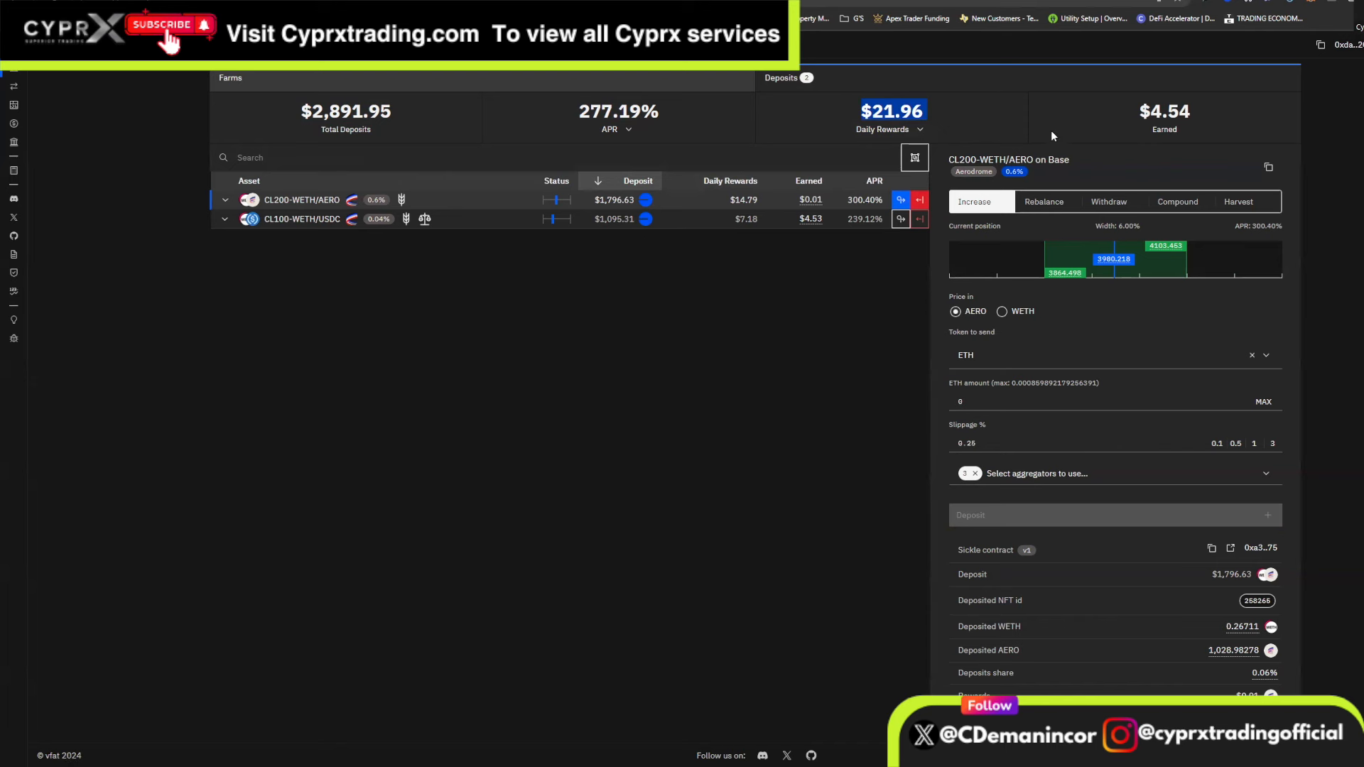
{"action": "left_click", "coordinate": [1146, 135]}
{"action": "triple_click", "coordinate": [1143, 135]}
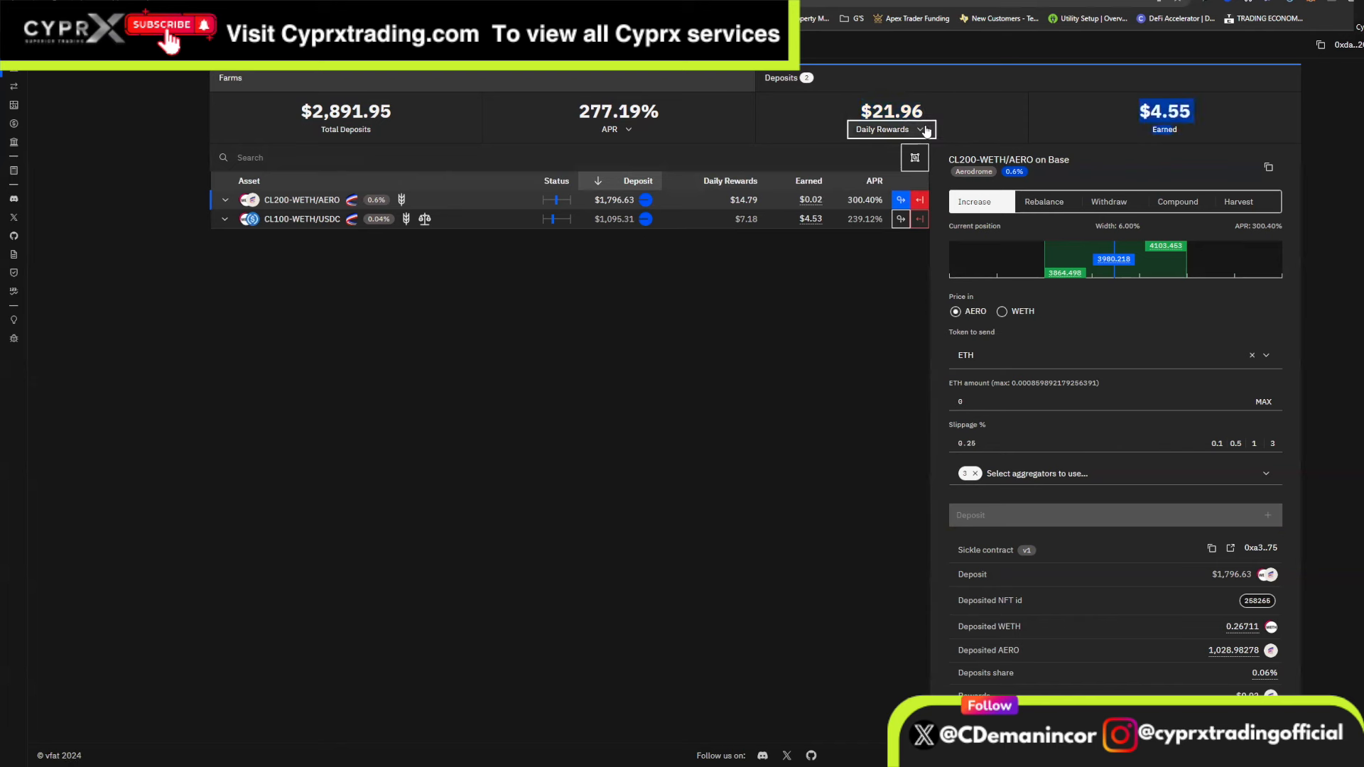
{"action": "left_click", "coordinate": [874, 132]}
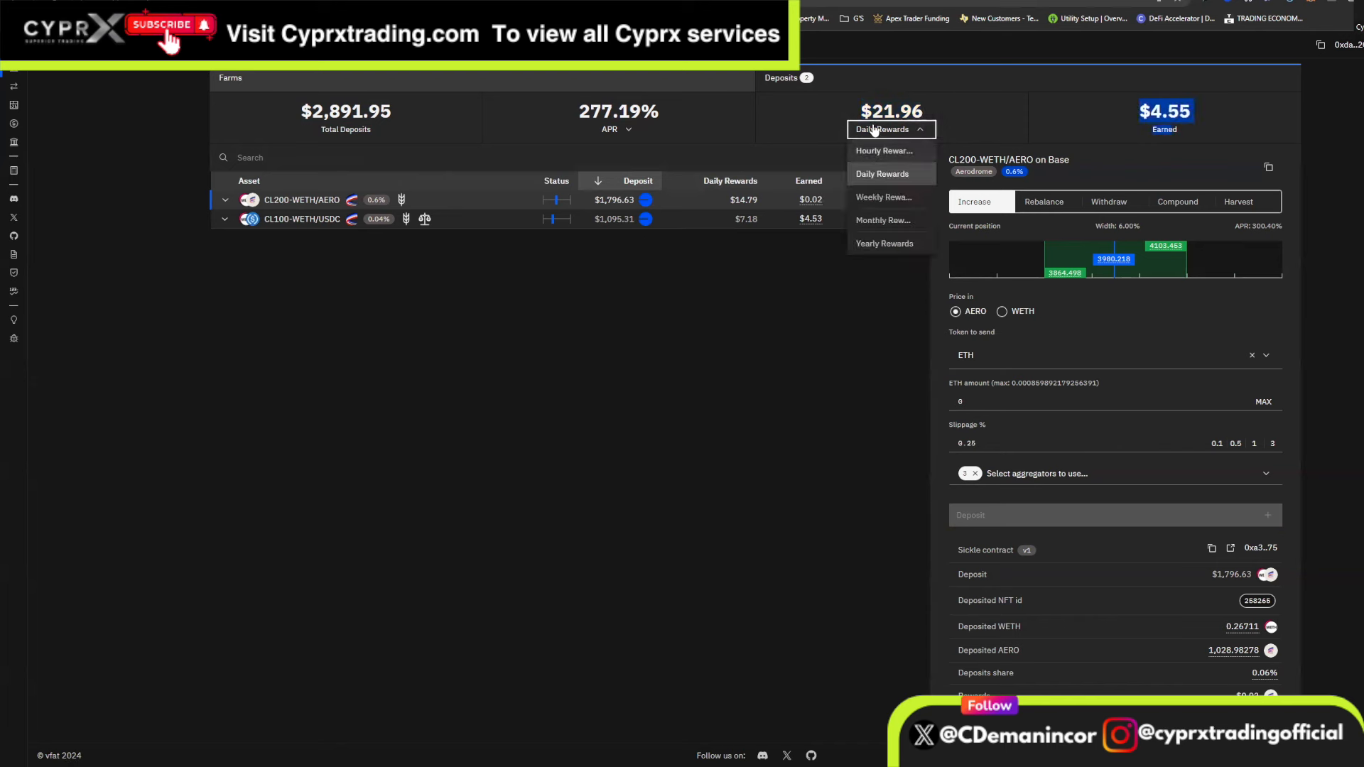
{"action": "left_click", "coordinate": [609, 130]}
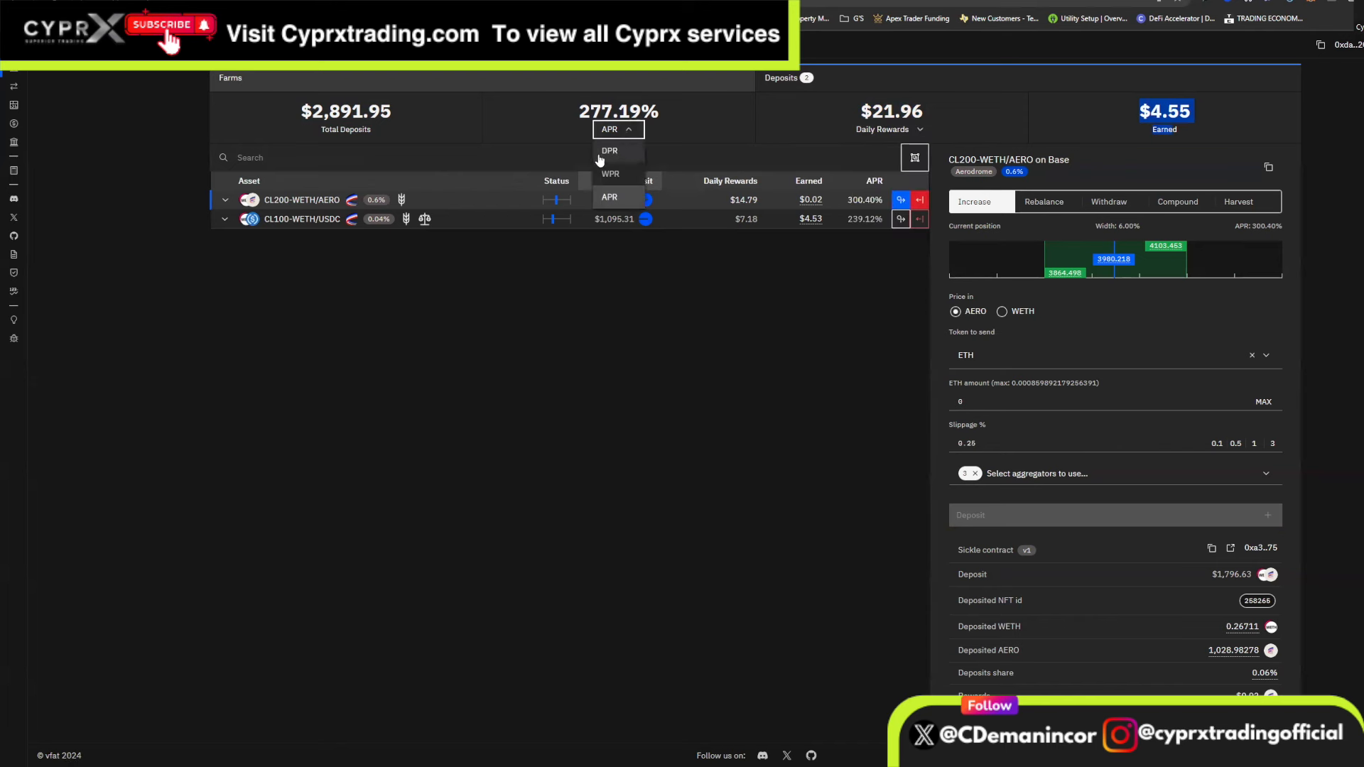
{"action": "left_click", "coordinate": [919, 135]}
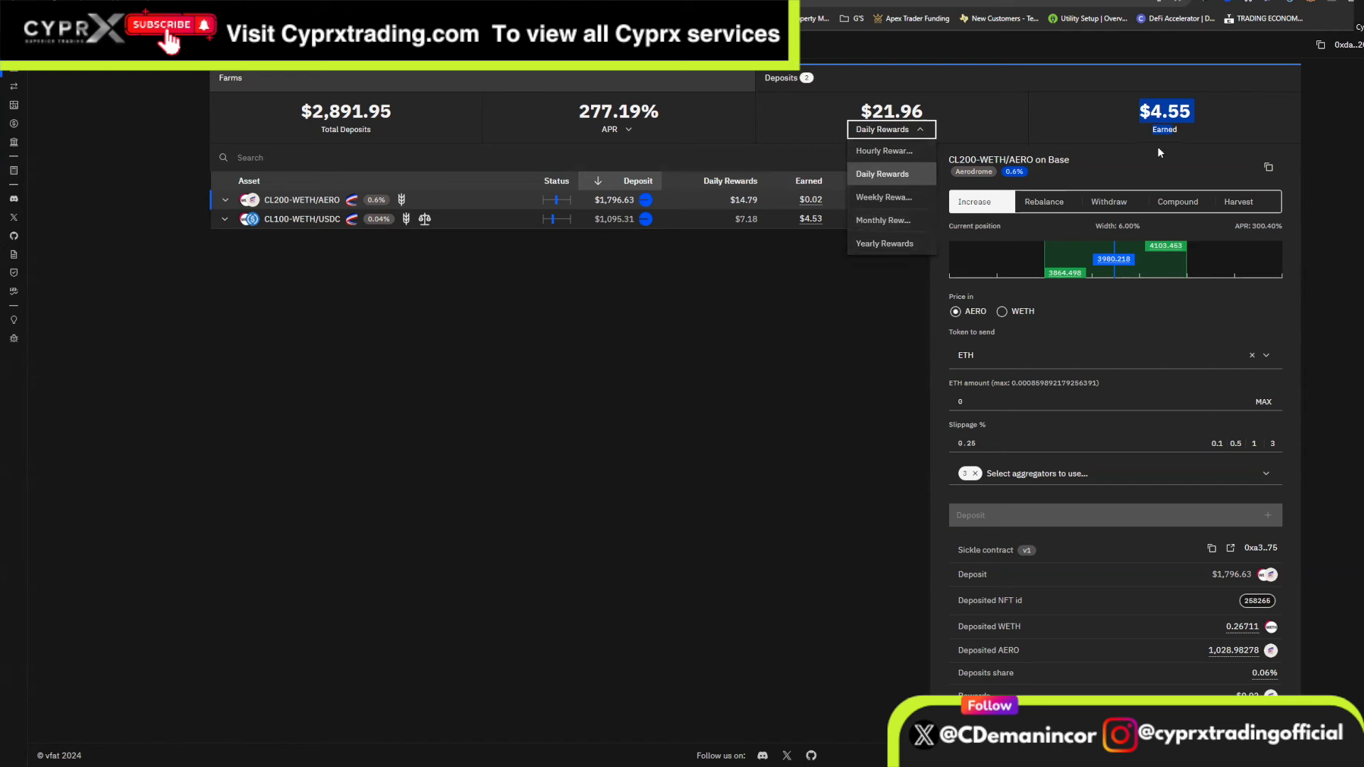
{"action": "left_click", "coordinate": [505, 326]}
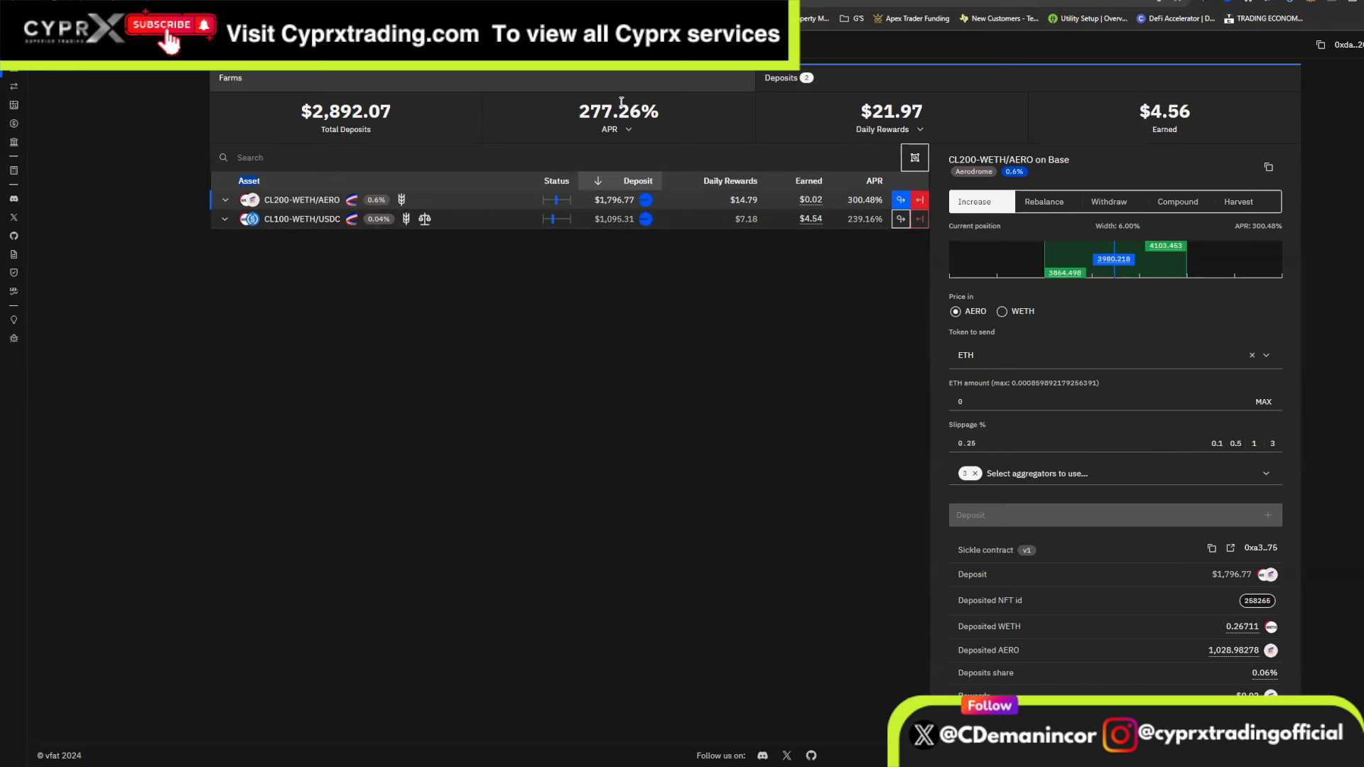
Check the price-range status of the deposited positions and the CL200-WETH/AERO deposit value
{"action": "double_click", "coordinate": [559, 183]}
{"action": "mouse_move", "coordinate": [551, 222]}
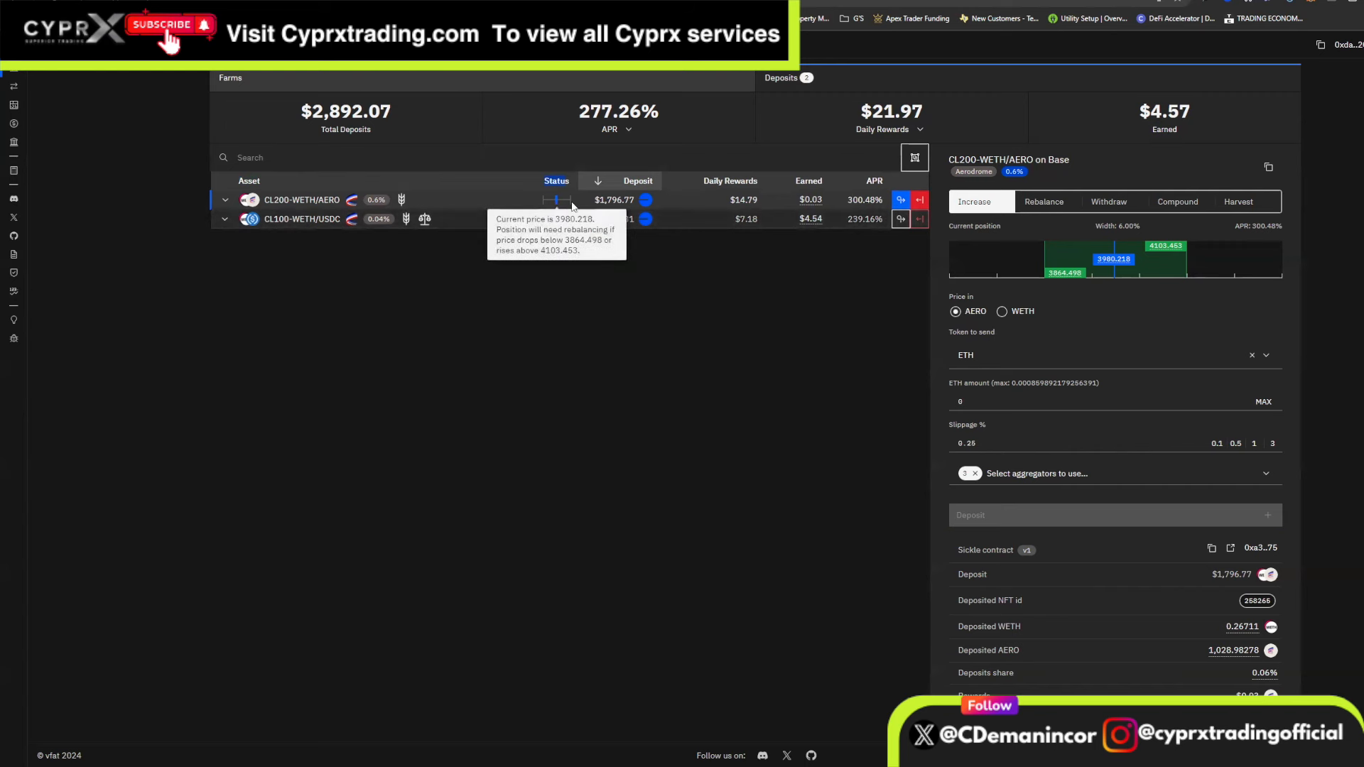
{"action": "left_click_drag", "start_coordinate": [595, 200], "coordinate": [615, 199]}
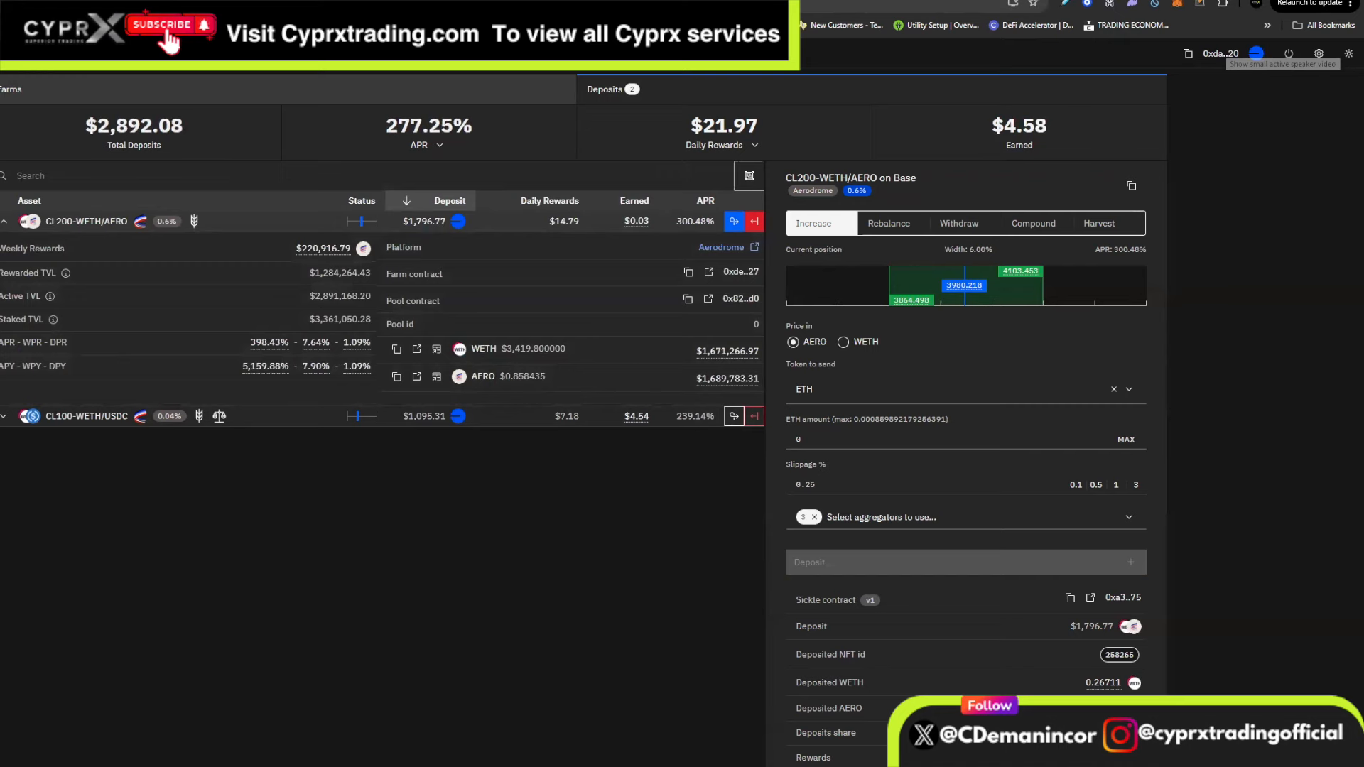
{"action": "left_click", "coordinate": [1319, 54]}
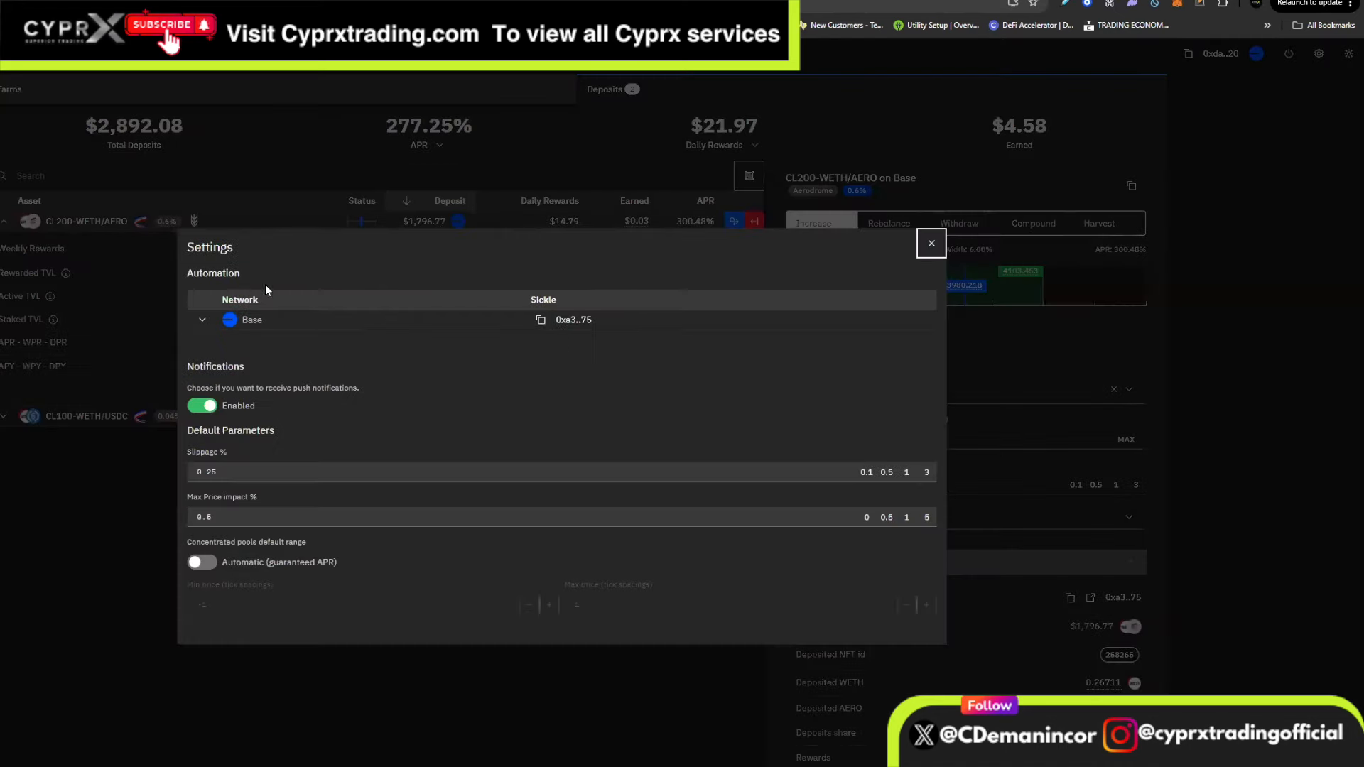
{"action": "key", "text": "Escape"}
{"action": "left_click", "coordinate": [209, 222]}
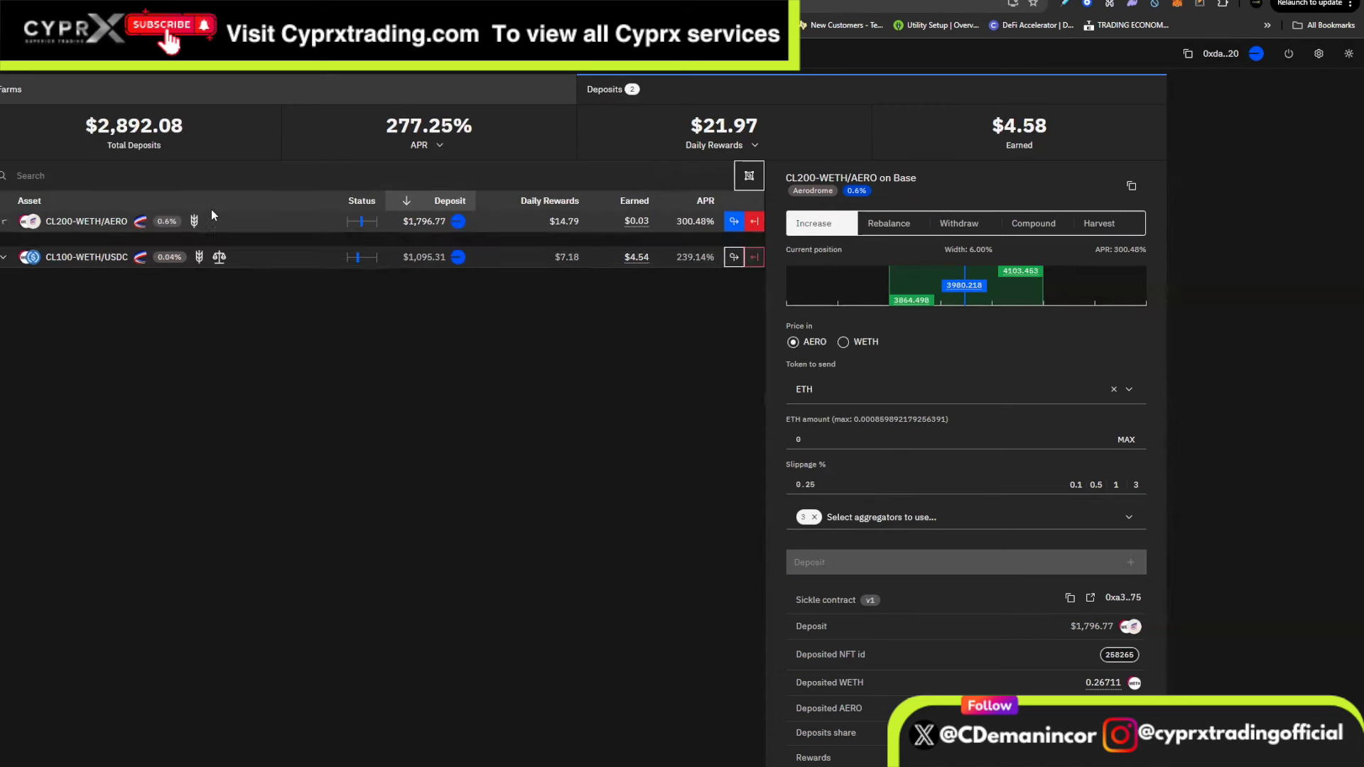
{"action": "left_click", "coordinate": [216, 219]}
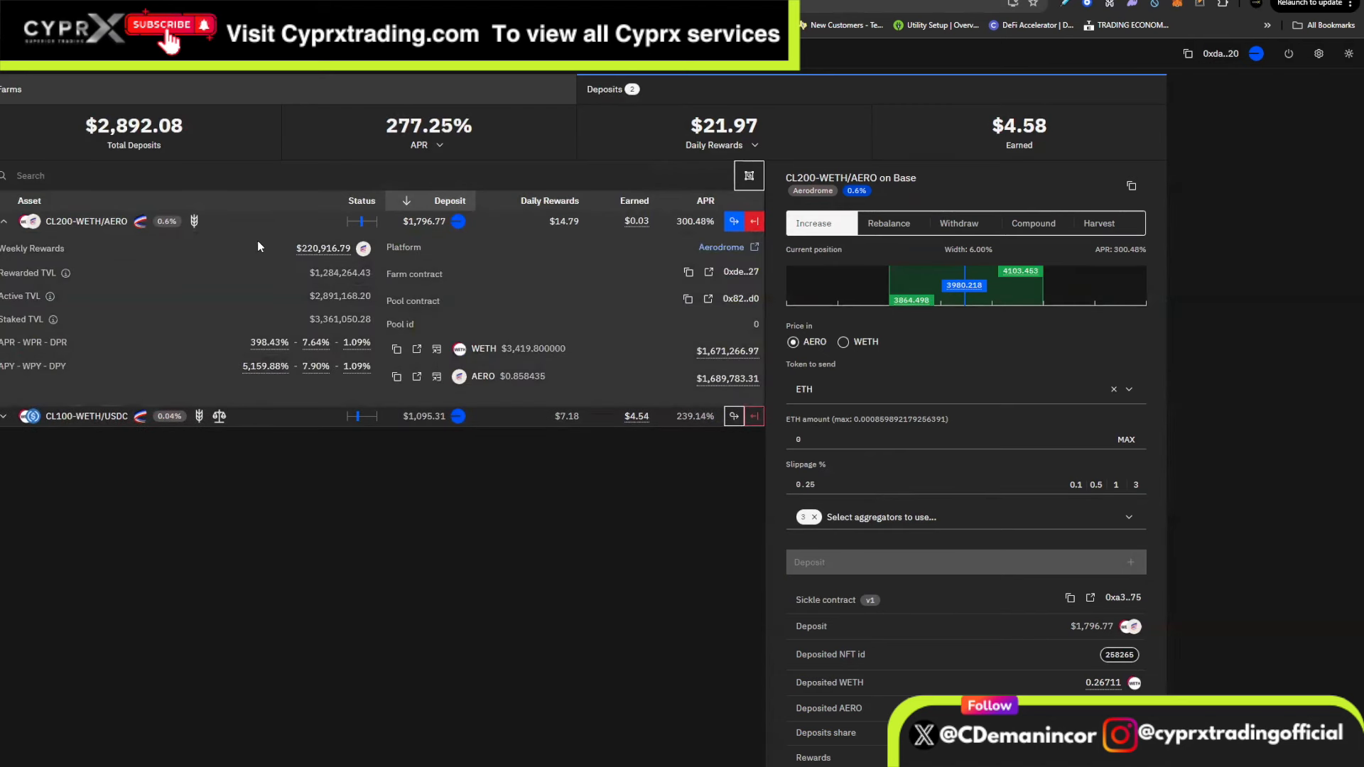
Open the settings and examine the automation options for the Base network
{"action": "left_click", "coordinate": [1319, 53]}
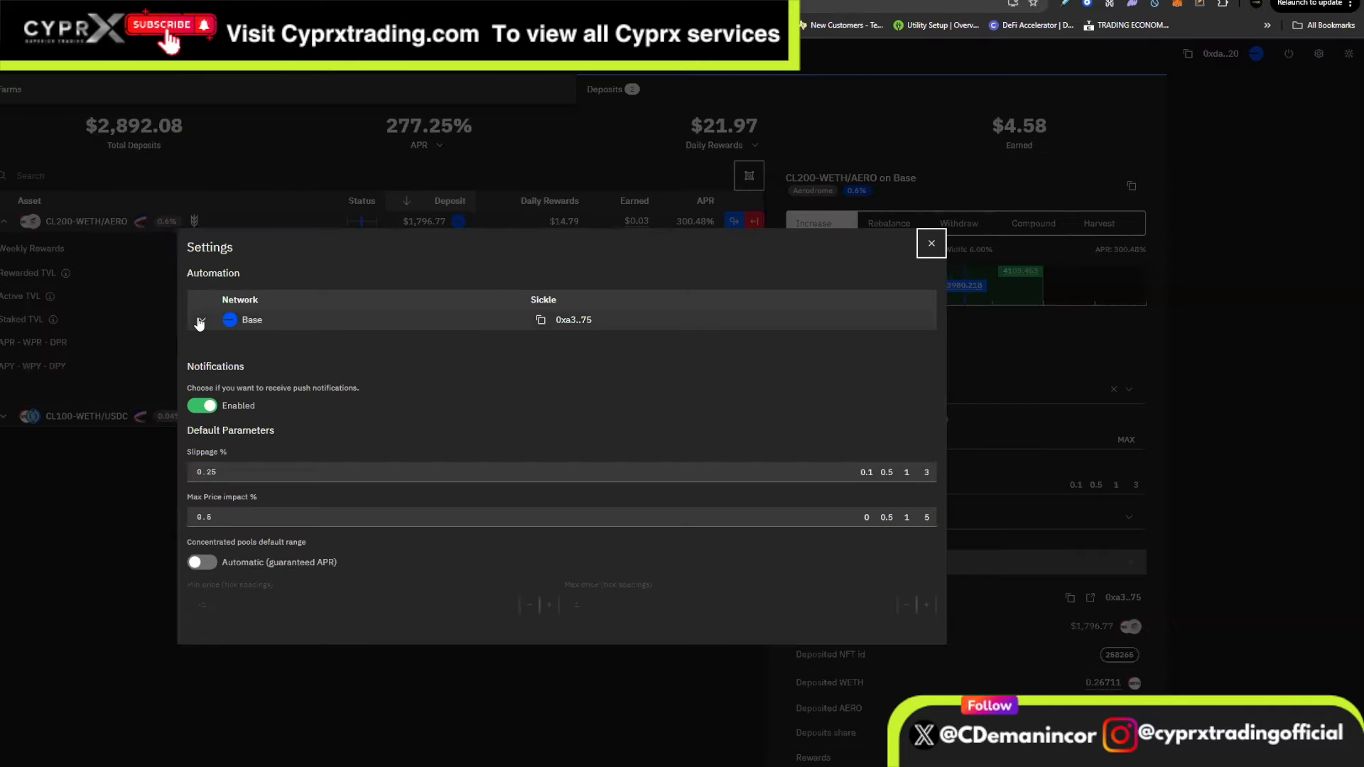
{"action": "left_click", "coordinate": [198, 317]}
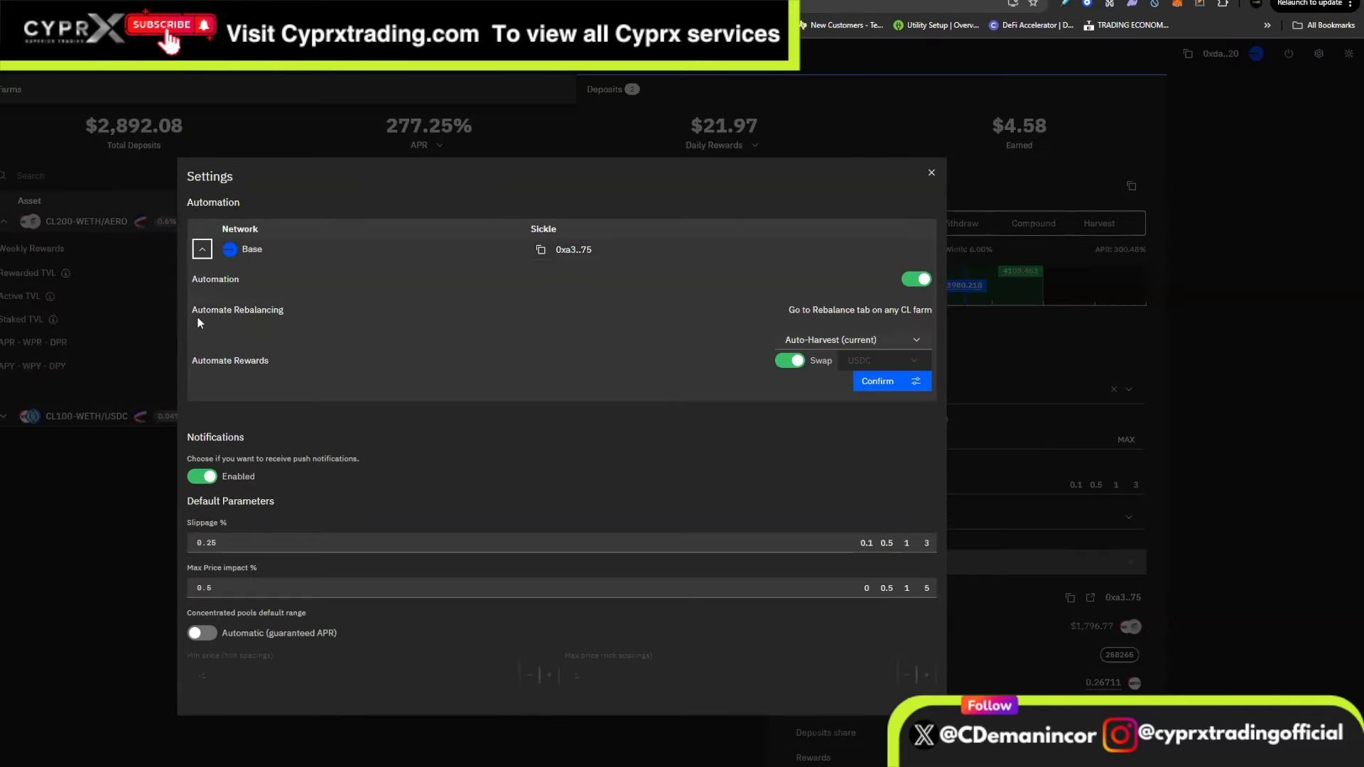
{"action": "left_click", "coordinate": [203, 250]}
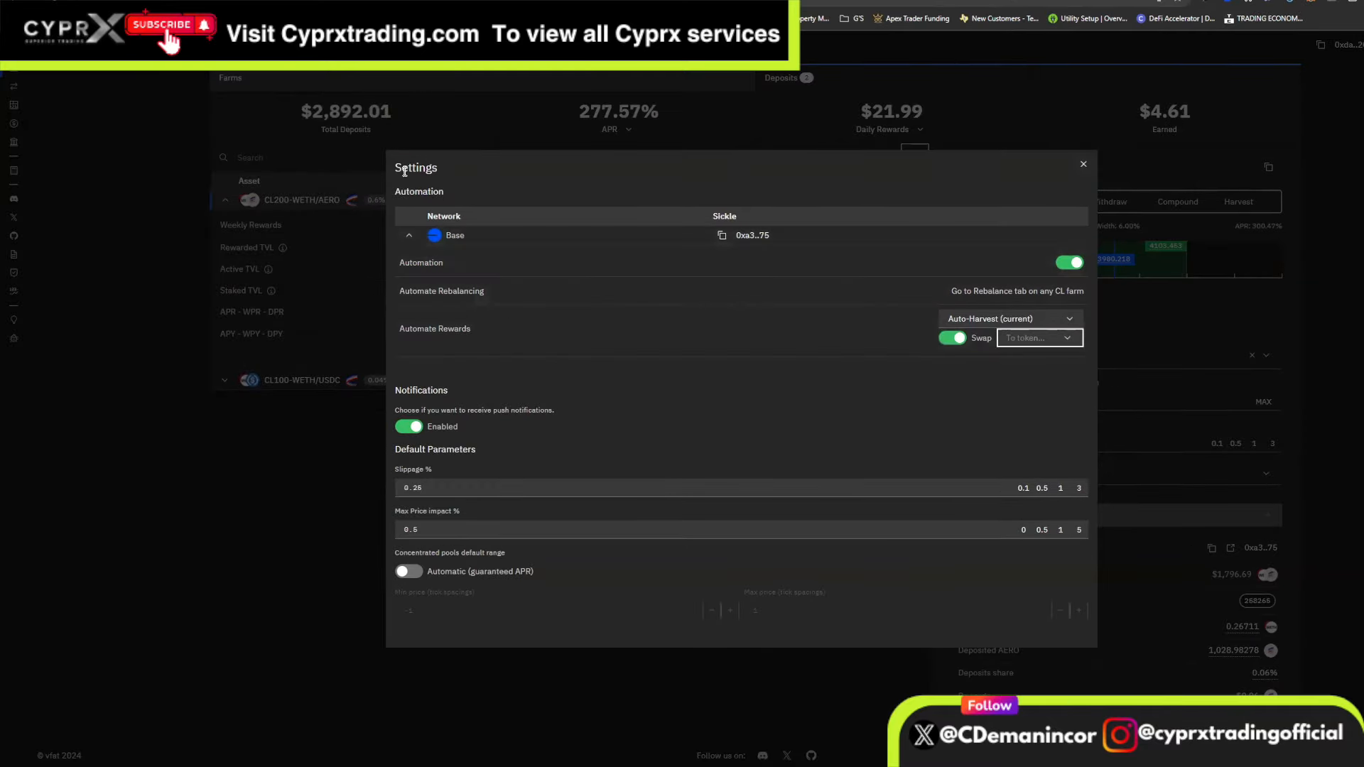
Examine the automatic rebalancing and rewards settings for the Base network, including the available reward modes
{"action": "left_click", "coordinate": [409, 235]}
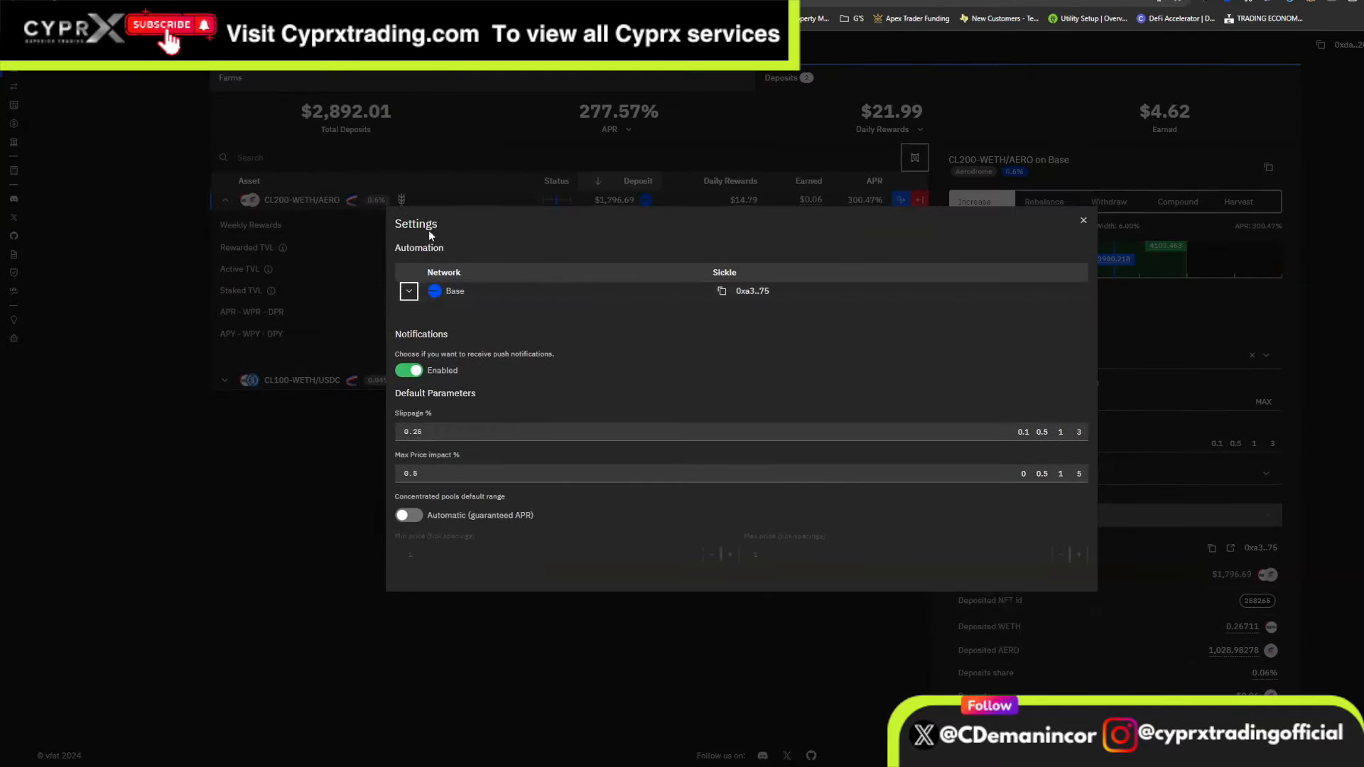
{"action": "left_click", "coordinate": [402, 291]}
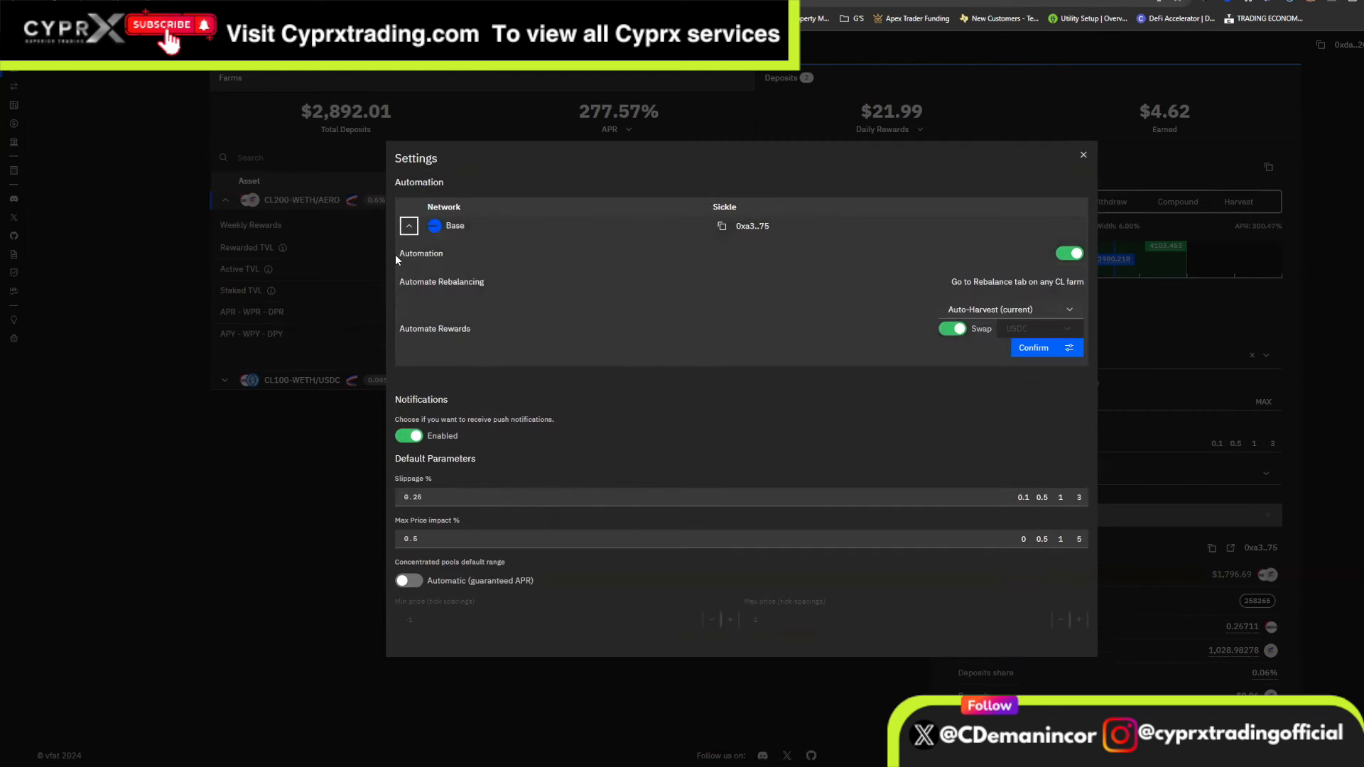
{"action": "left_click_drag", "start_coordinate": [400, 282], "coordinate": [485, 283]}
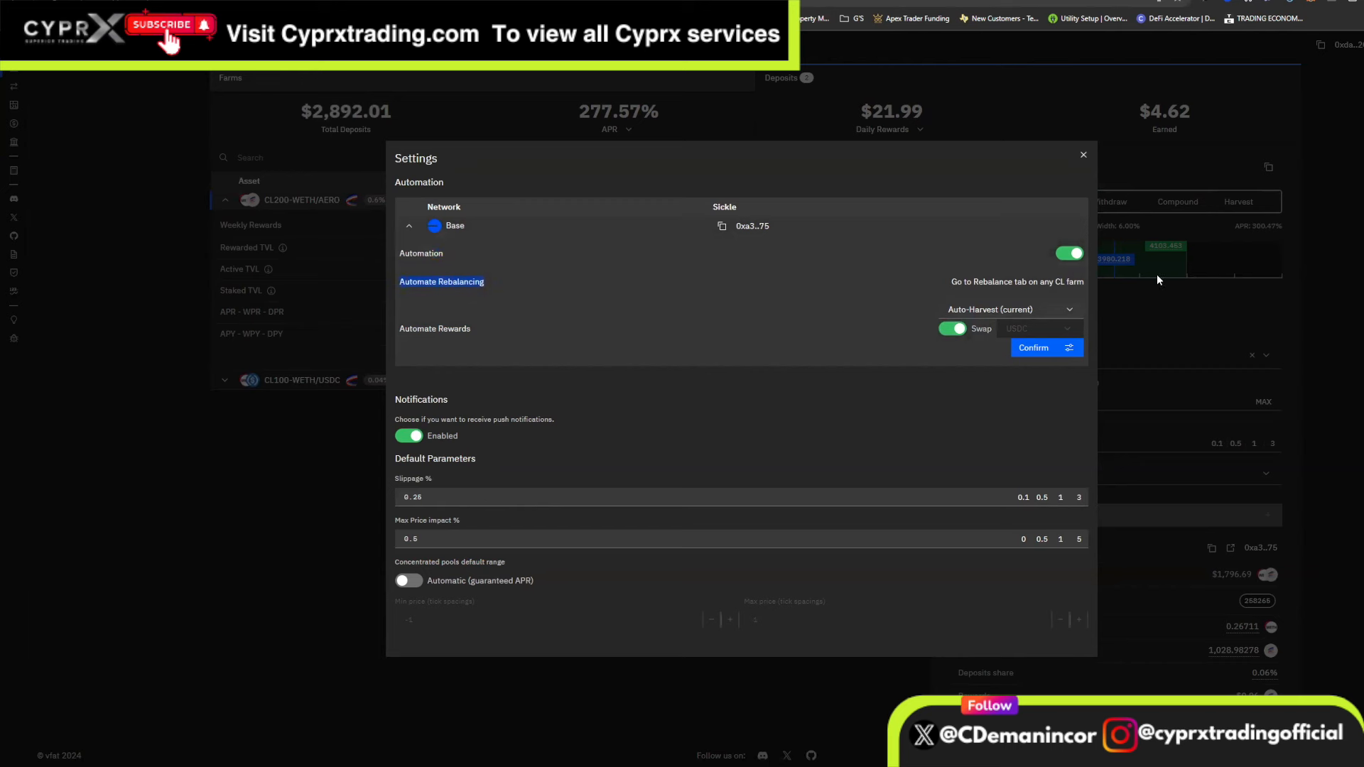
{"action": "left_click_drag", "start_coordinate": [472, 330], "coordinate": [401, 330]}
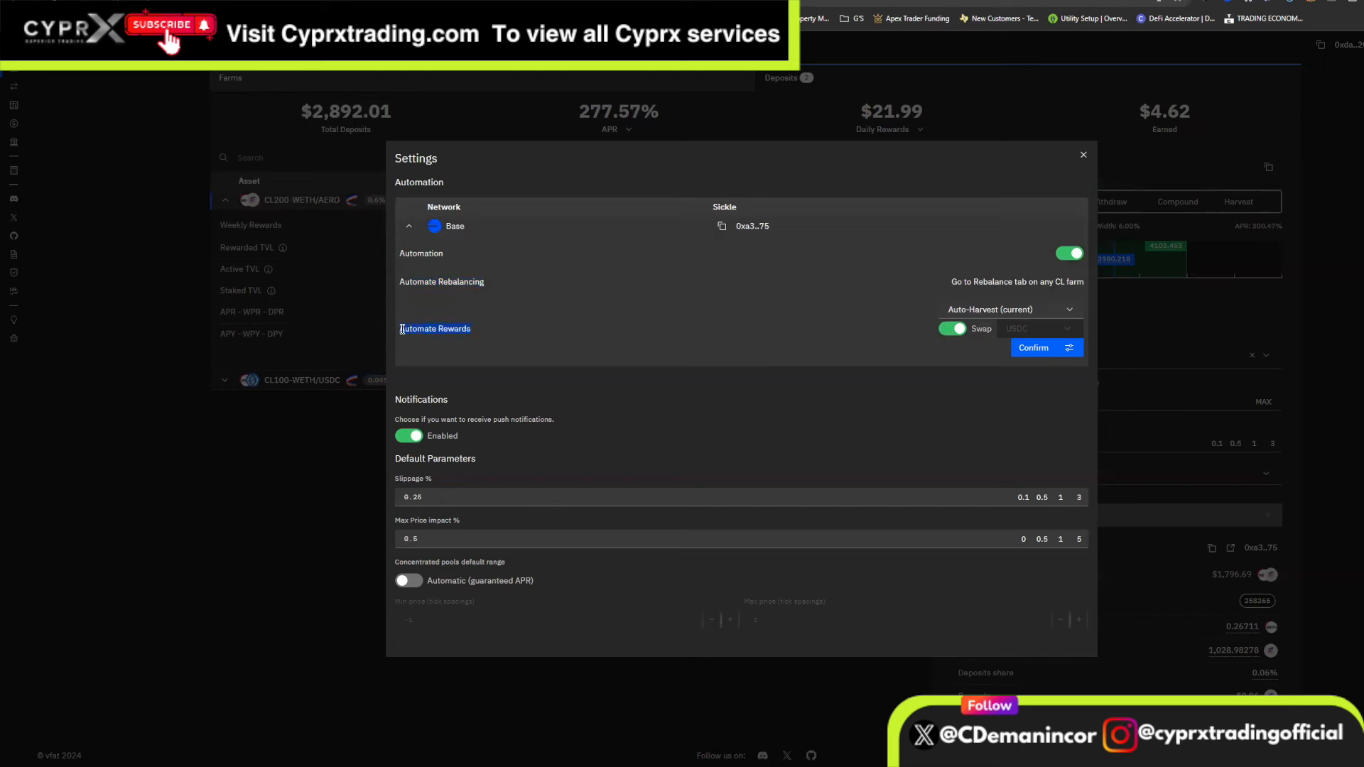
{"action": "left_click", "coordinate": [1069, 313]}
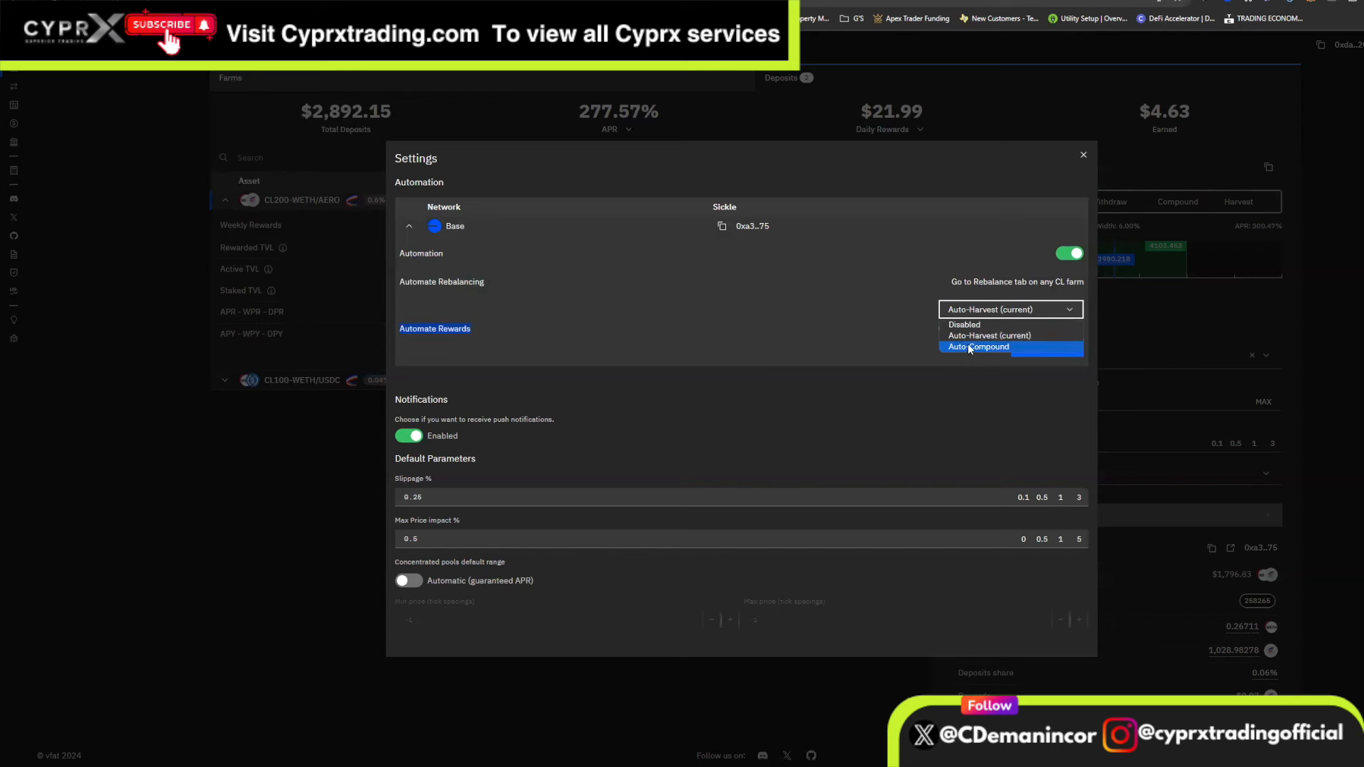
{"action": "left_click", "coordinate": [905, 331]}
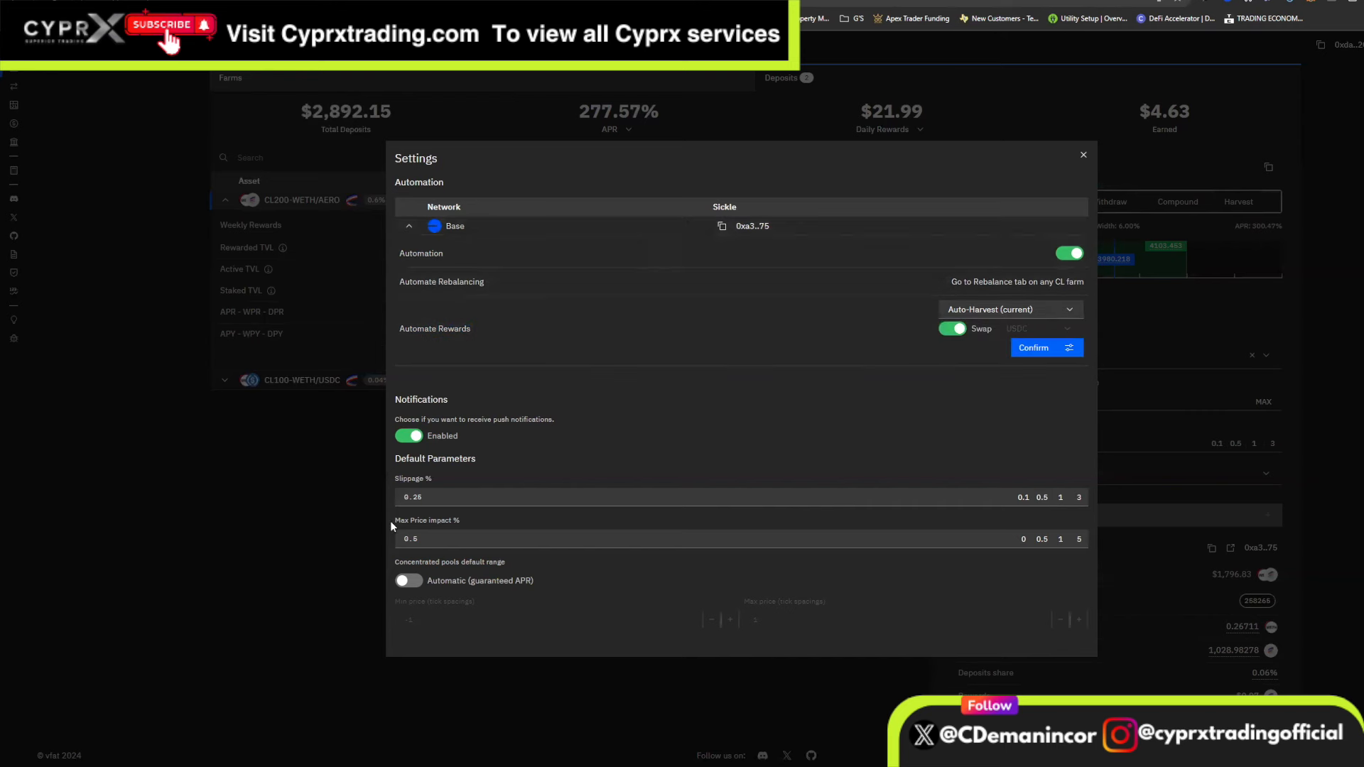
Review the default price impact, slippage and notification settings, and close the settings
{"action": "left_click_drag", "start_coordinate": [395, 522], "coordinate": [390, 542]}
{"action": "left_click_drag", "start_coordinate": [432, 480], "coordinate": [427, 479]}
{"action": "left_click", "coordinate": [411, 438]}
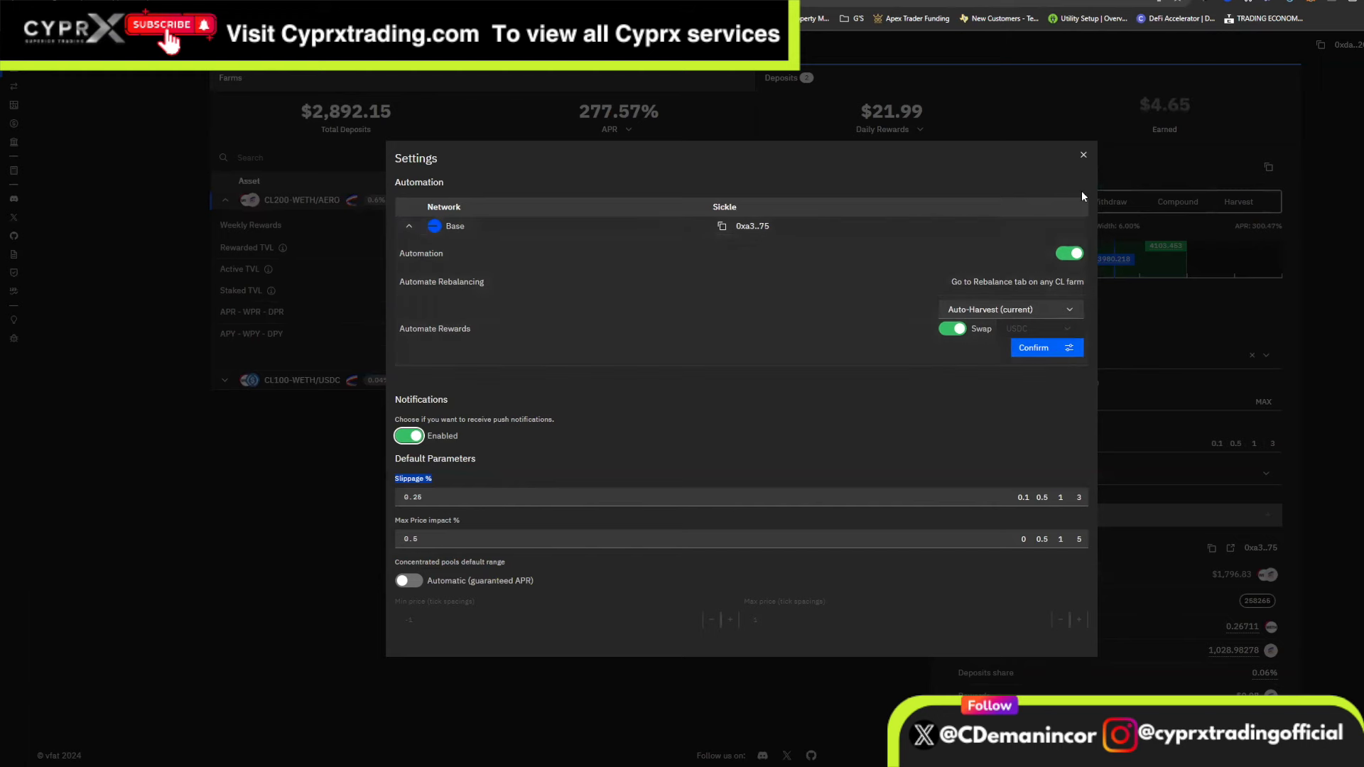
{"action": "left_click", "coordinate": [1084, 155]}
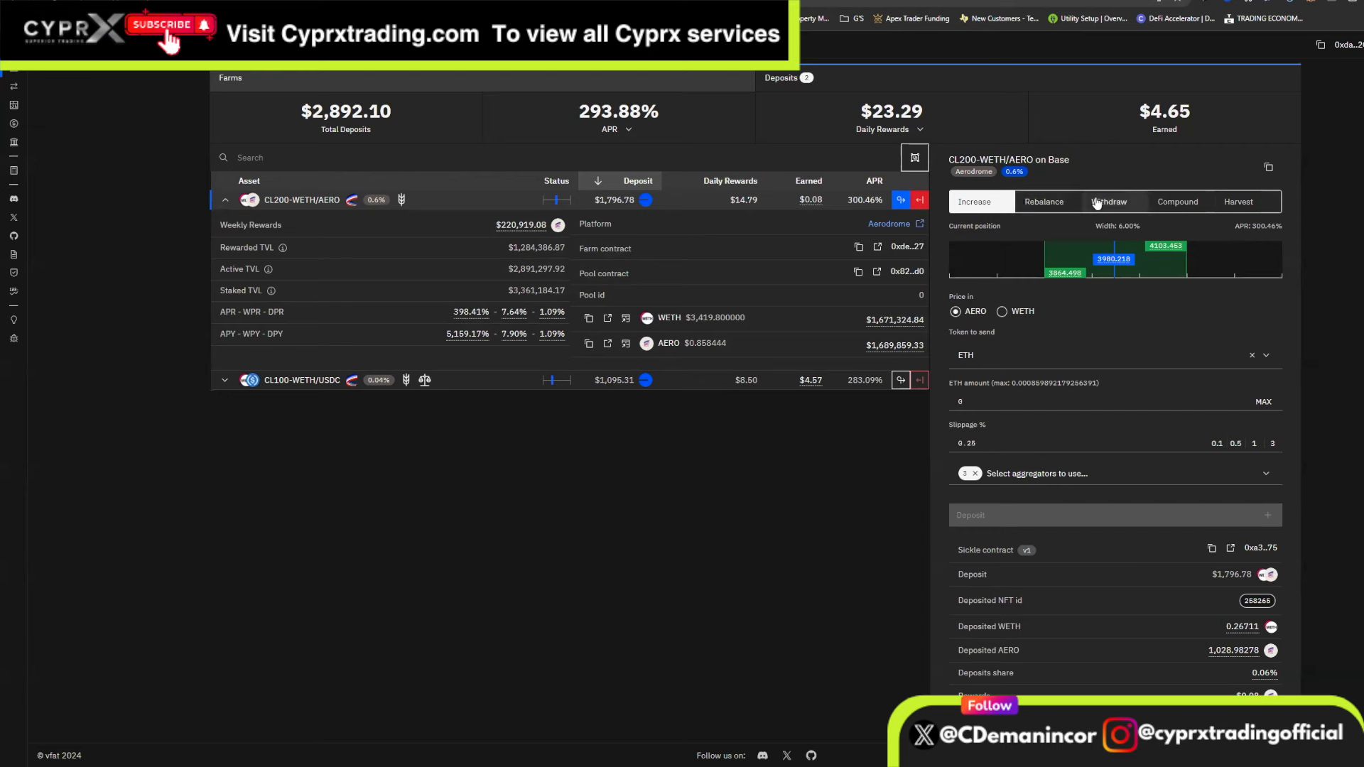
Open the auto-rebalance configuration for the CL200-WETH/AERO position
{"action": "left_click", "coordinate": [1069, 204]}
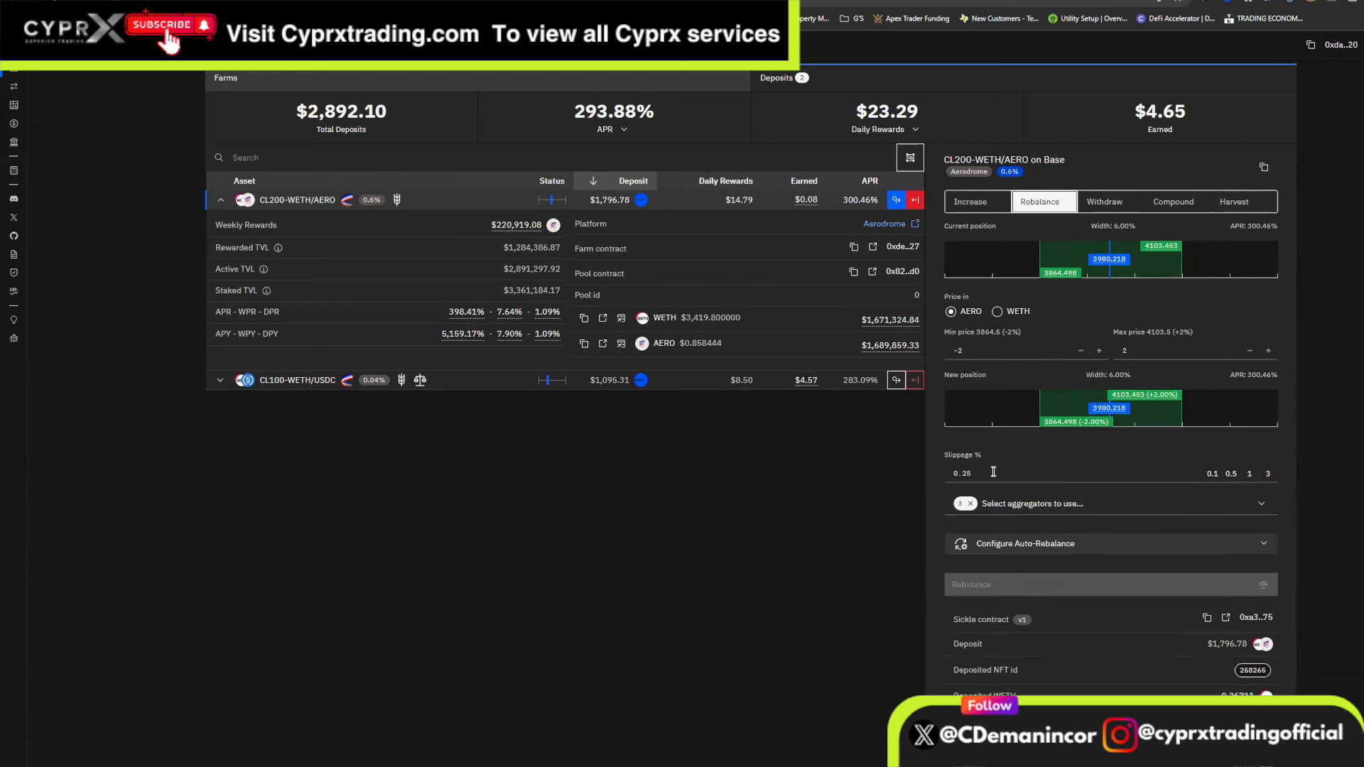
{"action": "scroll", "coordinate": [1009, 486], "scroll_direction": "down", "scroll_amount": 1}
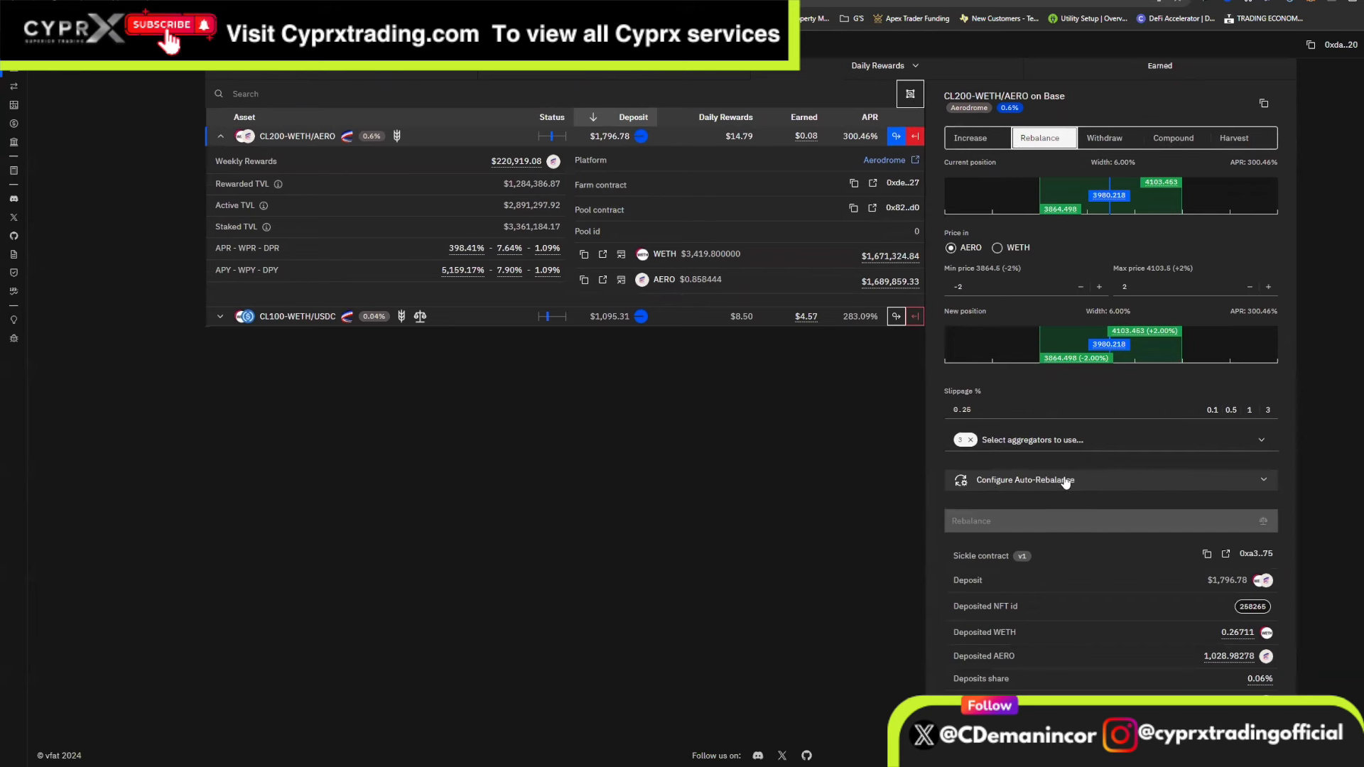
{"action": "left_click", "coordinate": [1105, 475]}
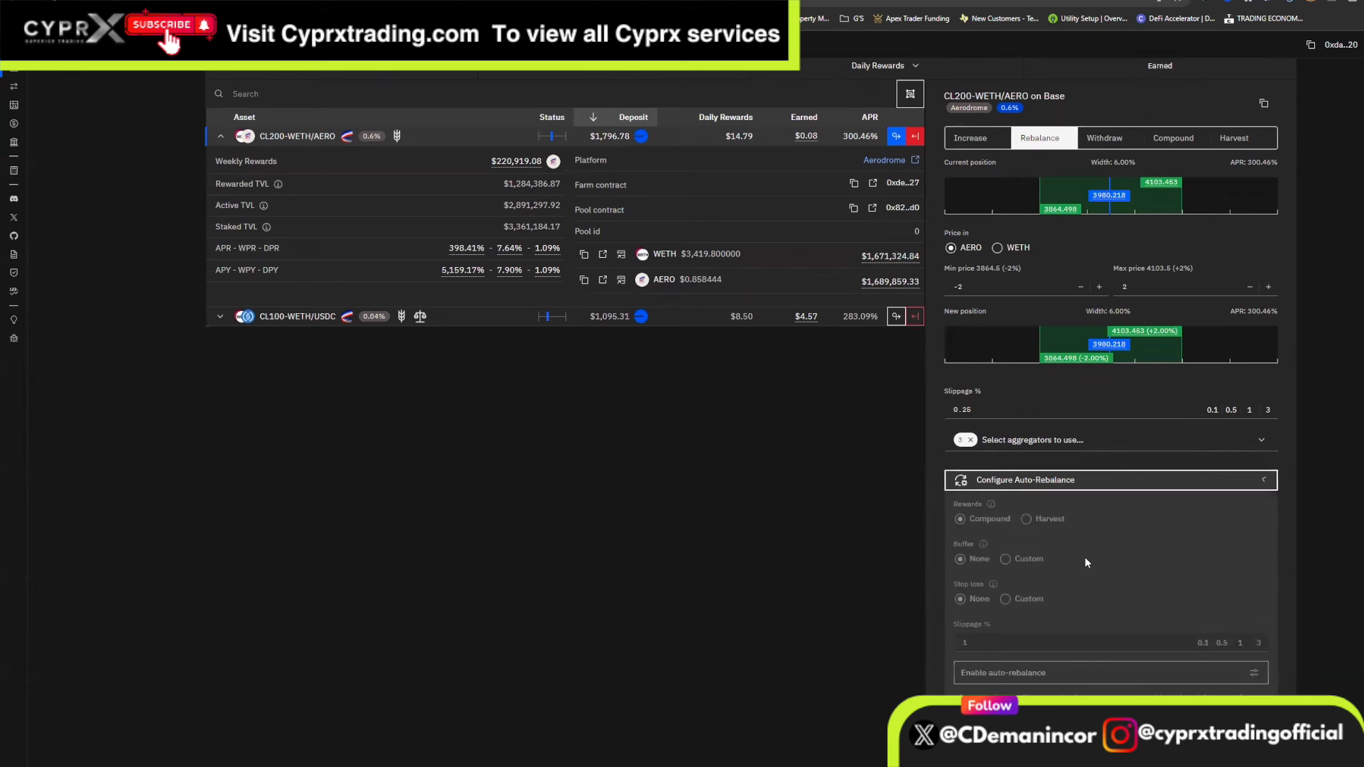
{"action": "scroll", "coordinate": [958, 526], "scroll_direction": "down", "scroll_amount": 3}
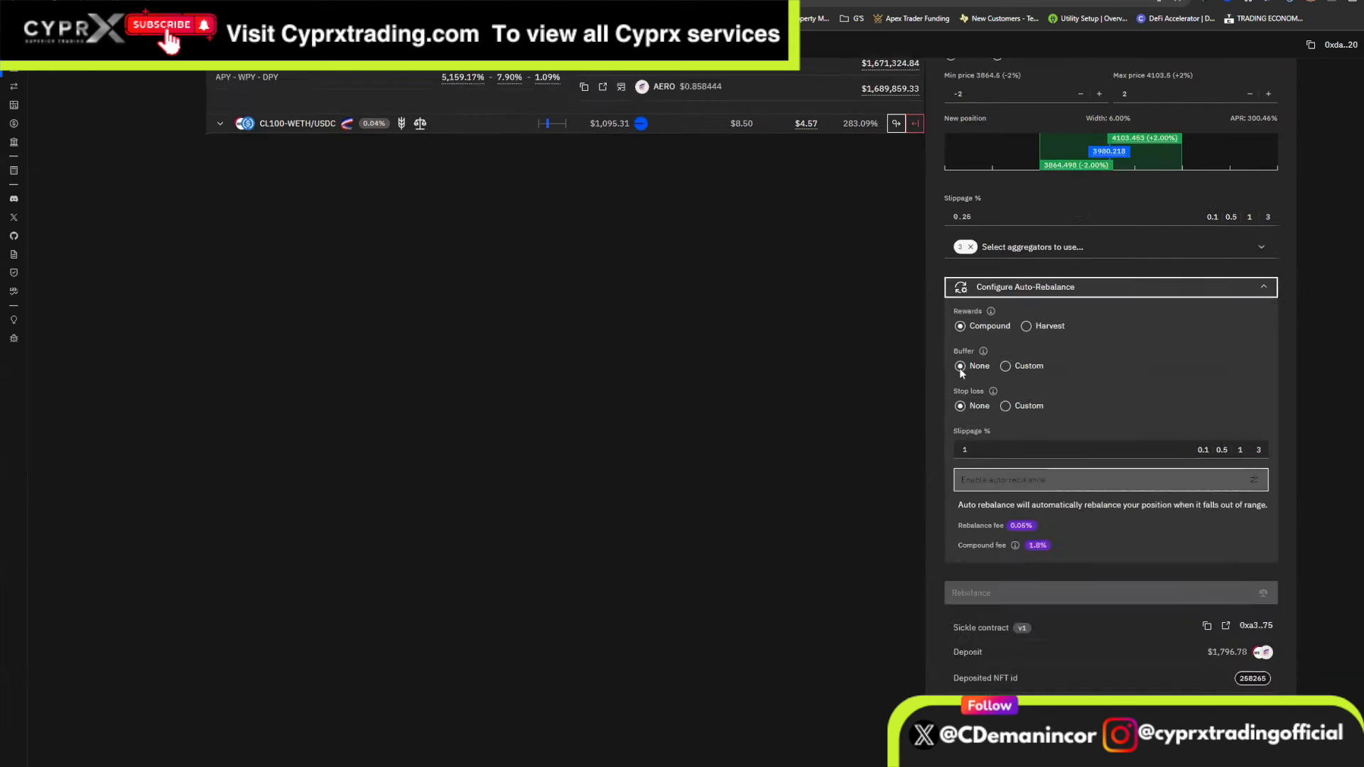
Set the auto-rebalance rewards to Harvest with USDC as the token to receive
{"action": "left_click", "coordinate": [1027, 327]}
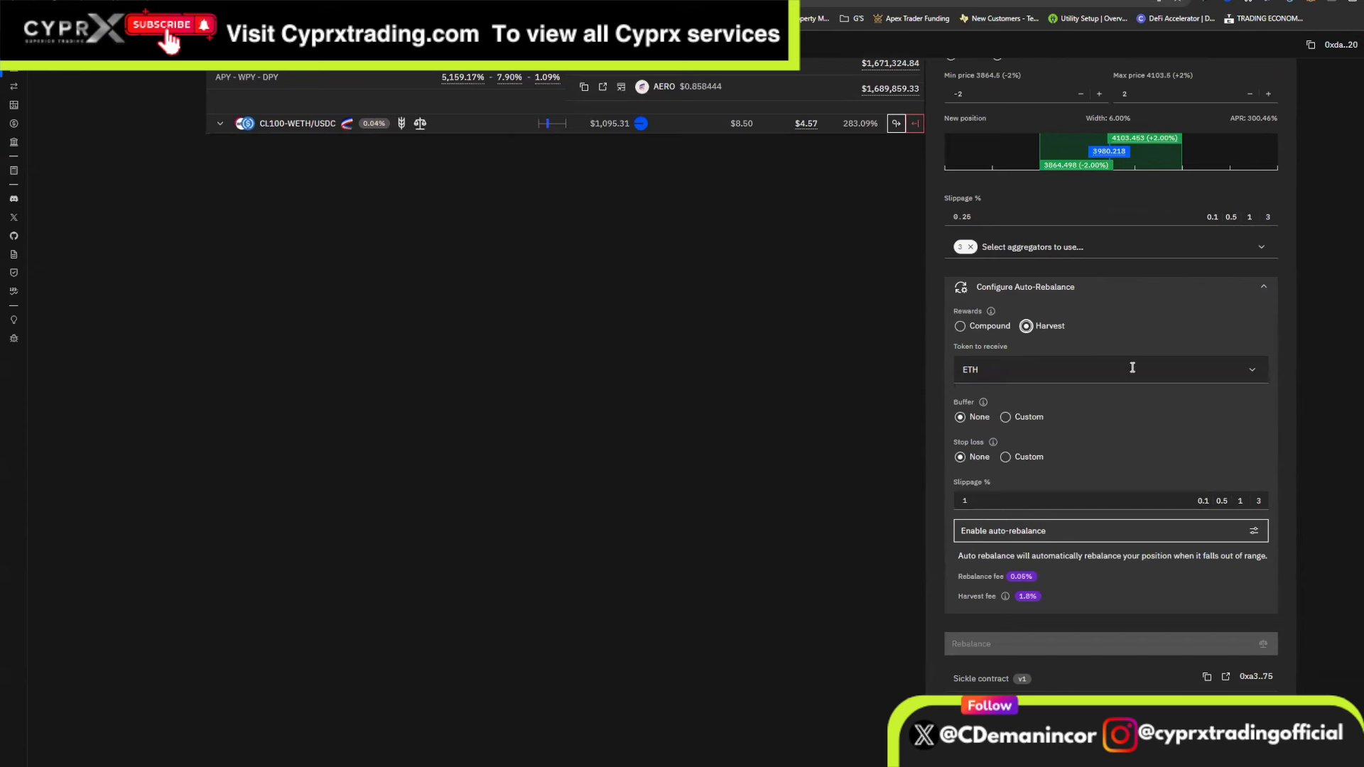
{"action": "left_click", "coordinate": [1154, 369]}
{"action": "left_click", "coordinate": [1203, 428]}
{"action": "left_click", "coordinate": [1145, 365]}
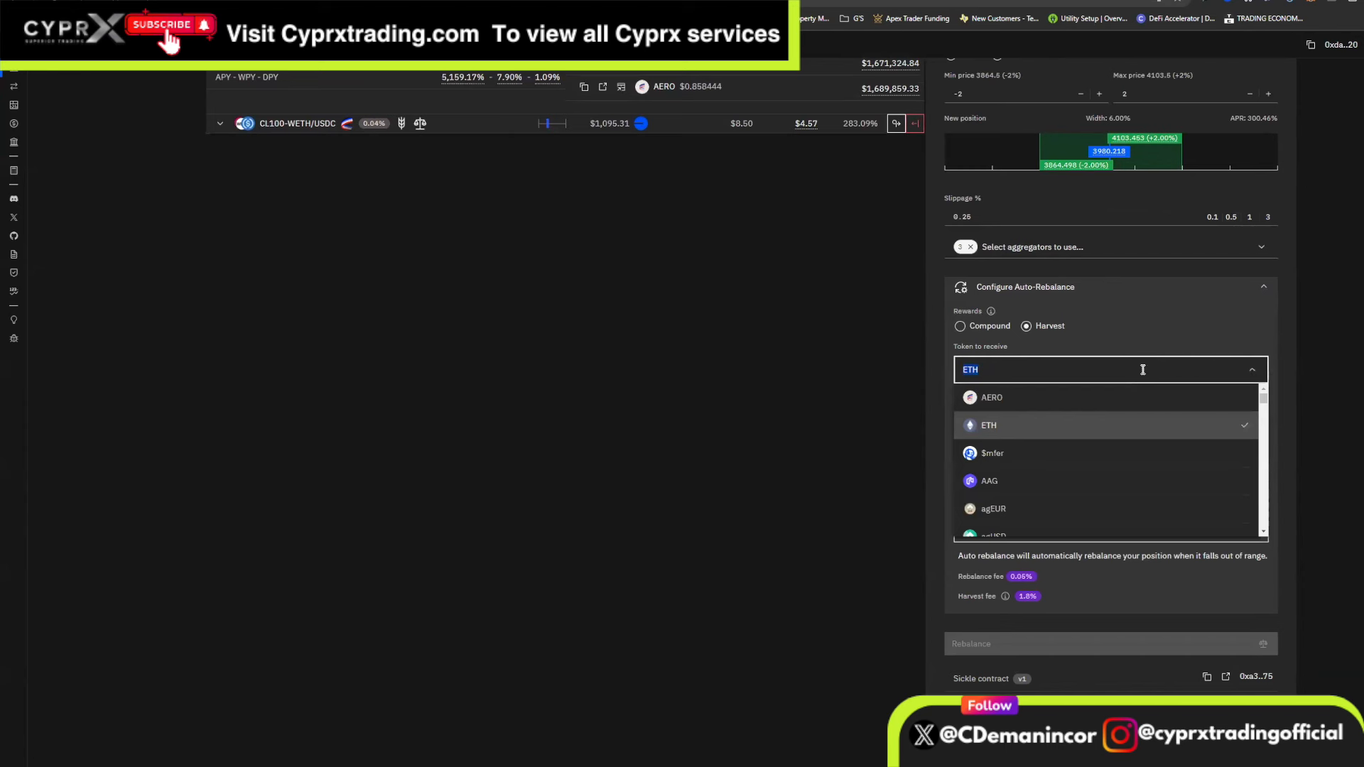
{"action": "type", "text": "usdc"}
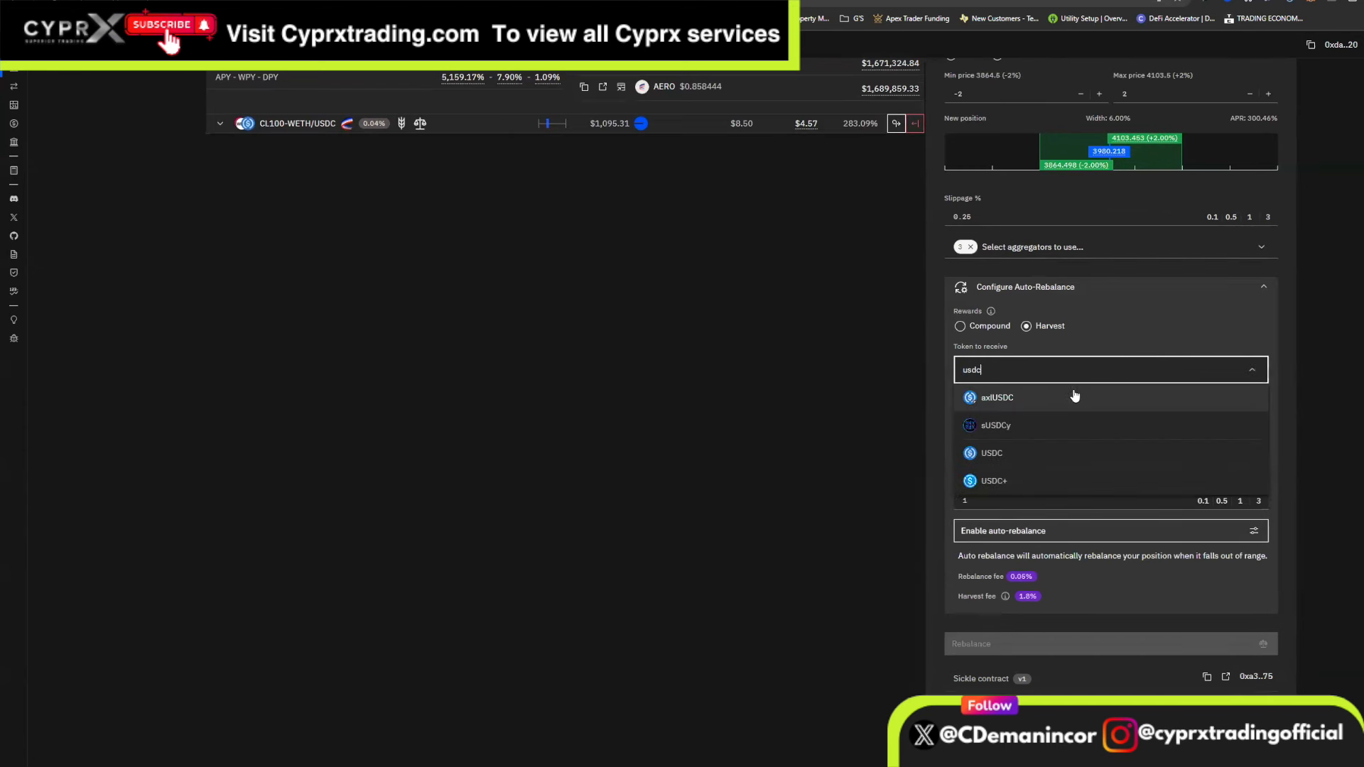
{"action": "left_click", "coordinate": [991, 453]}
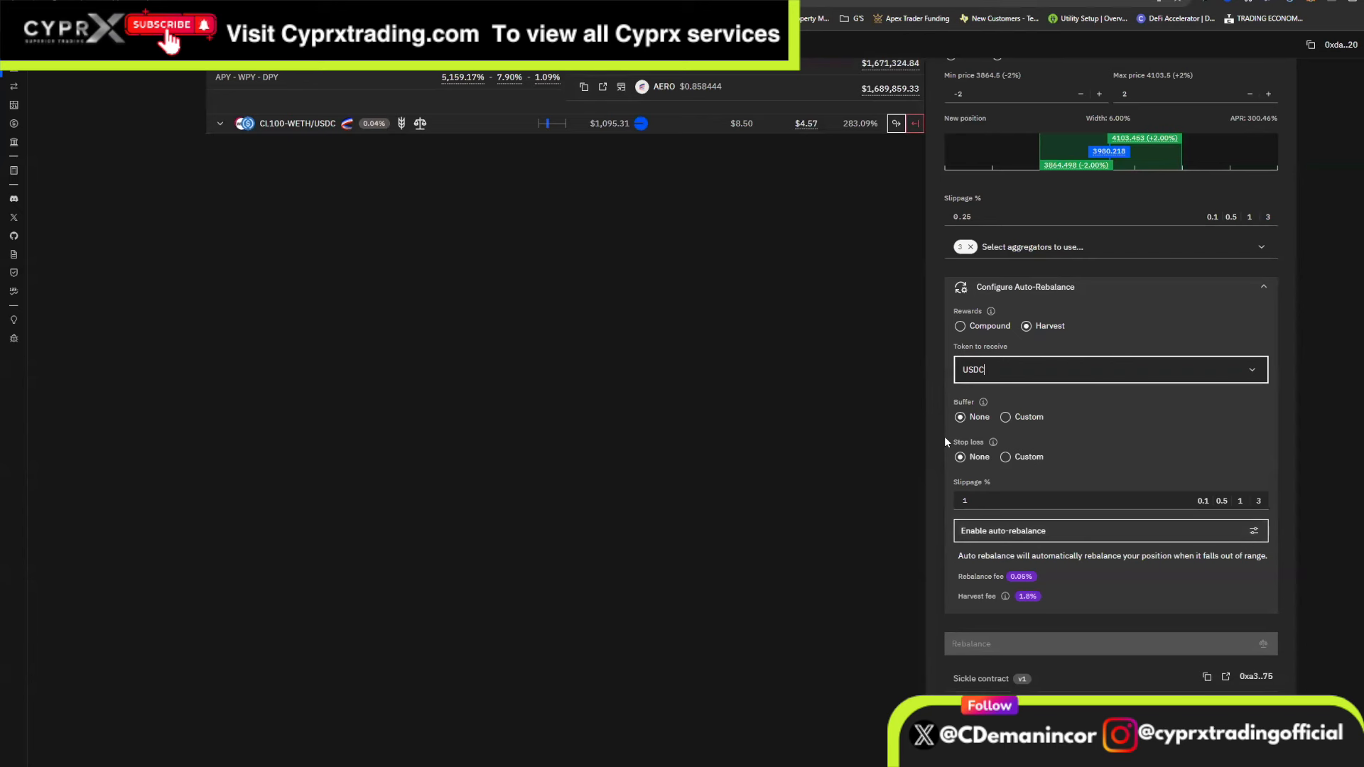
Enable auto-rebalance with the buffer set to None and slippage at 0.25%, and close the transaction summary
{"action": "left_click", "coordinate": [1005, 417]}
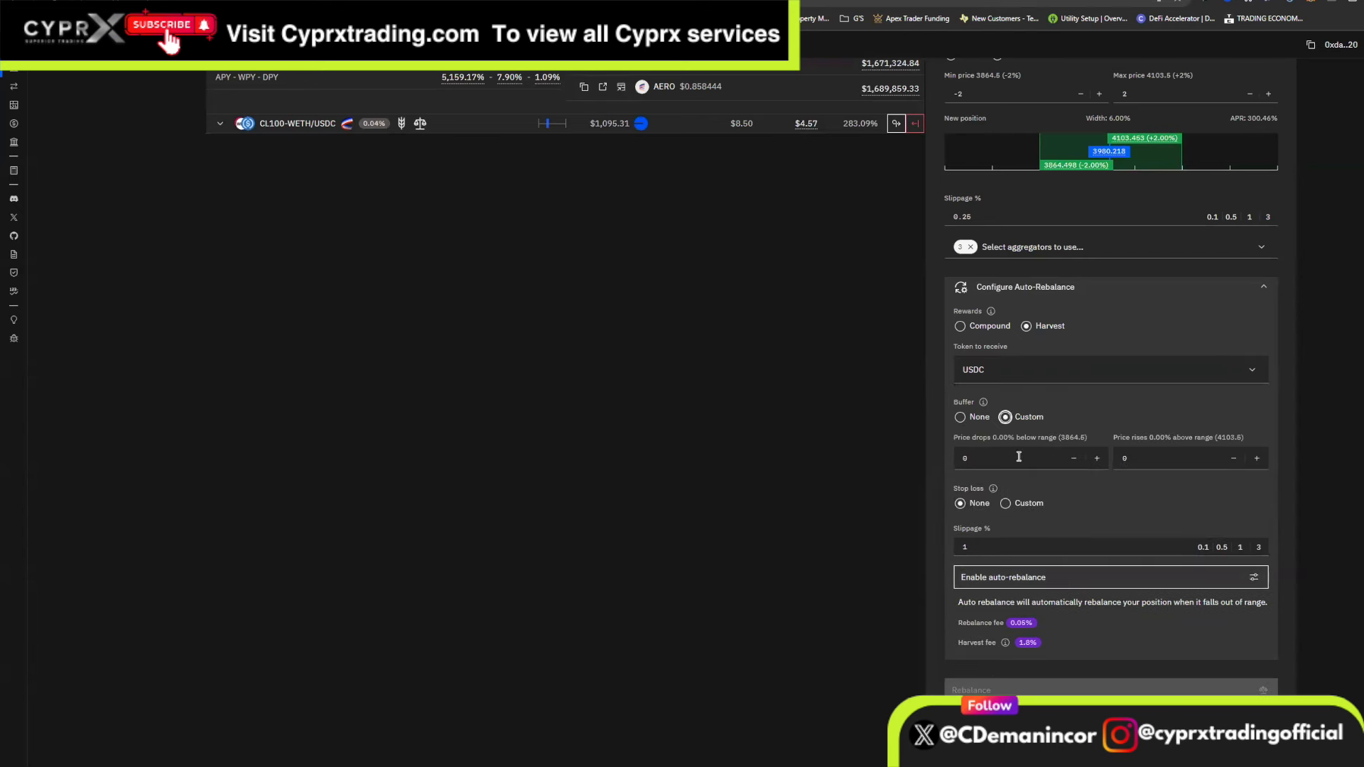
{"action": "left_click", "coordinate": [960, 419]}
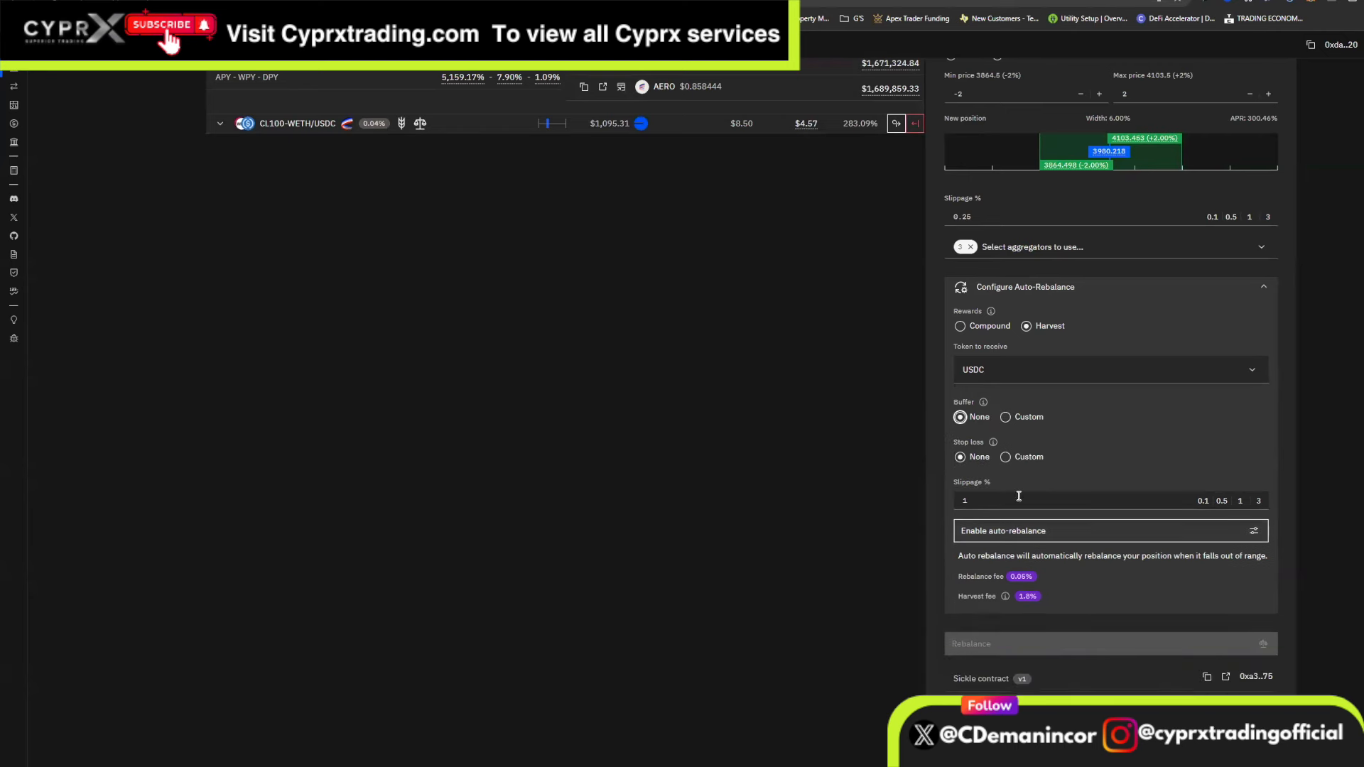
{"action": "left_click", "coordinate": [991, 502]}
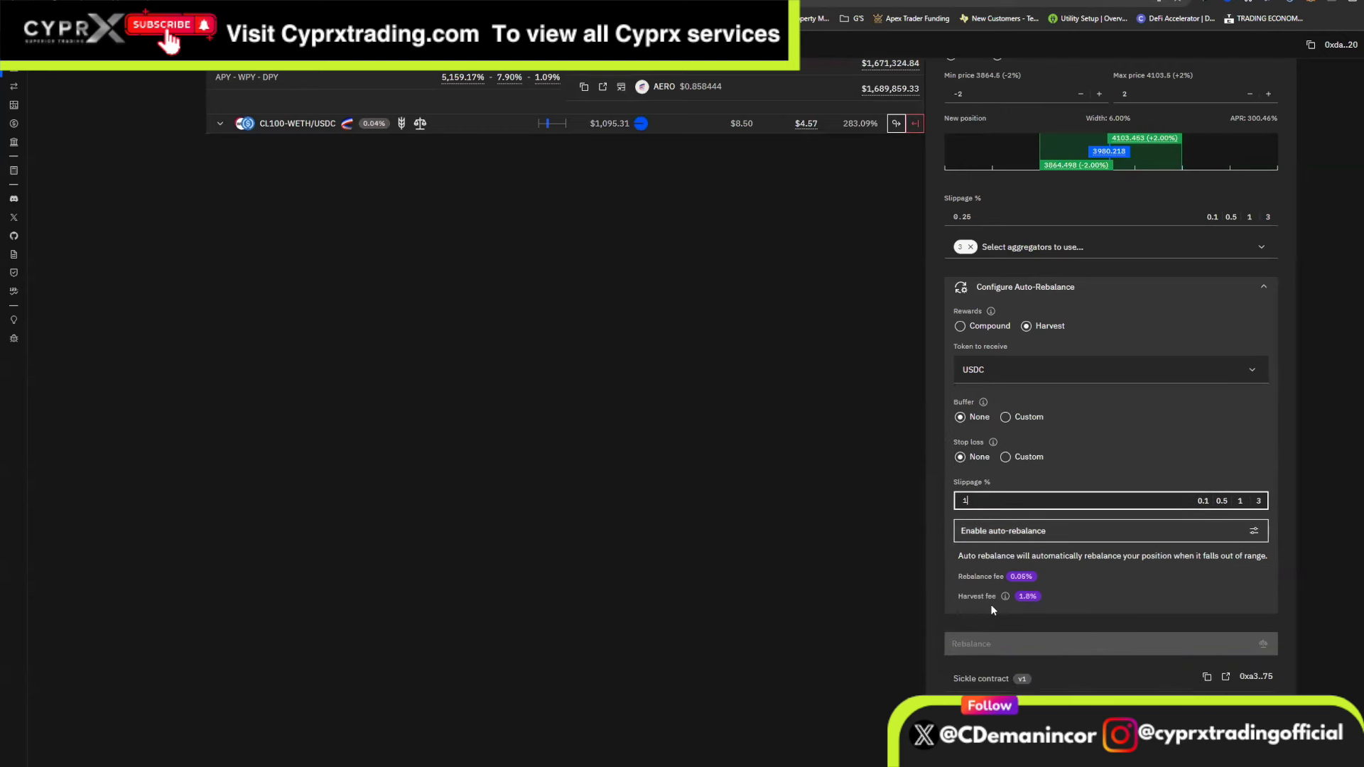
{"action": "key", "text": "BackSpace"}
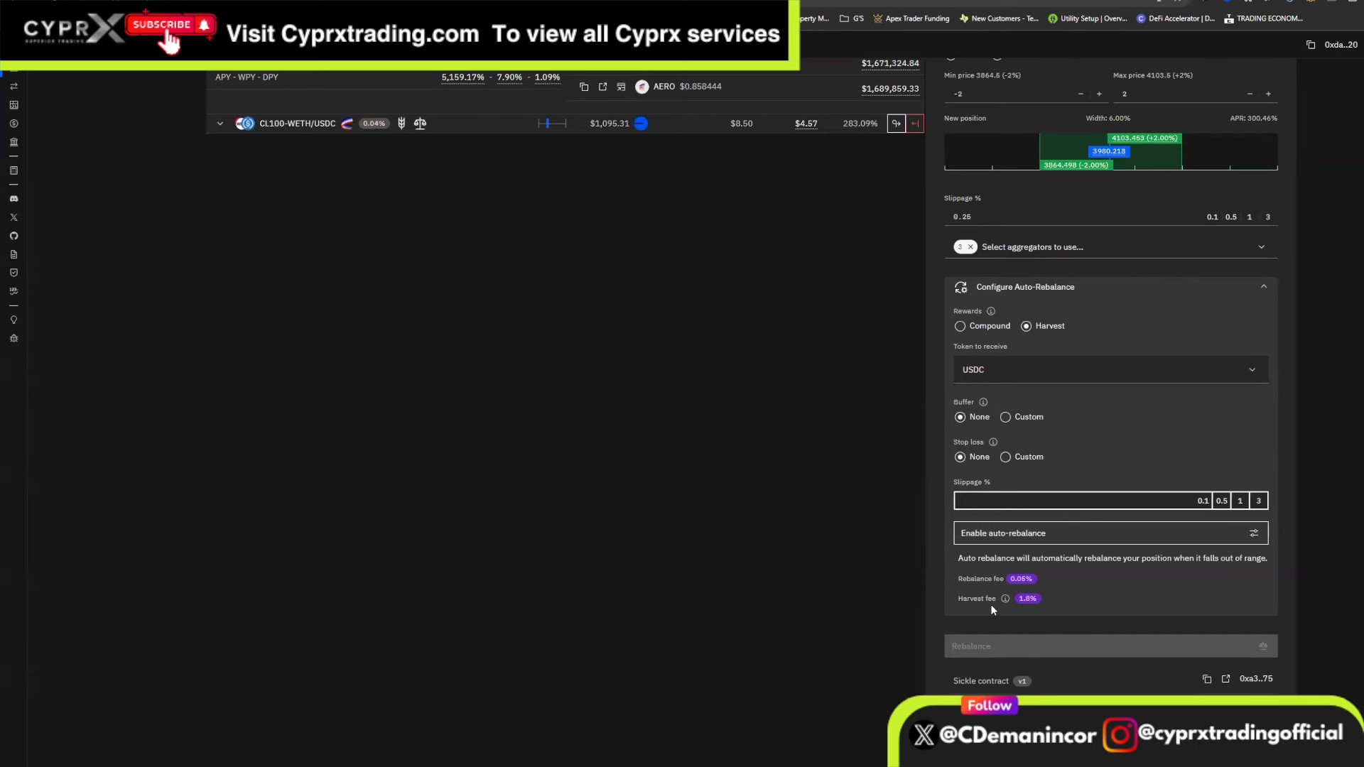
{"action": "type", "text": "0.25"}
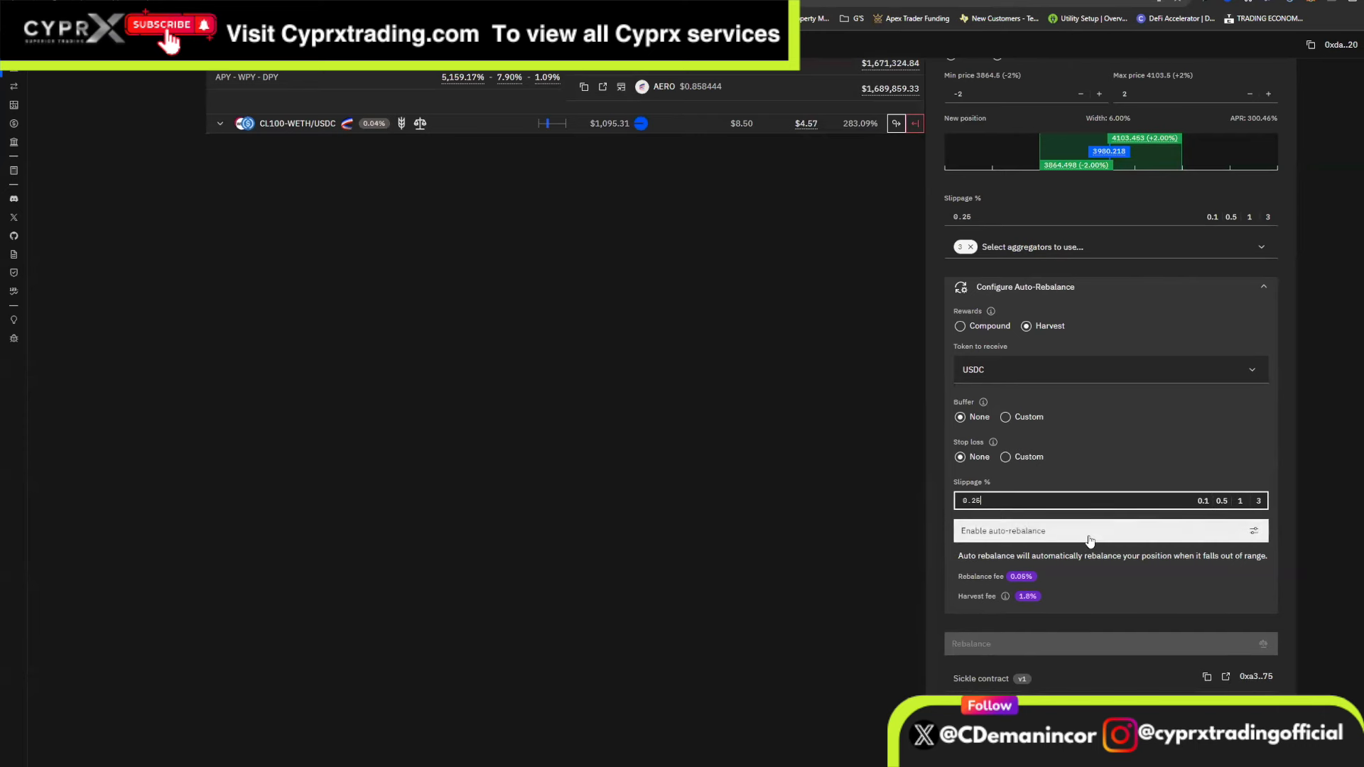
{"action": "left_click", "coordinate": [1068, 538]}
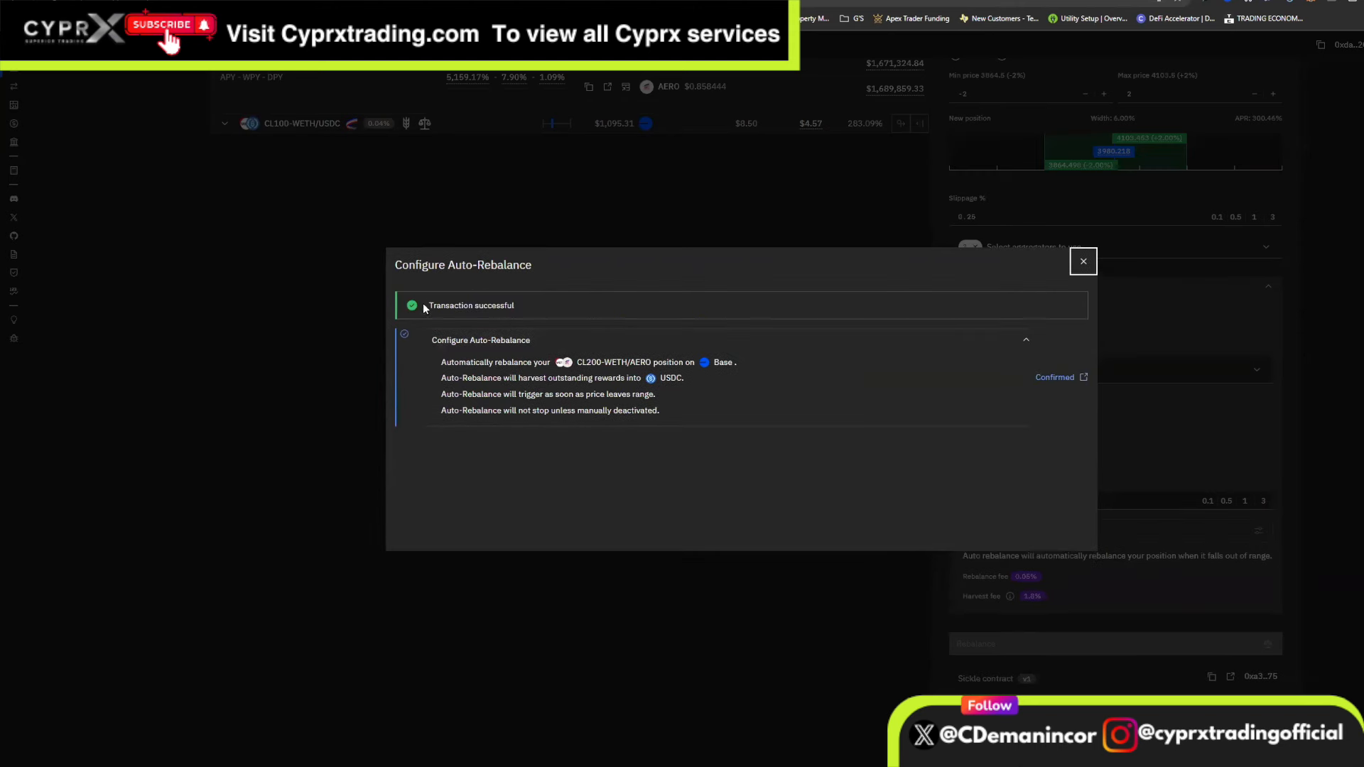
{"action": "left_click", "coordinate": [1084, 262]}
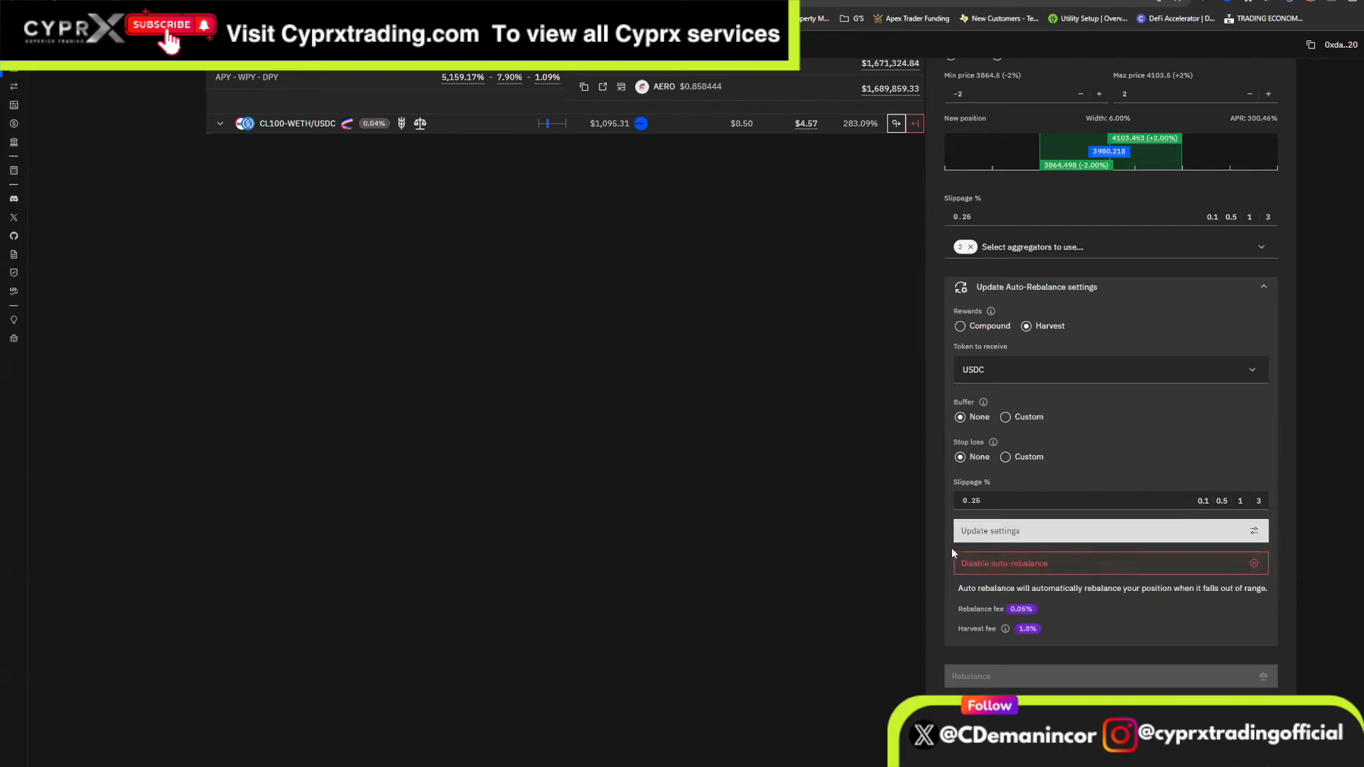
Review the CL200-WETH/AERO position's price range, auto-rebalance settings and deposit details
{"action": "scroll", "coordinate": [858, 474], "scroll_direction": "up", "scroll_amount": 4}
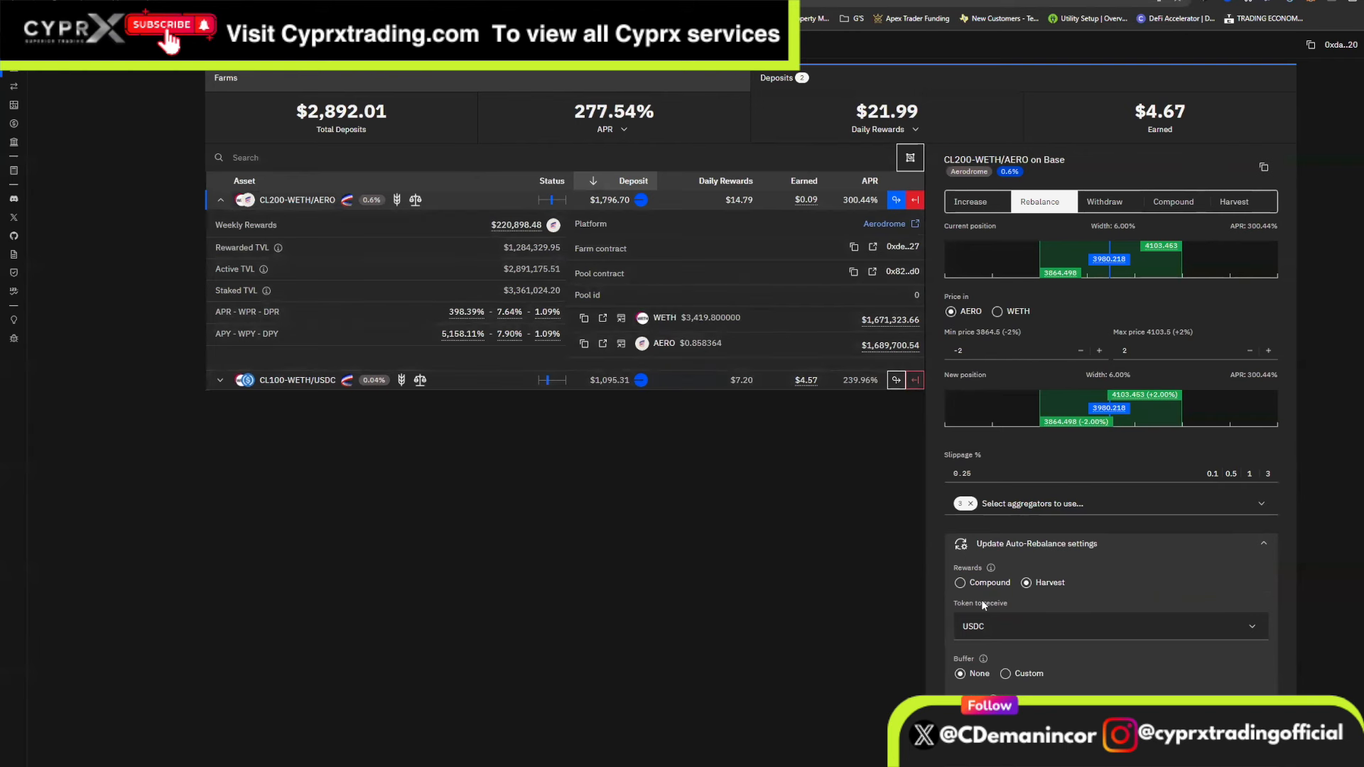
{"action": "scroll", "coordinate": [966, 599], "scroll_direction": "down", "scroll_amount": 6}
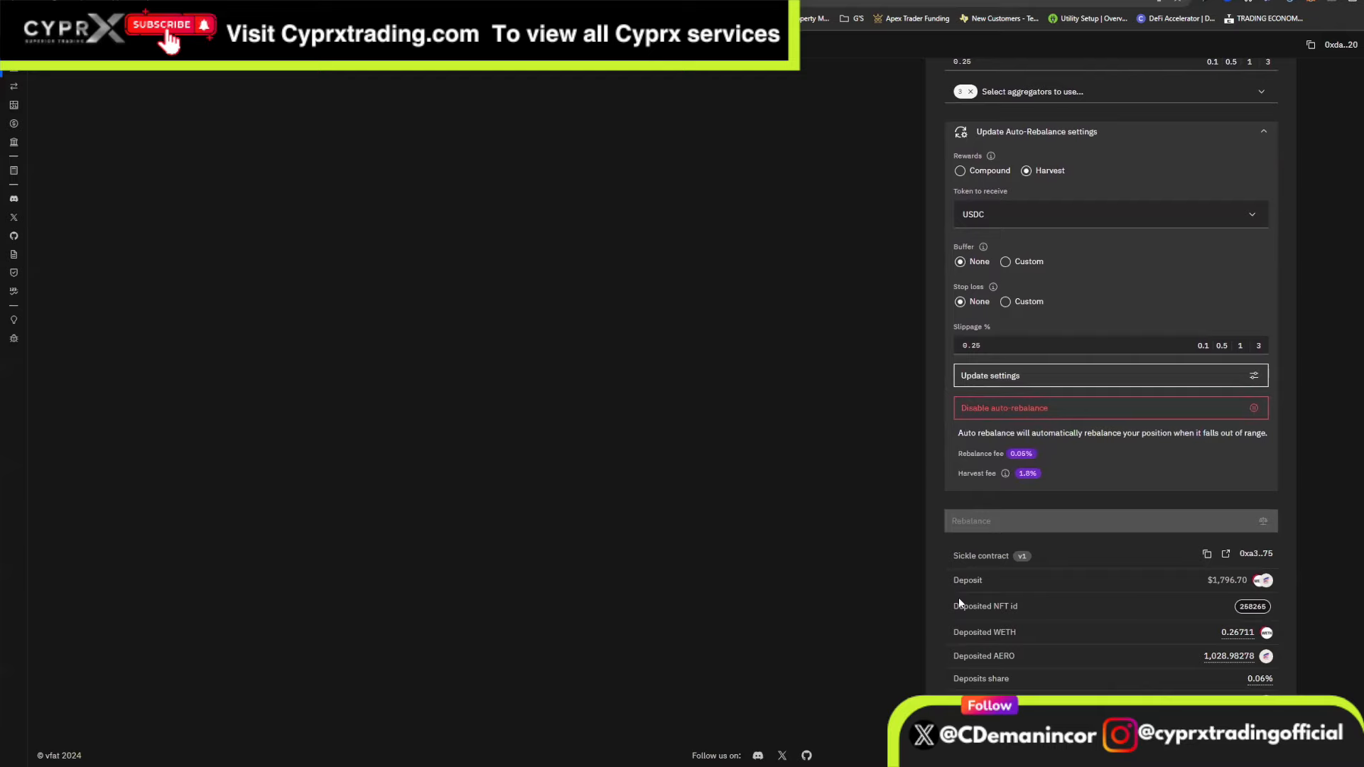
{"action": "scroll", "coordinate": [958, 599], "scroll_direction": "up", "scroll_amount": 7}
{"action": "scroll", "coordinate": [958, 599], "scroll_direction": "down", "scroll_amount": 4}
{"action": "scroll", "coordinate": [959, 604], "scroll_direction": "up", "scroll_amount": 3}
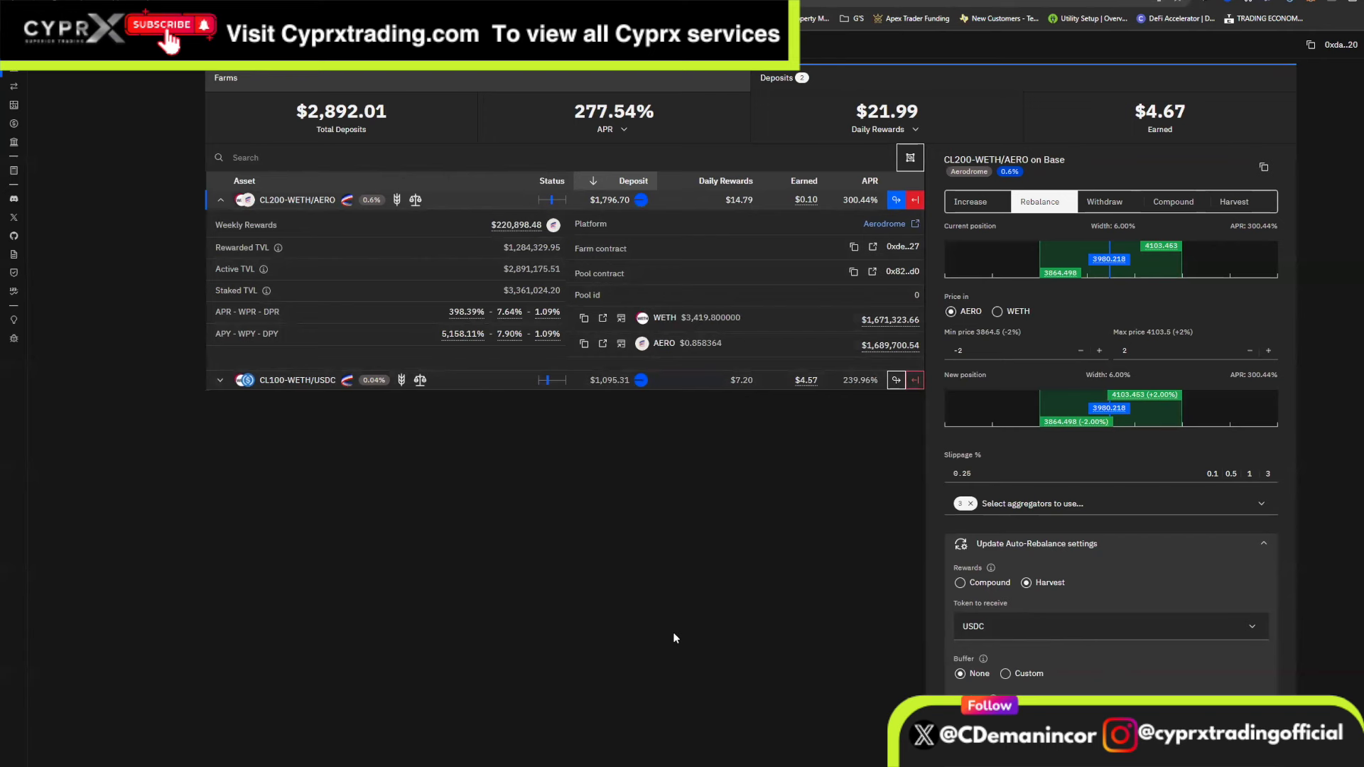
Return to the Increase view and compare total deposits and the APR of the CL200-WETH/AERO and CL100-WETH/USDC positions
{"action": "left_click", "coordinate": [979, 201]}
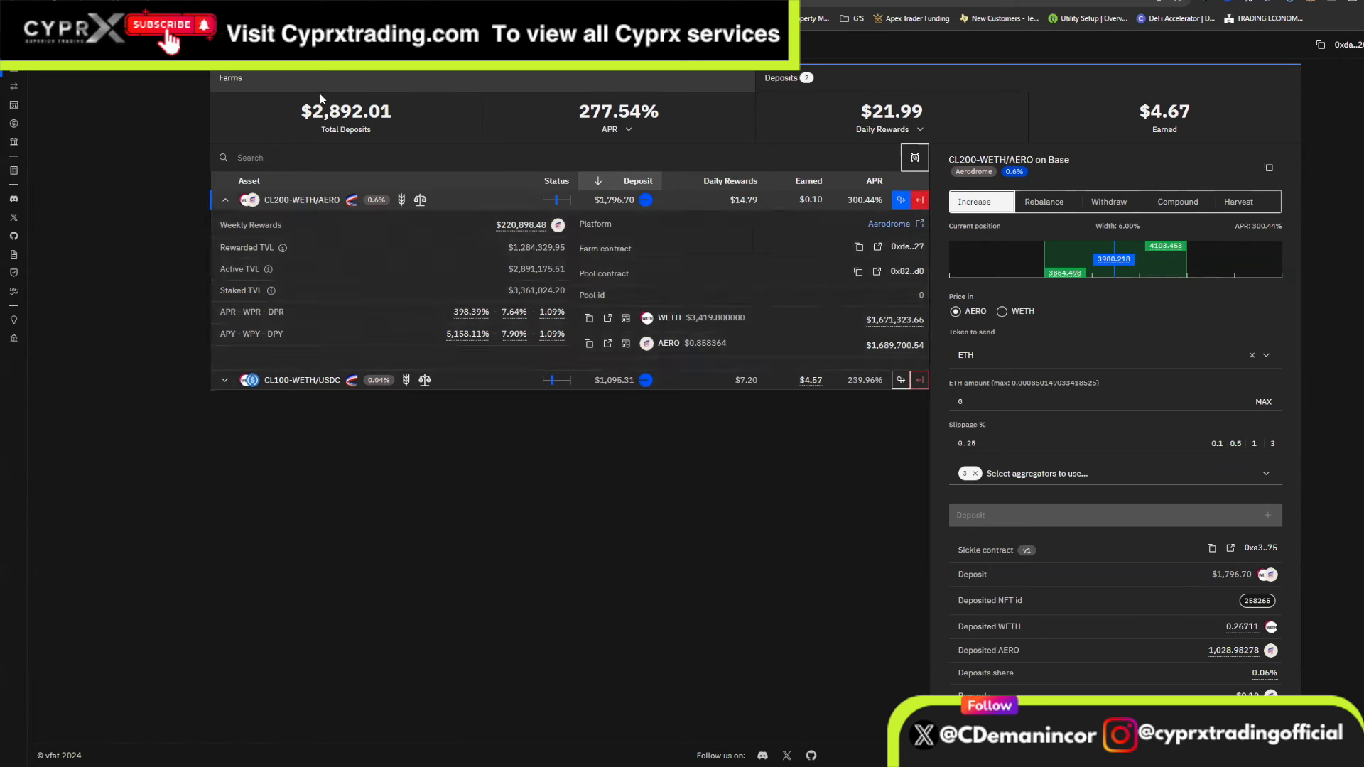
{"action": "double_click", "coordinate": [326, 115]}
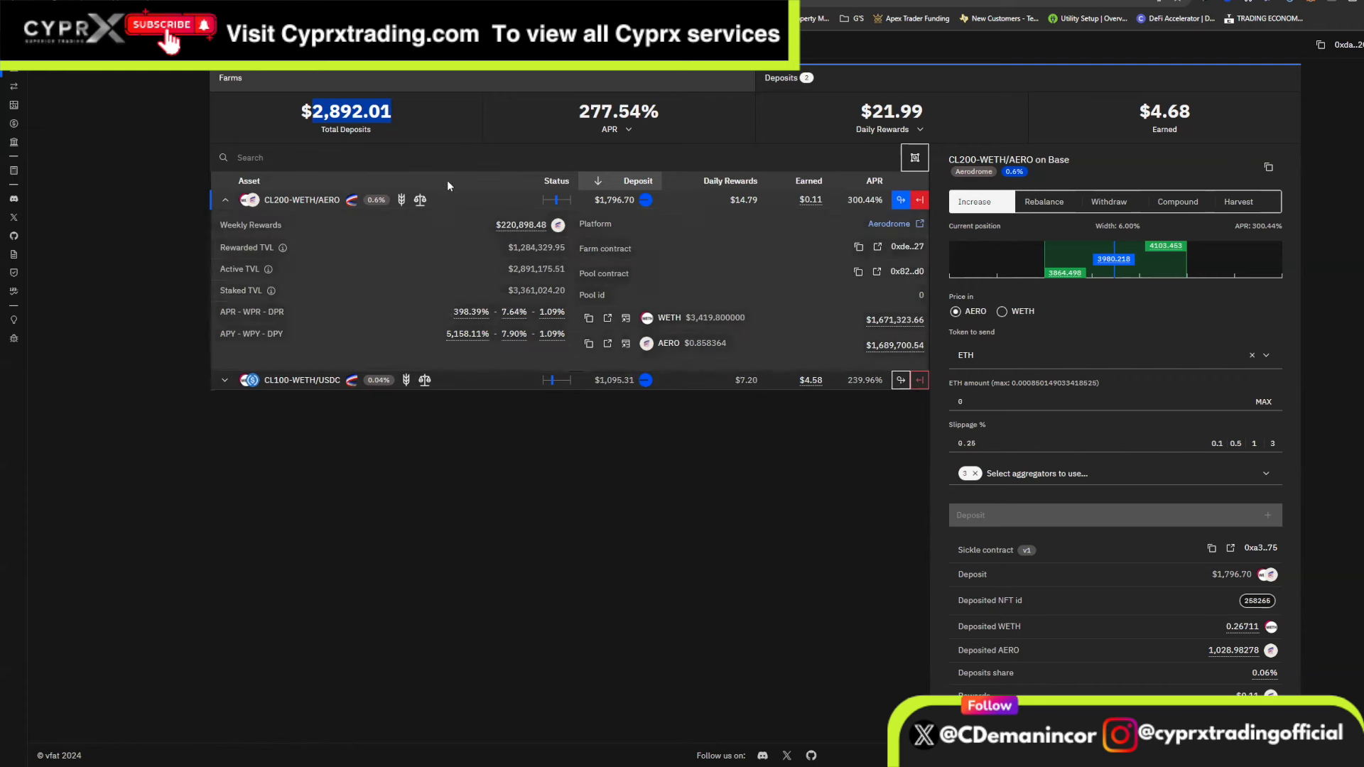
{"action": "left_click", "coordinate": [458, 197]}
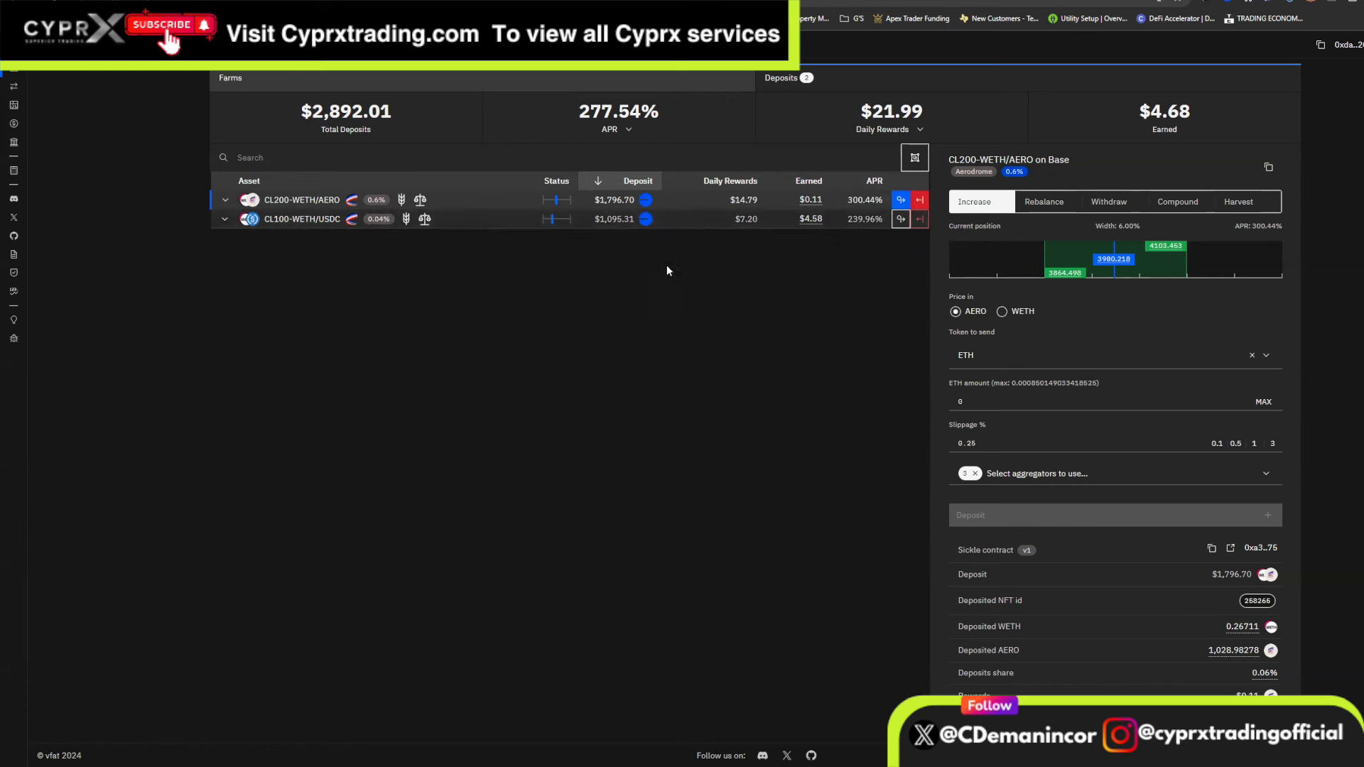
{"action": "left_click", "coordinate": [871, 224]}
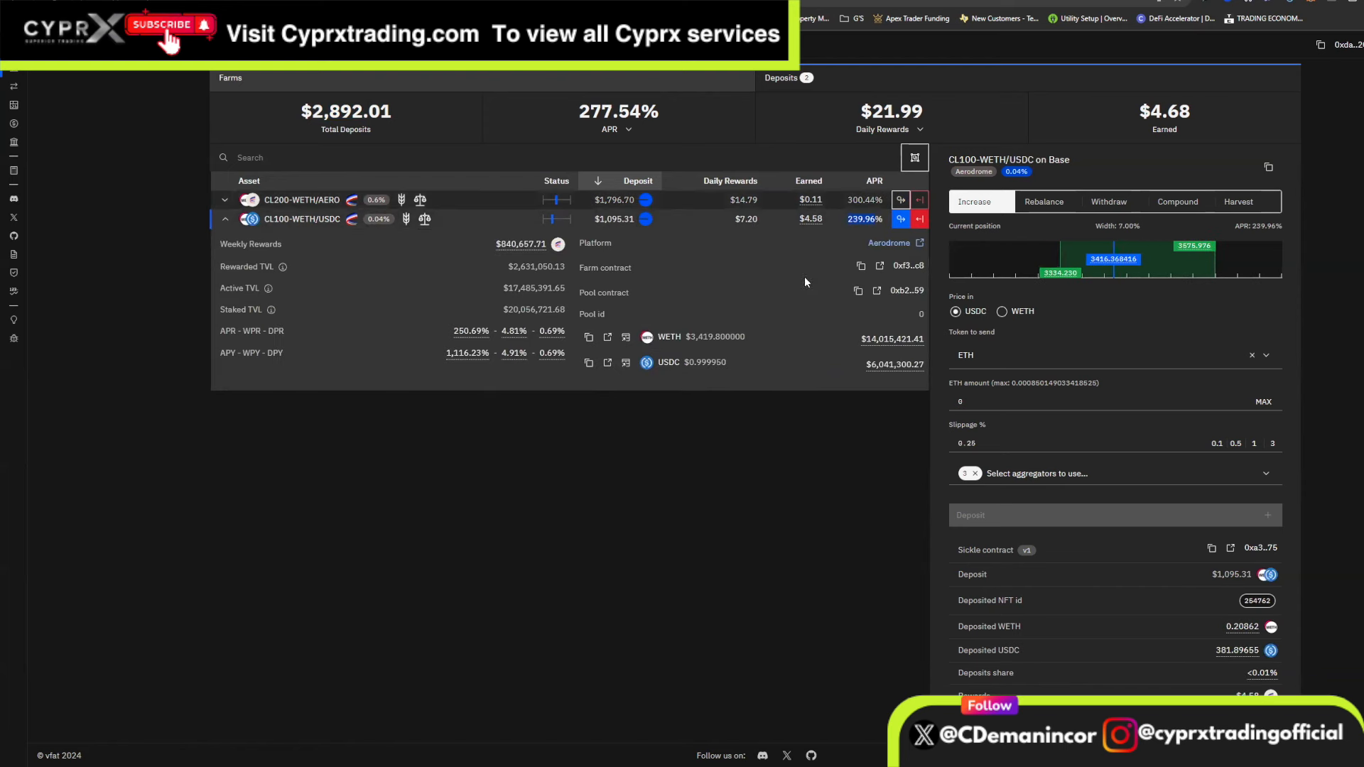
{"action": "left_click", "coordinate": [843, 219]}
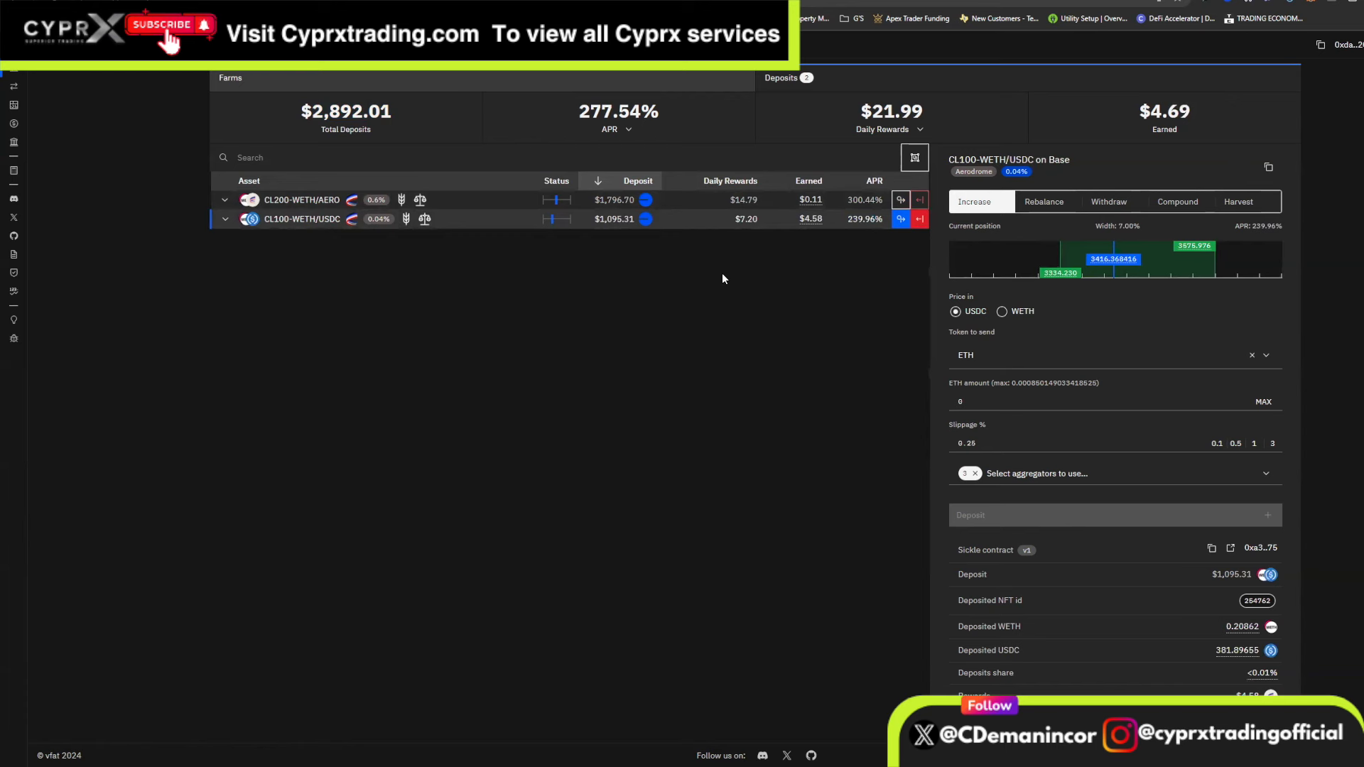